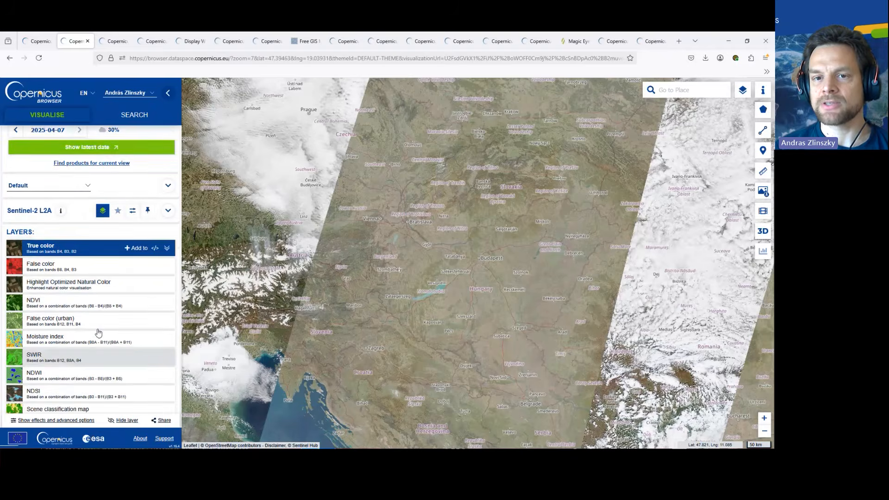
- Switch to the tab showing the 2023-04-30 imagery, expand the configurations section and look over the available themes
scroll(99, 332, up, 1)
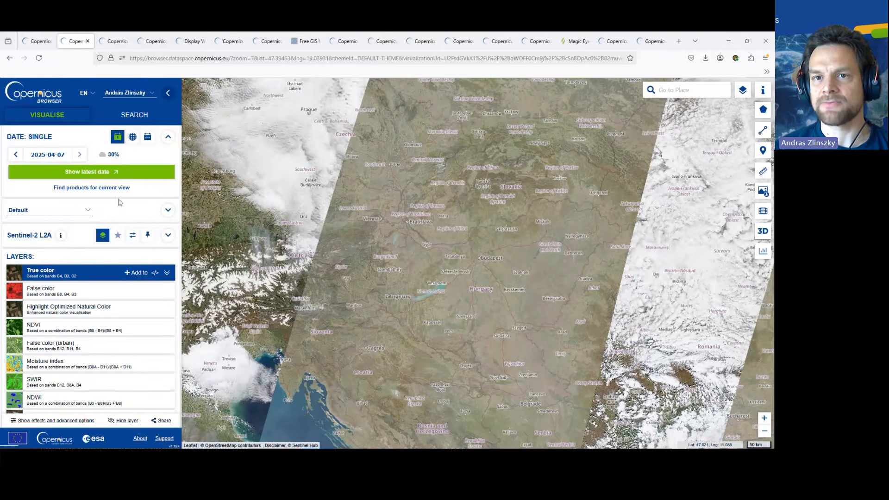
click(116, 43)
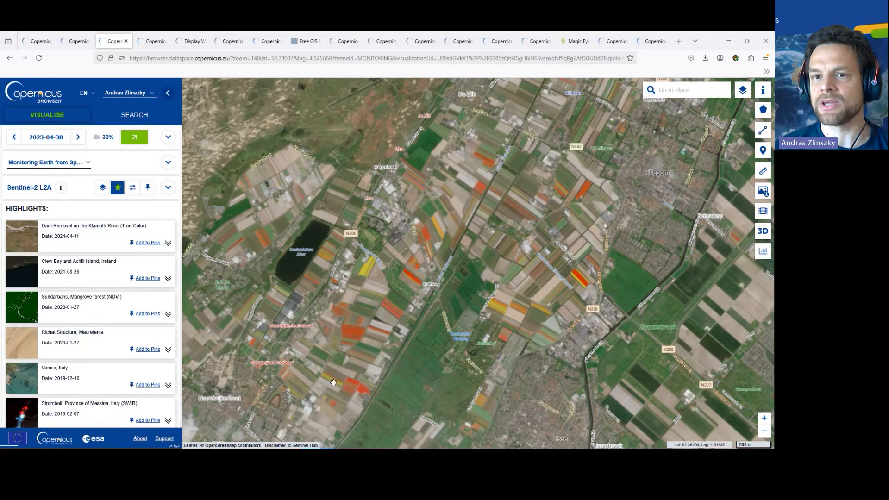
click(76, 165)
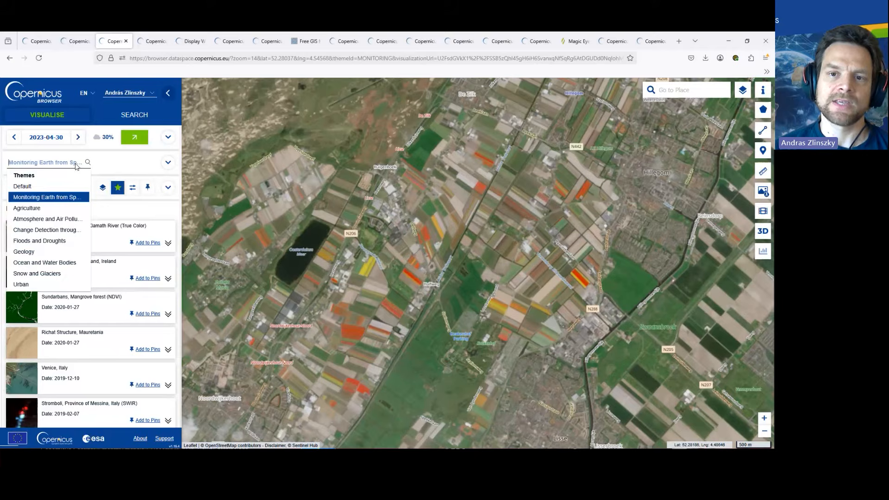
click(133, 165)
click(168, 163)
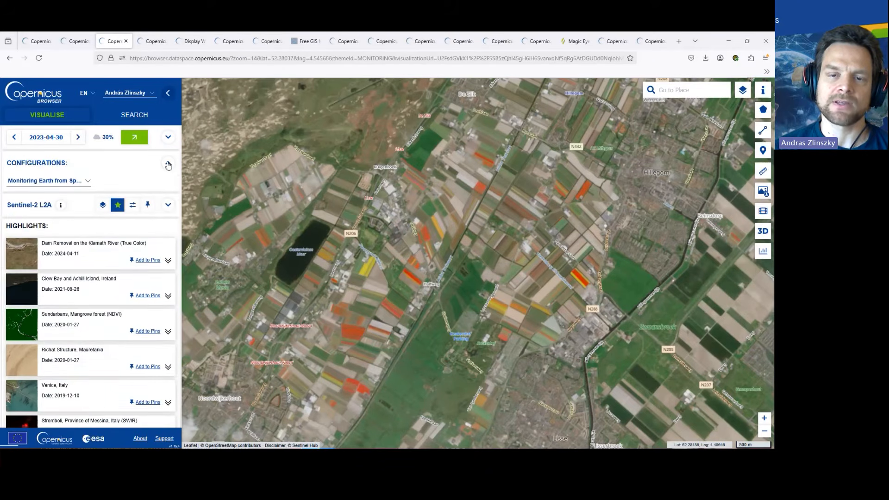
click(68, 181)
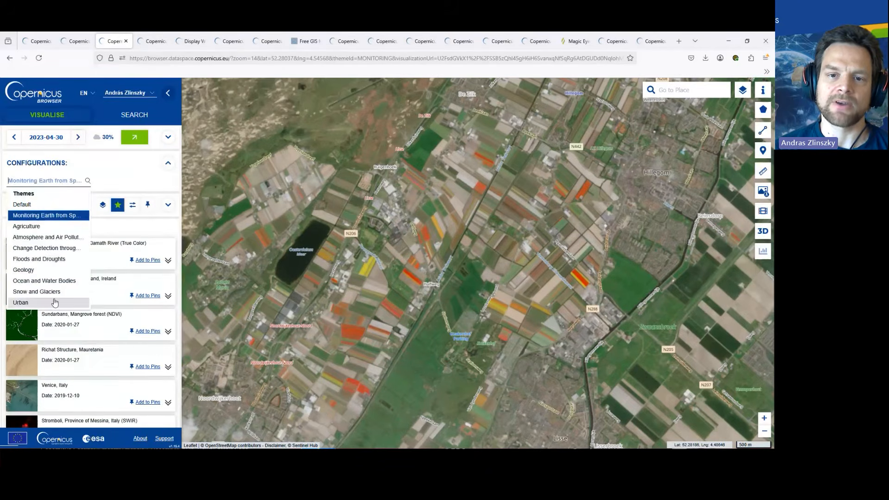
click(124, 169)
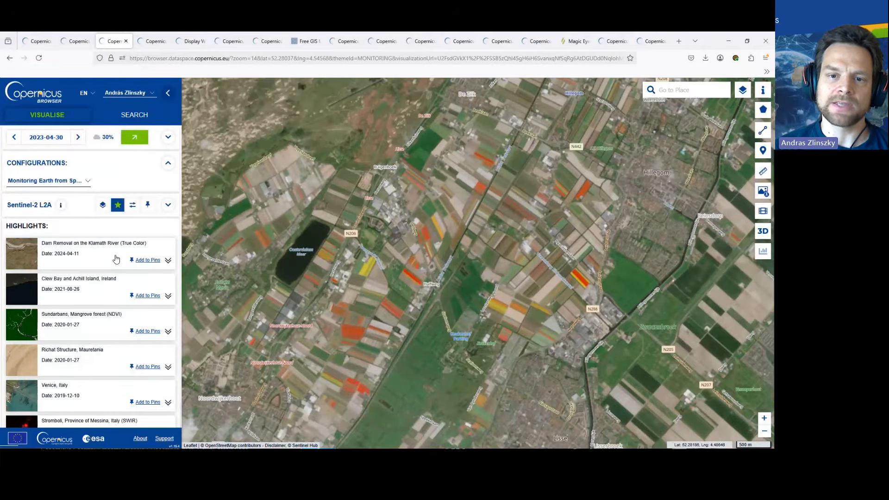
- Look through the highlights offered by the current Earth monitoring theme
scroll(34, 283, down, 1)
scroll(34, 287, down, 1)
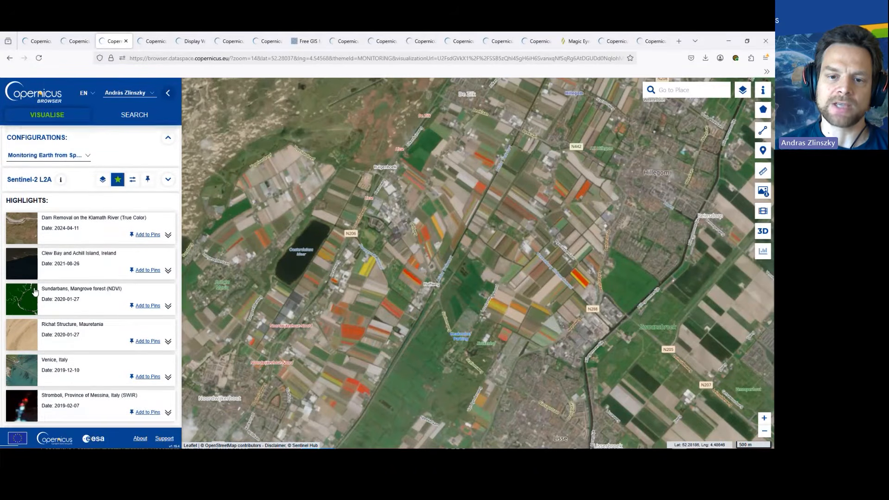
scroll(43, 375, up, 2)
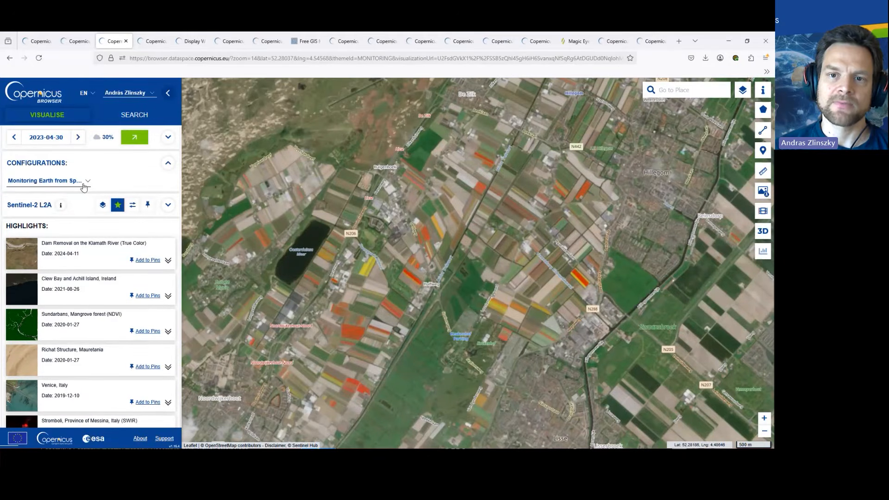
- Load the latest available image of the area and change the configuration theme to Agriculture
click(140, 140)
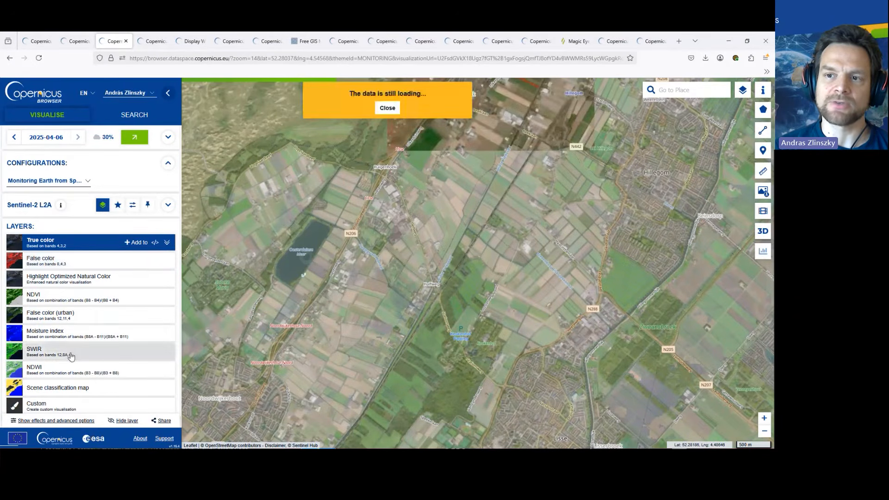
scroll(94, 350, down, 1)
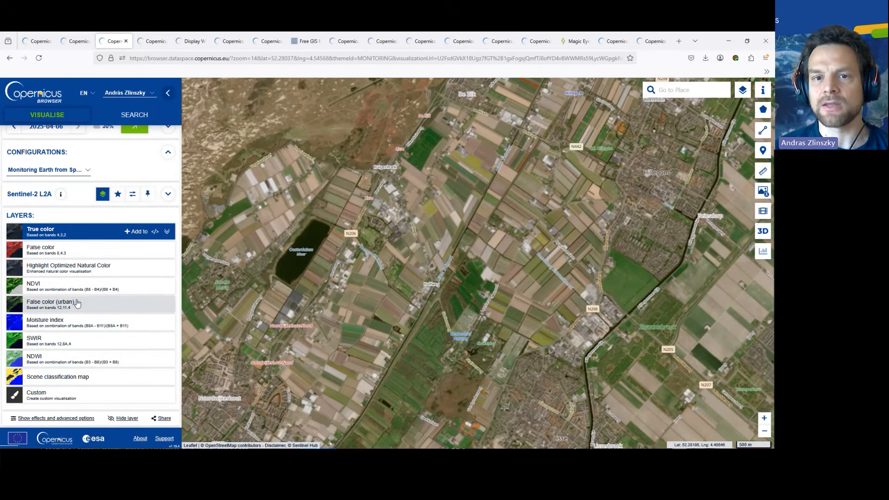
click(73, 171)
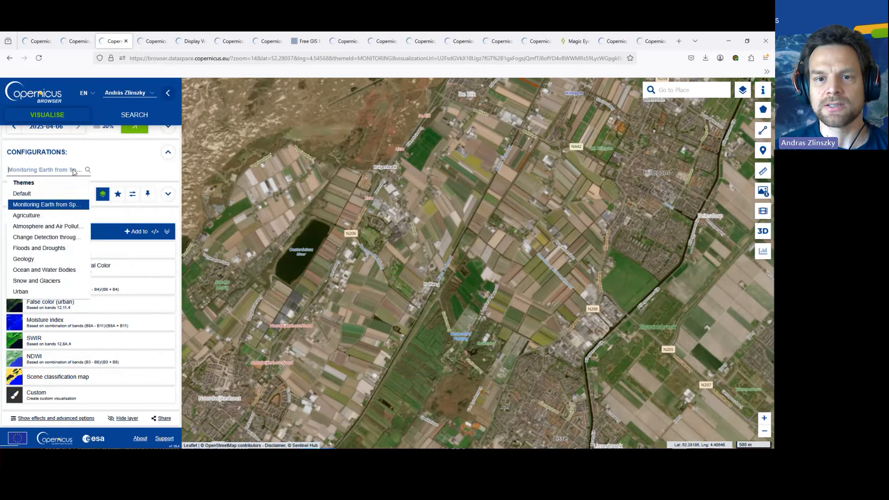
click(59, 216)
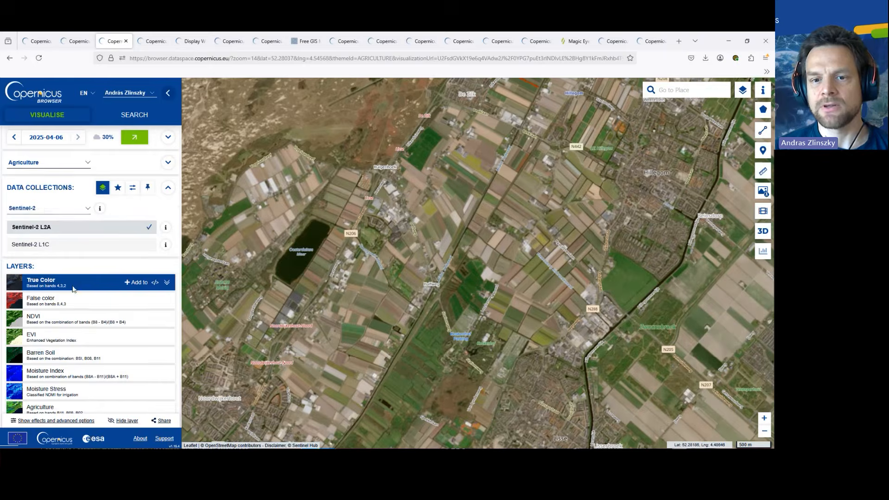
- Visualise the fields with the False color layer and the EVI layer, and reopen the list of themes
scroll(47, 218, down, 2)
click(50, 254)
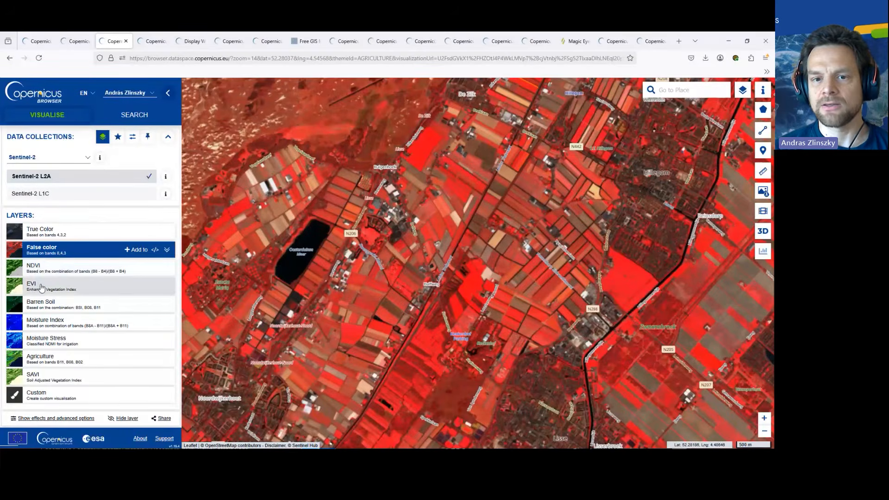
click(42, 287)
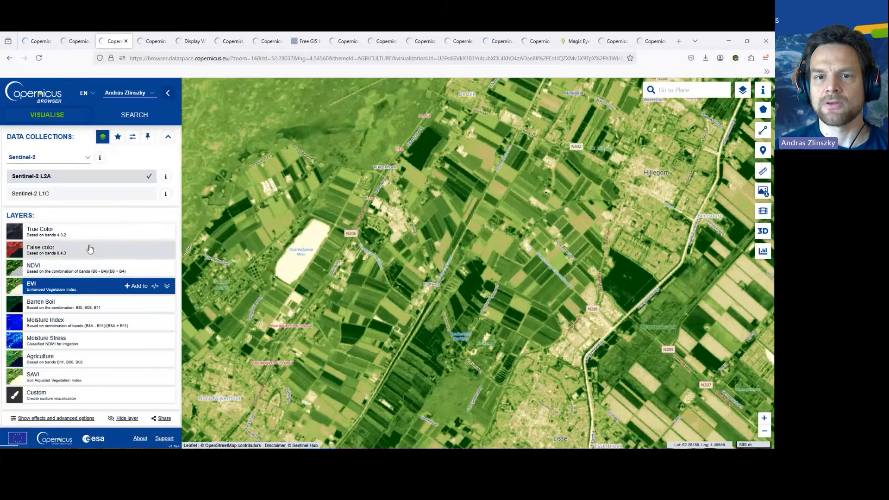
scroll(90, 249, up, 2)
click(56, 162)
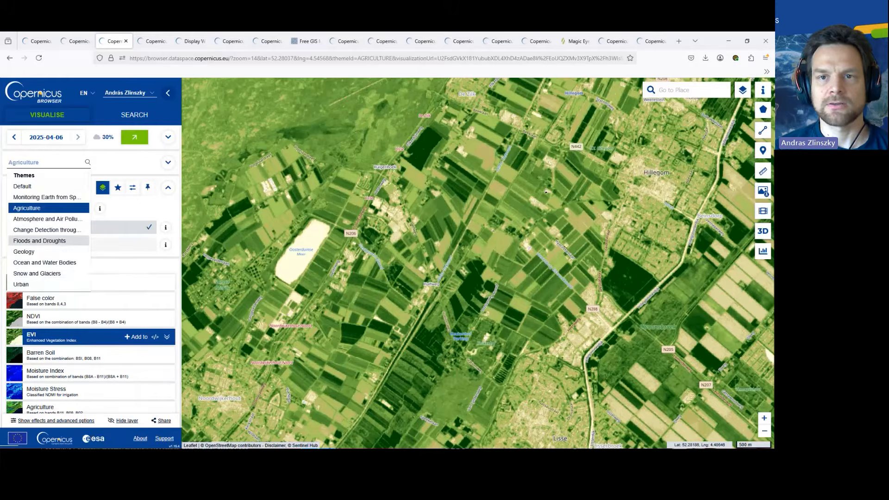
- Switch to the tab with the 2025-03-19 Sentinel-2 L1C image, reposition the map and add its True color layer to the pins
click(152, 41)
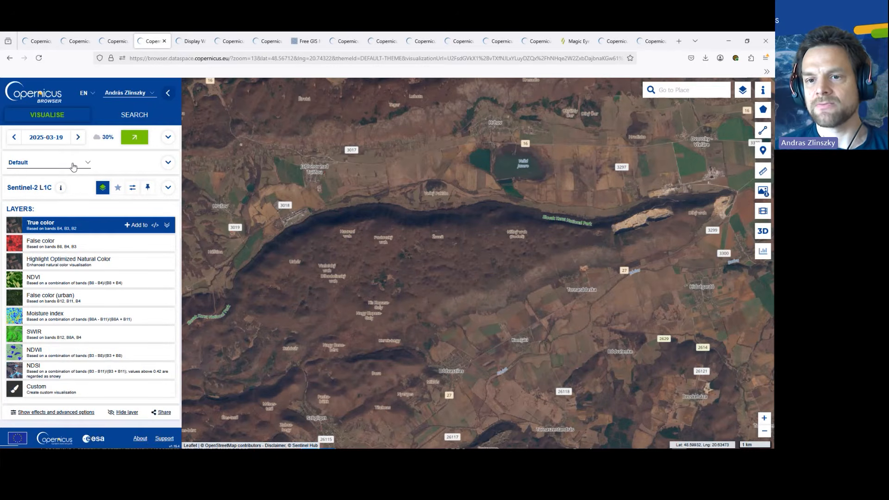
drag(308, 250, 373, 283)
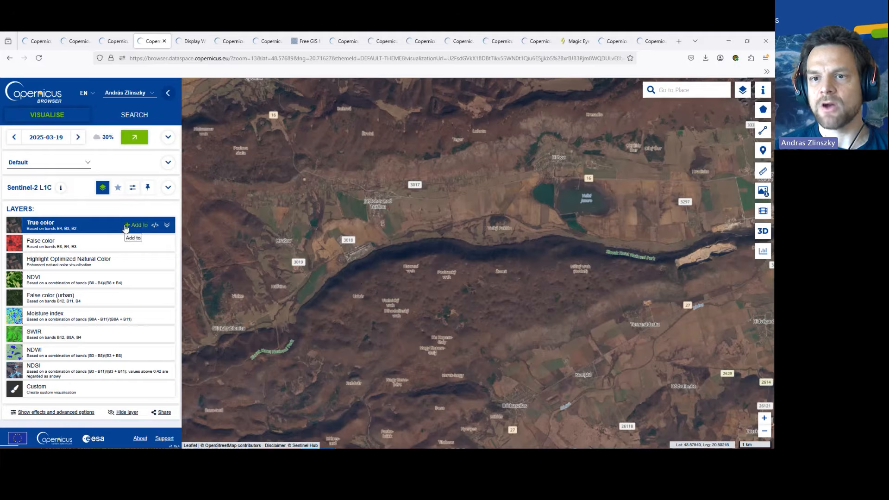
drag(460, 337, 443, 287)
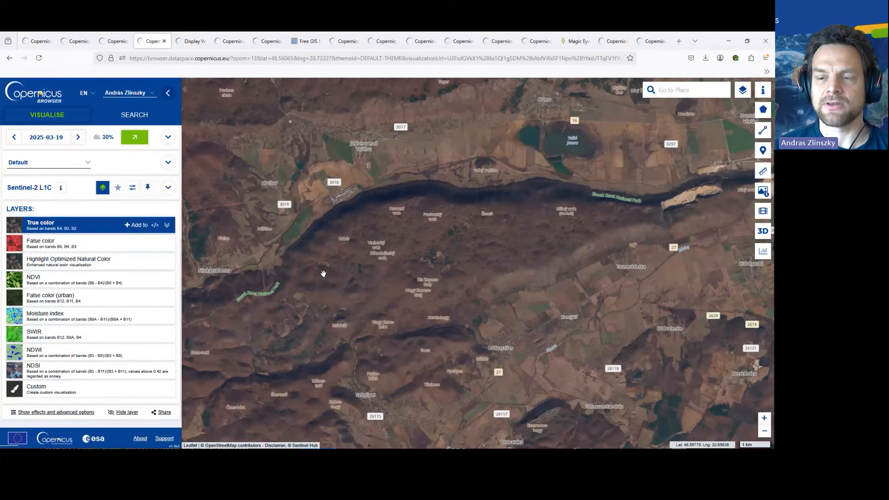
click(128, 227)
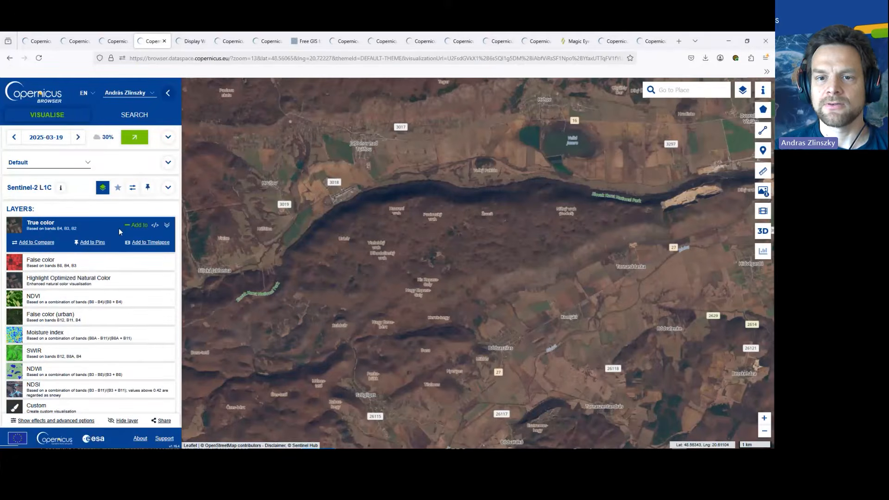
click(91, 245)
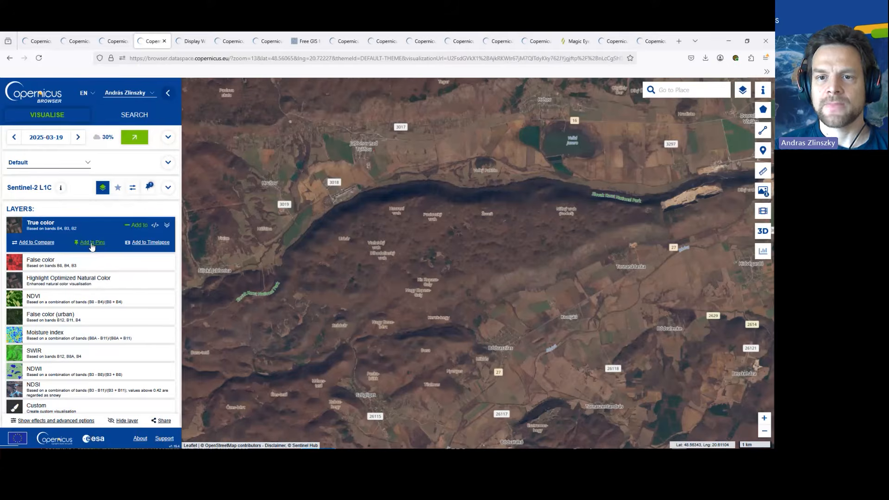
- Open the saved pins and rename the newest True color pin as "Aggtelek Spring"
click(149, 188)
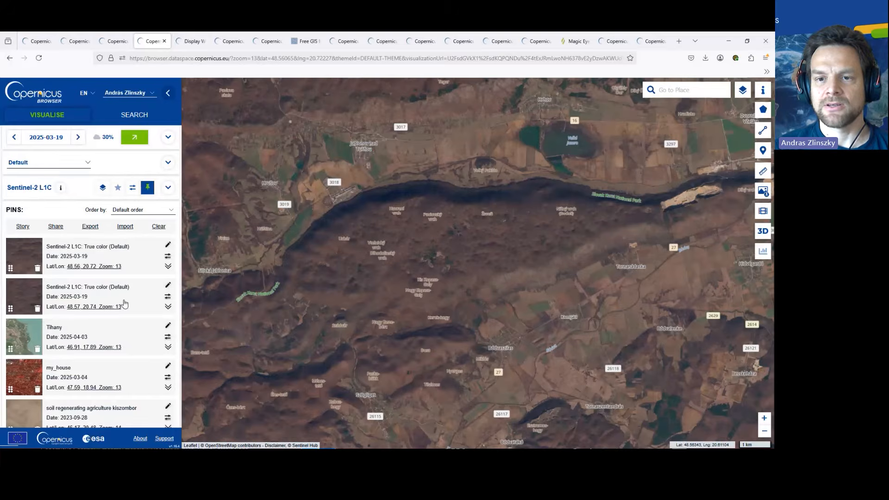
click(168, 245)
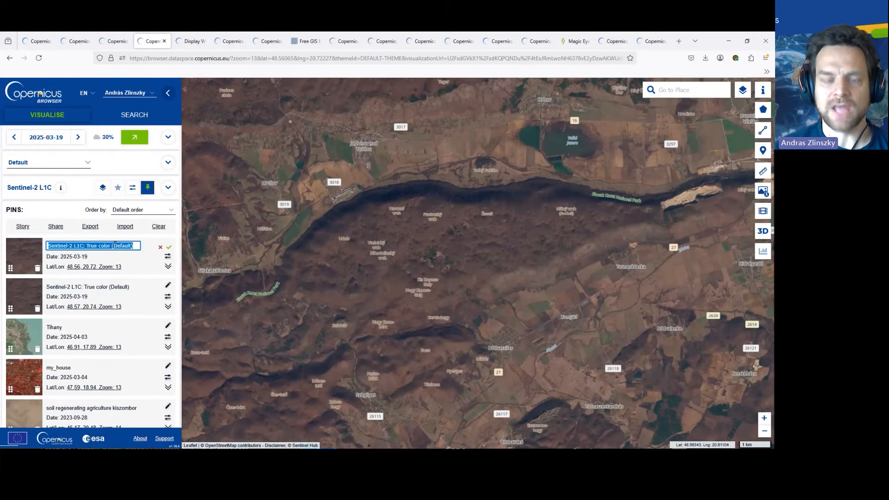
text(Aggt)
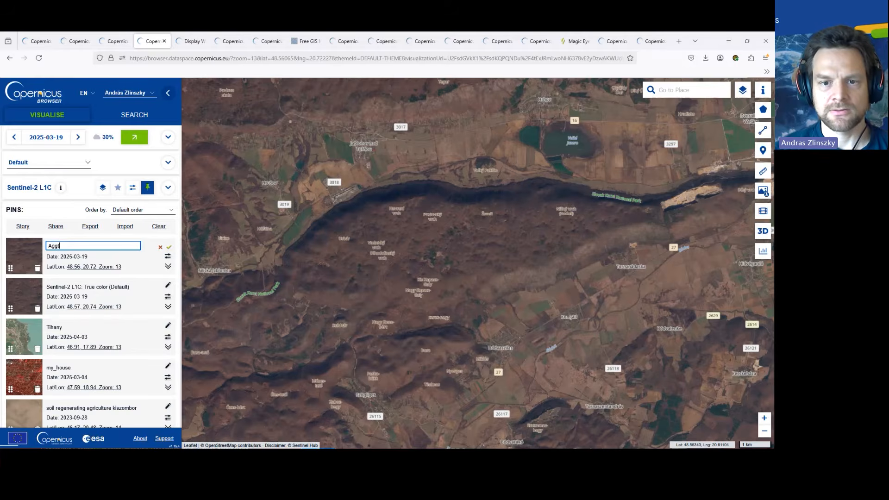
text(elek Spri)
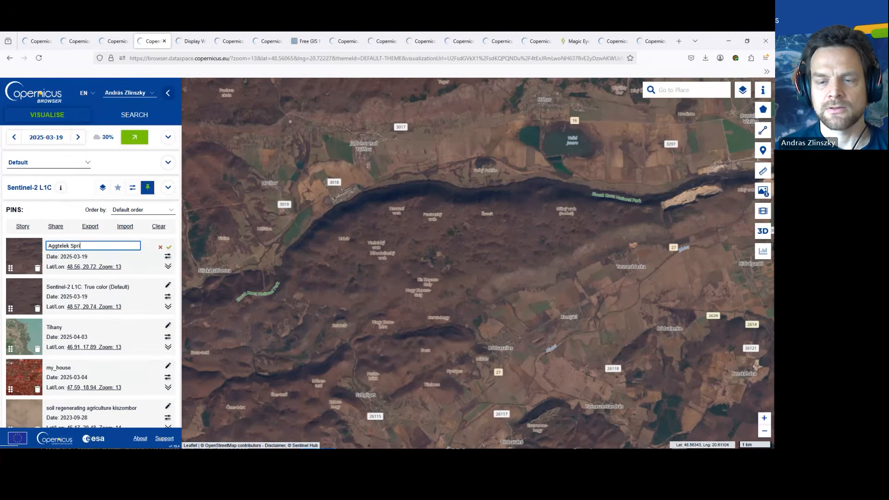
text(ng)
click(168, 248)
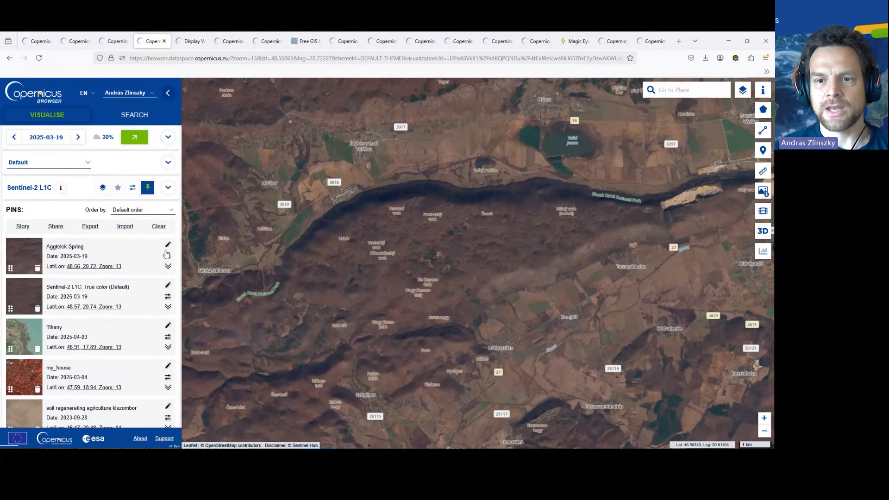
- Add the text "description" as the description of the Aggtelek Spring pin and save it
click(168, 266)
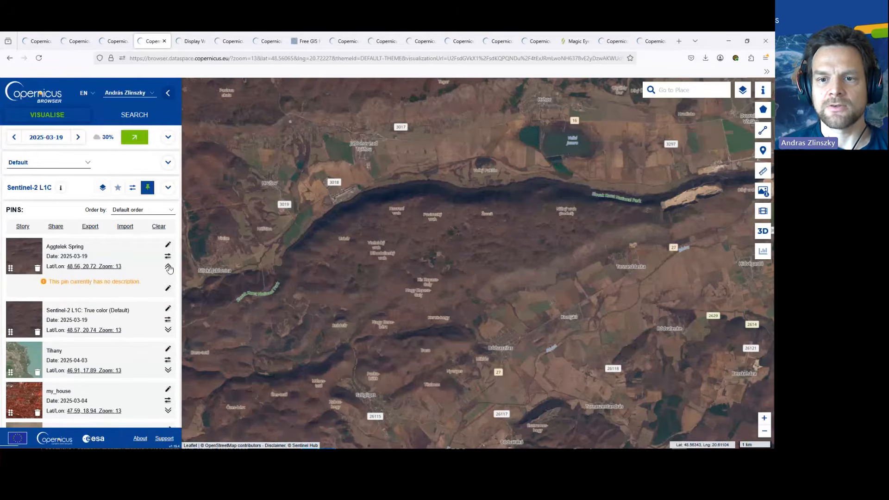
click(168, 289)
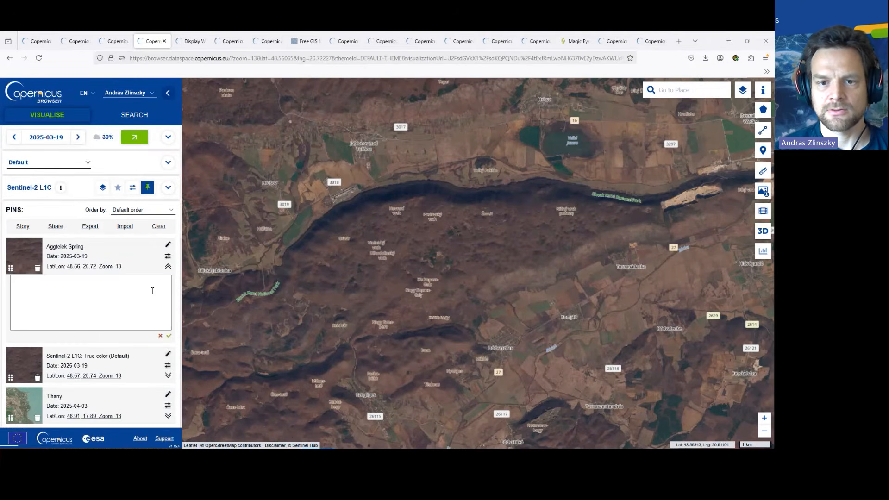
click(151, 291)
text(de)
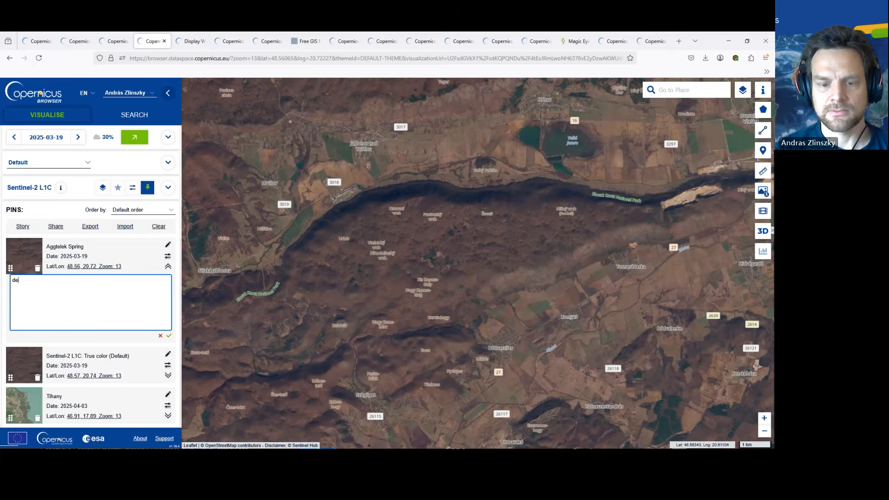
text(scription)
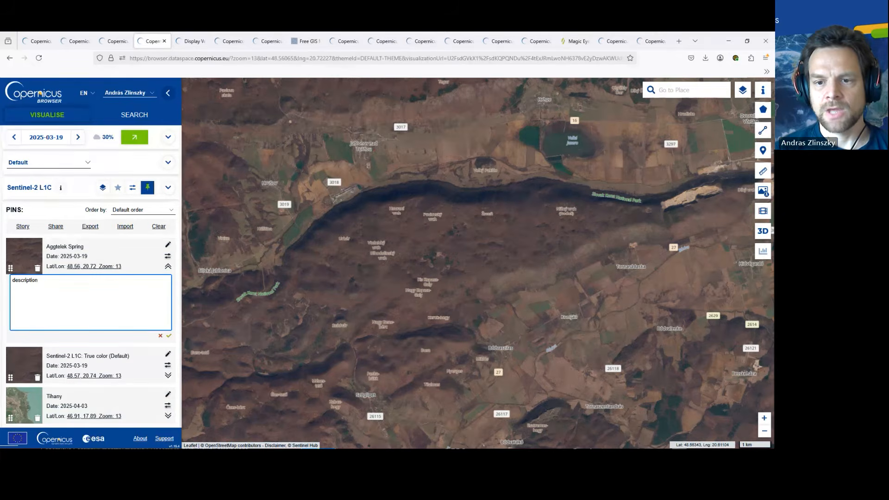
click(168, 335)
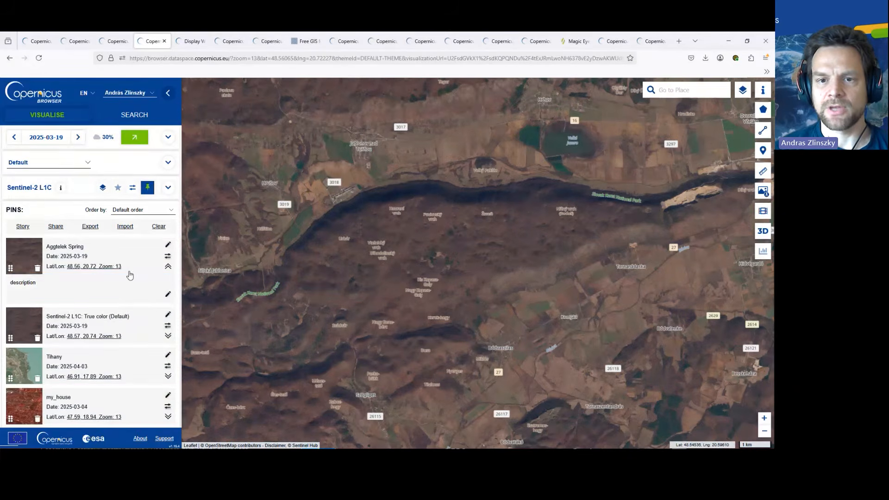
- Look through the list of saved pins and export the pins to a file
scroll(111, 273, down, 3)
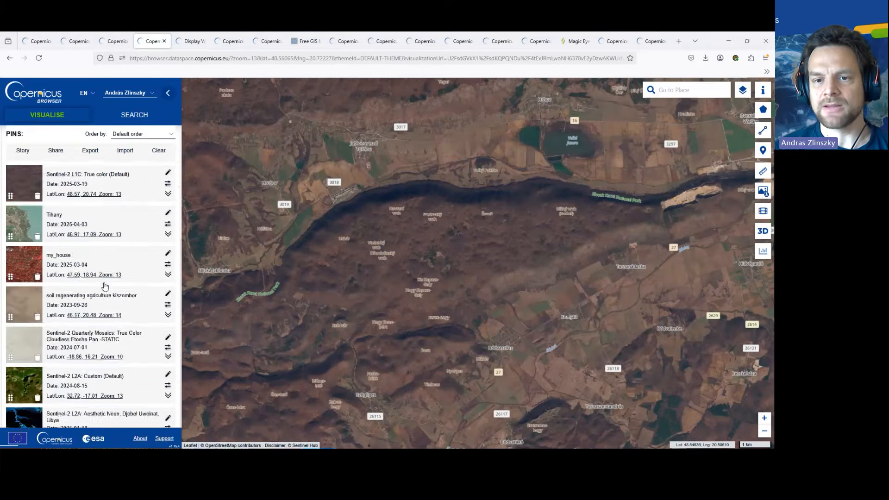
scroll(104, 289, up, 3)
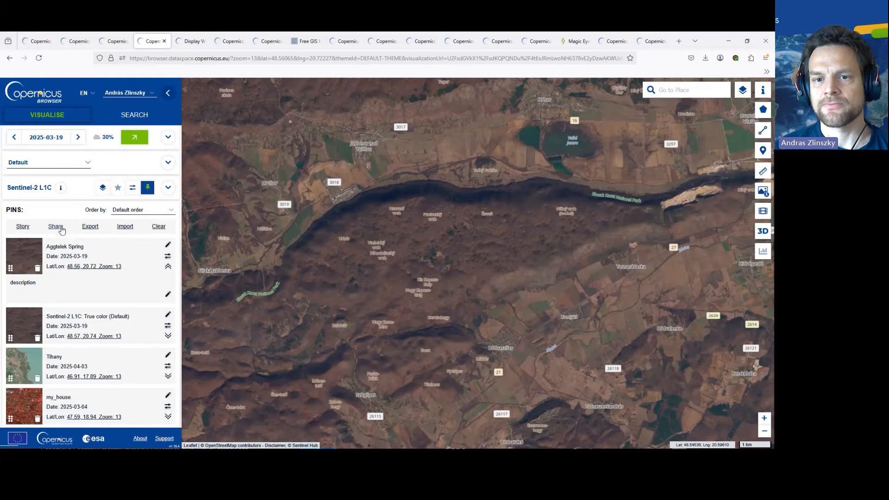
click(89, 226)
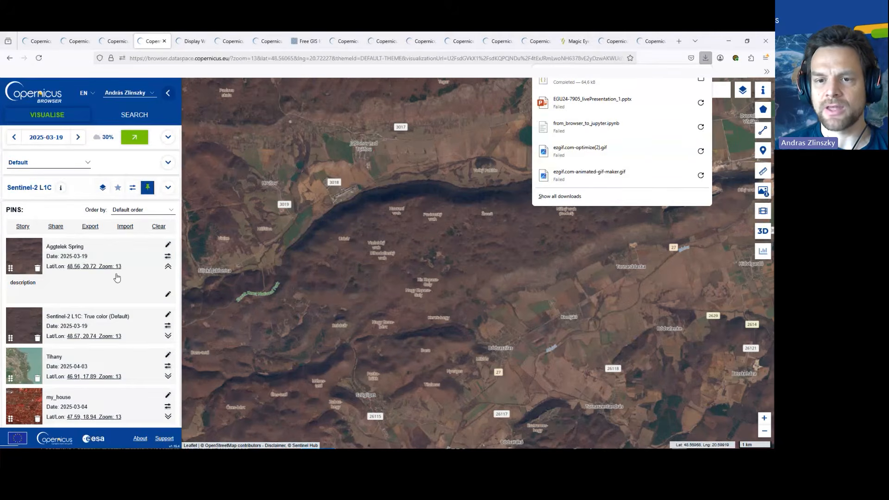
- Return from the pins to the layers list and expand the data collections for Sentinel-2
click(125, 251)
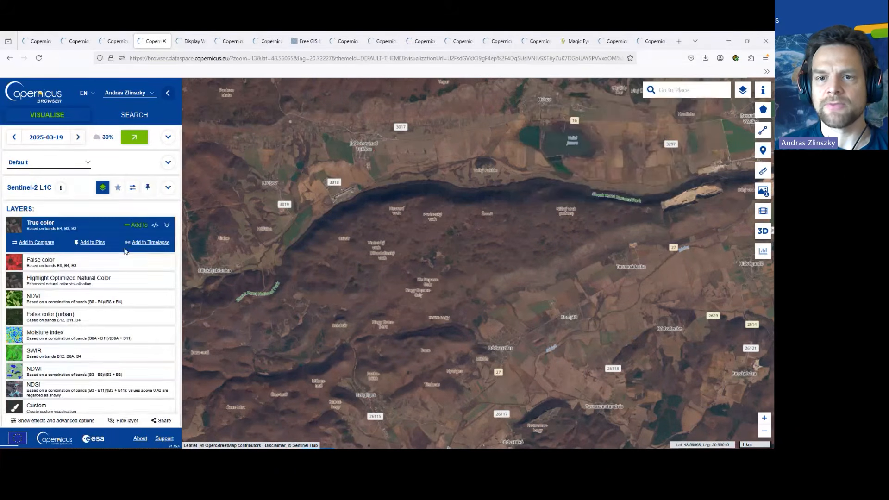
click(165, 189)
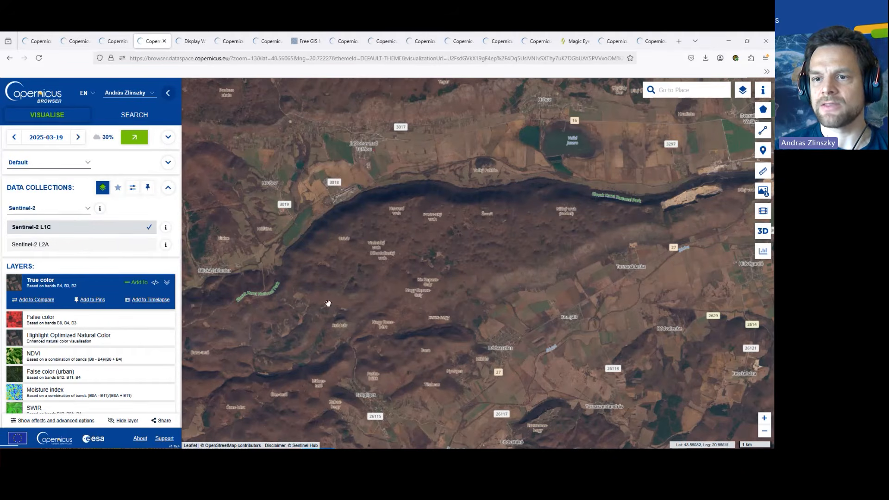
- Switch to the Display Wall, play its slideshow, advance two slides and leave the slideshow
drag(283, 298, 351, 299)
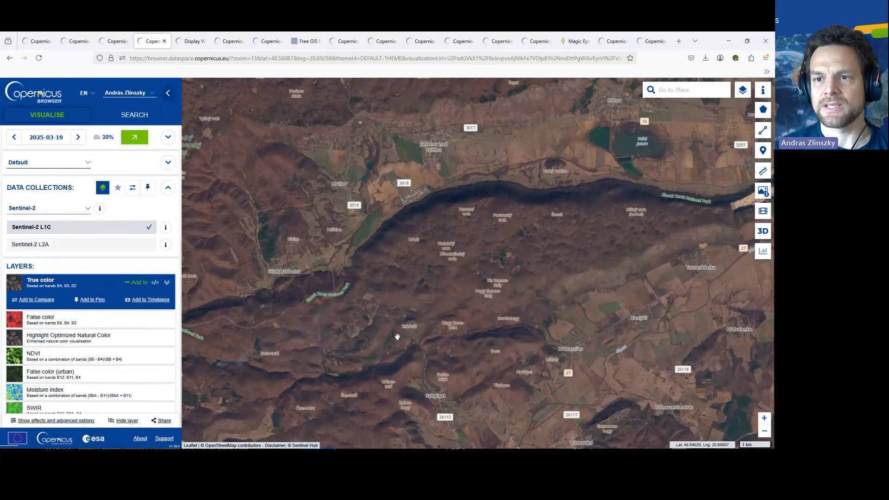
click(190, 41)
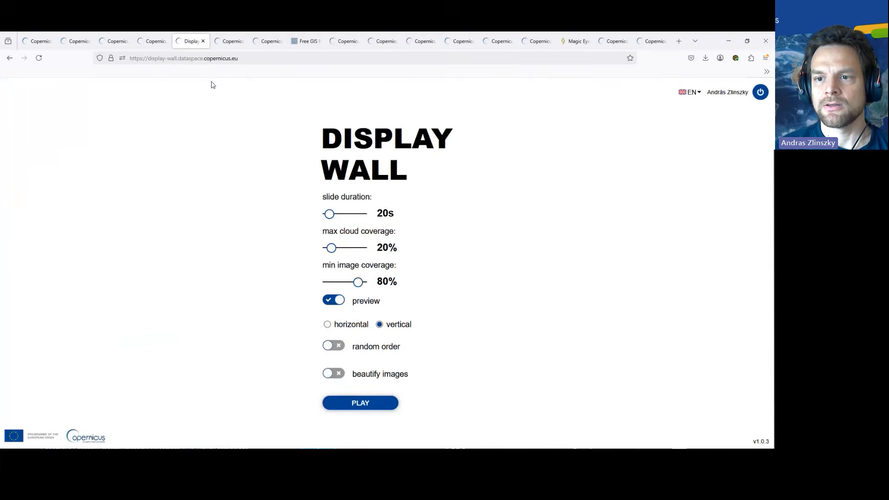
click(359, 403)
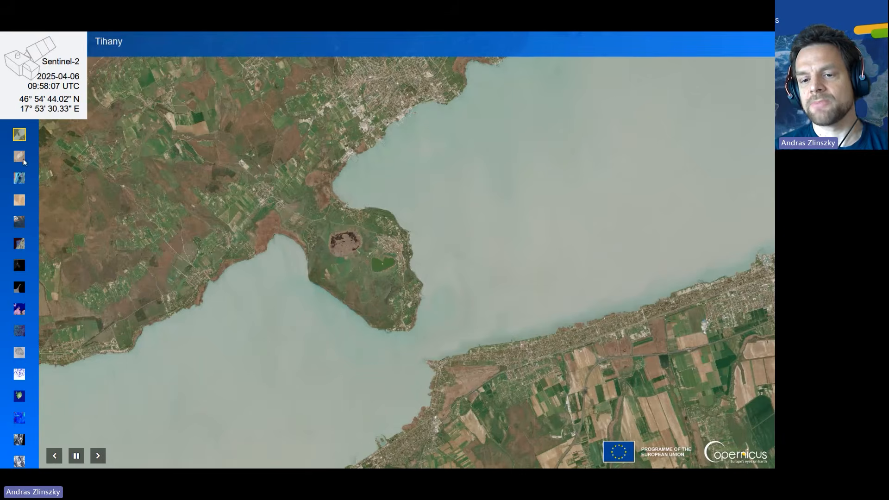
click(98, 456)
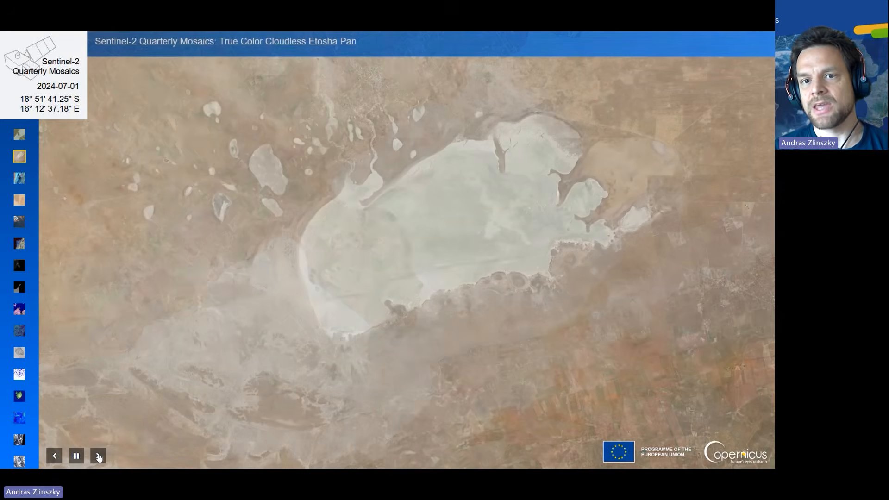
click(98, 457)
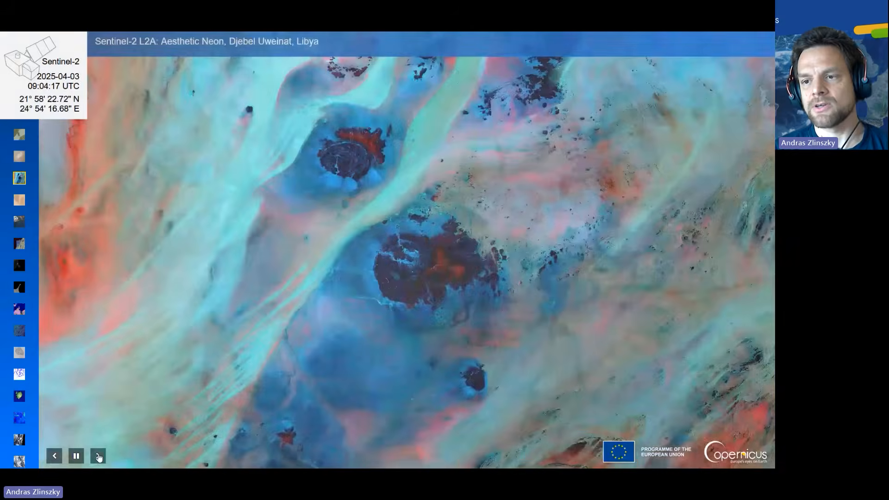
key(Escape)
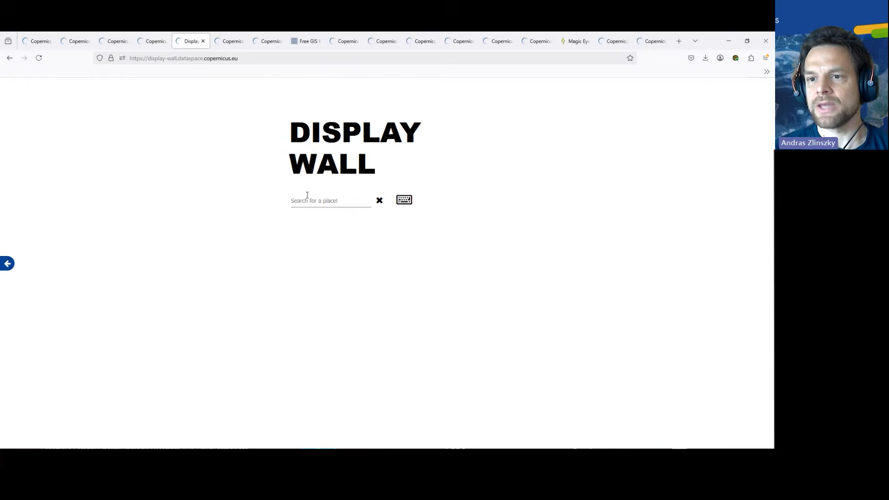
- Search for Budapest, Hungary, view its Sentinel-2 image from 2025-04-03, and return to the slideshow settings
click(310, 201)
text(Budapest)
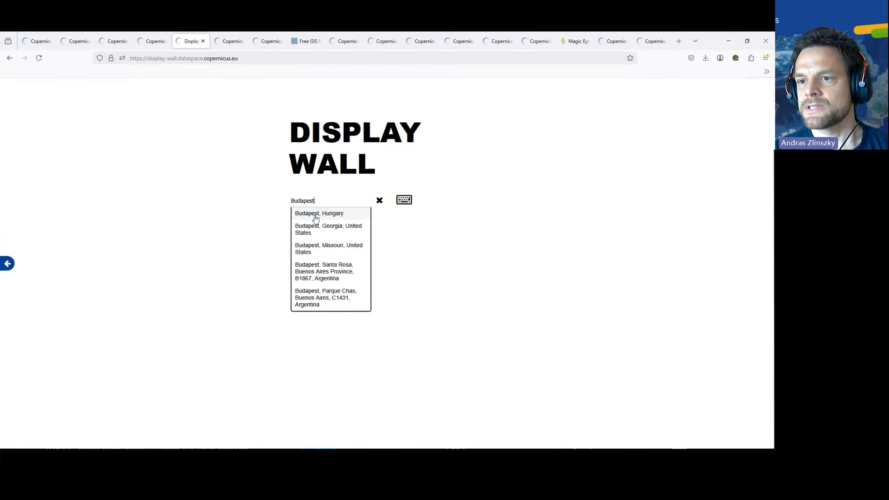
click(315, 214)
scroll(524, 287, down, 1)
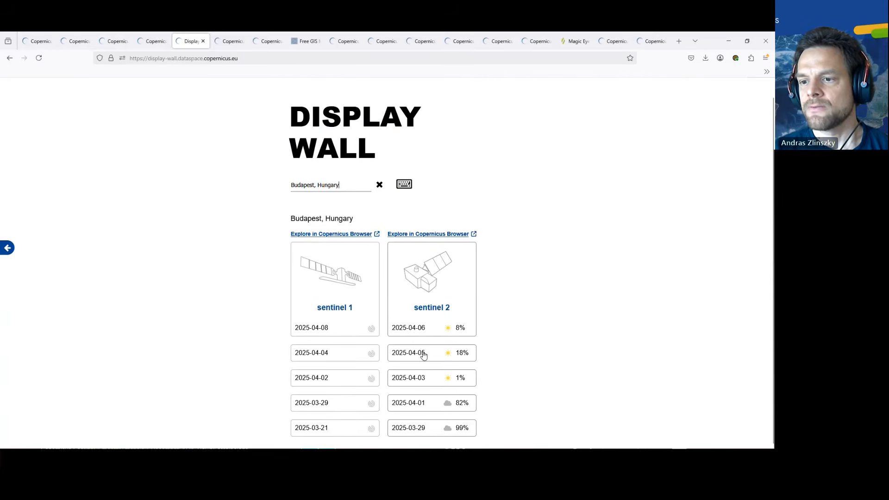
click(407, 379)
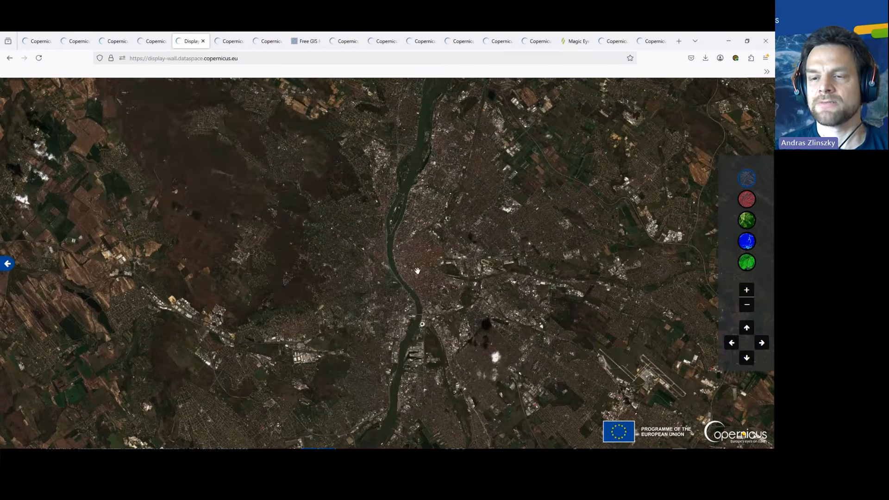
drag(417, 271, 437, 286)
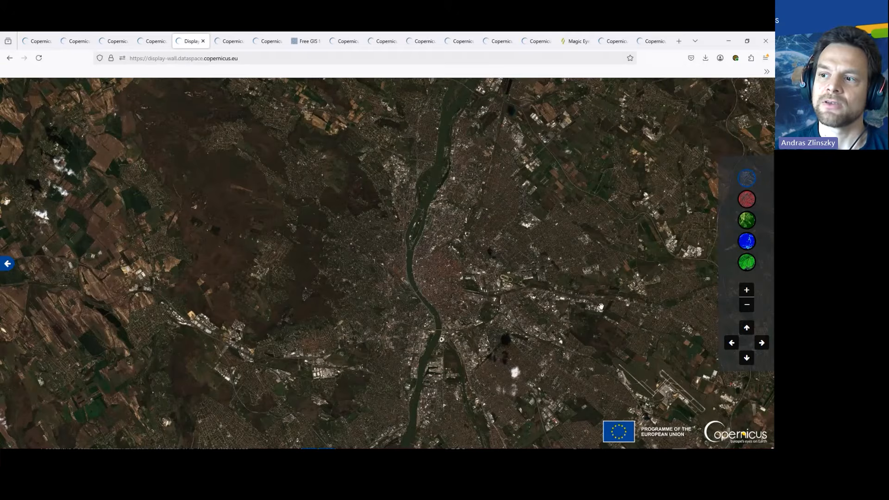
click(9, 267)
click(5, 266)
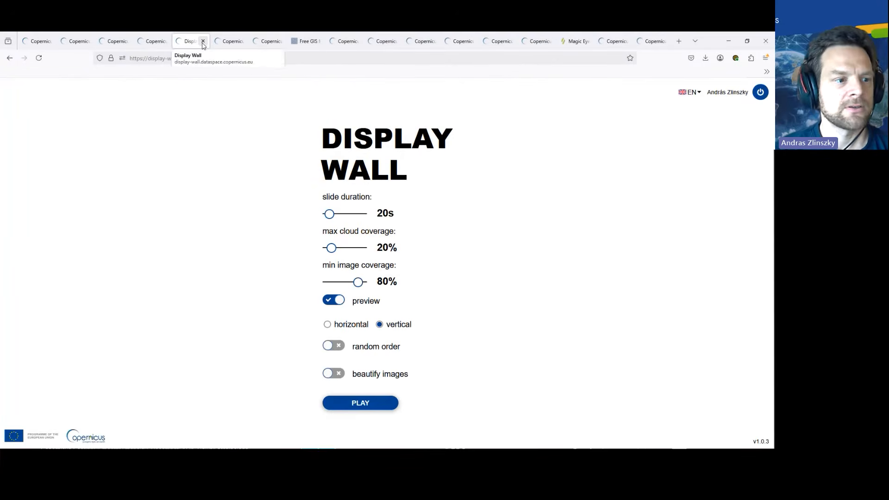
- Switch to the Copernicus Browser view of the snowy mountains dated 2024-05-25 and add its True color layer to the comparison
click(232, 44)
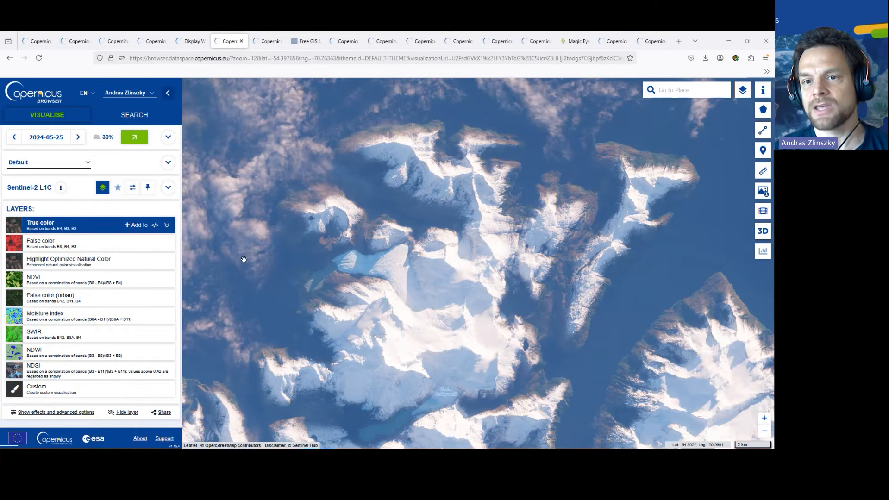
click(128, 228)
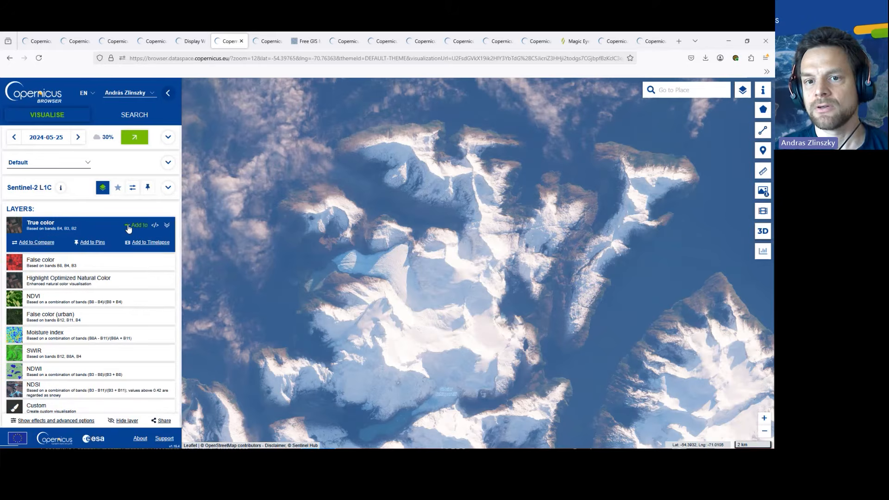
click(45, 247)
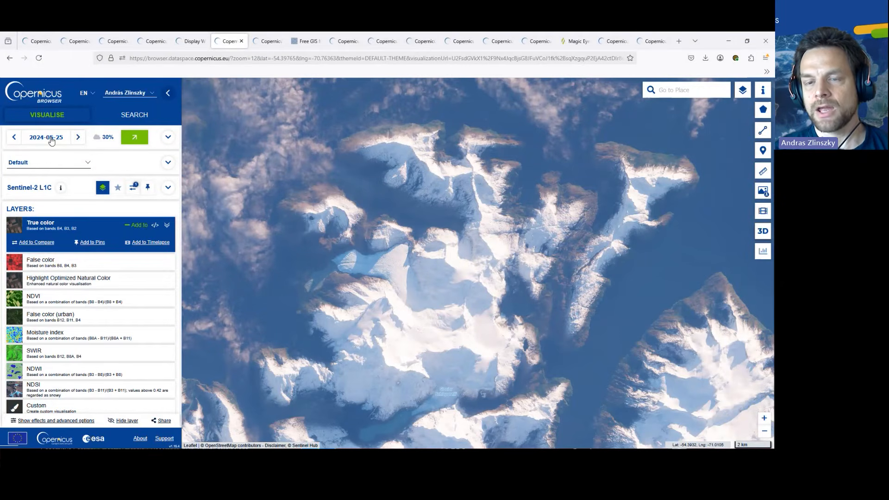
- Change the image date to 2016-05-25 and add that True color layer to the comparison
click(170, 137)
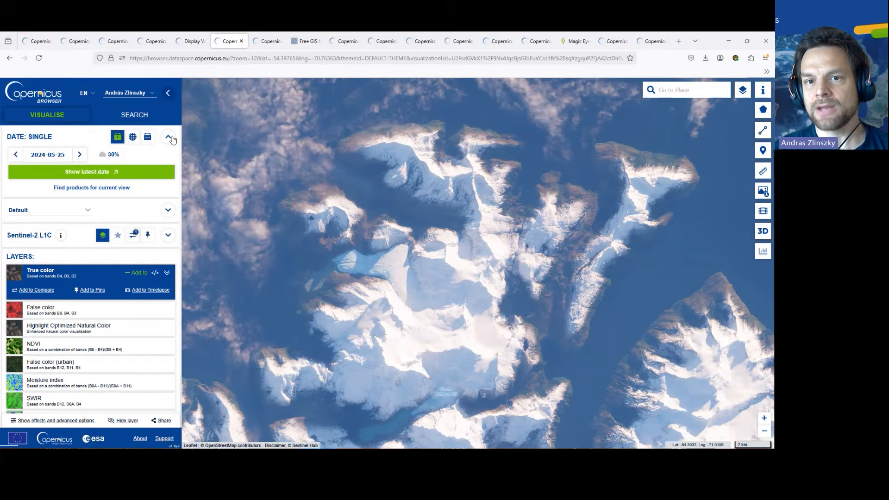
click(51, 156)
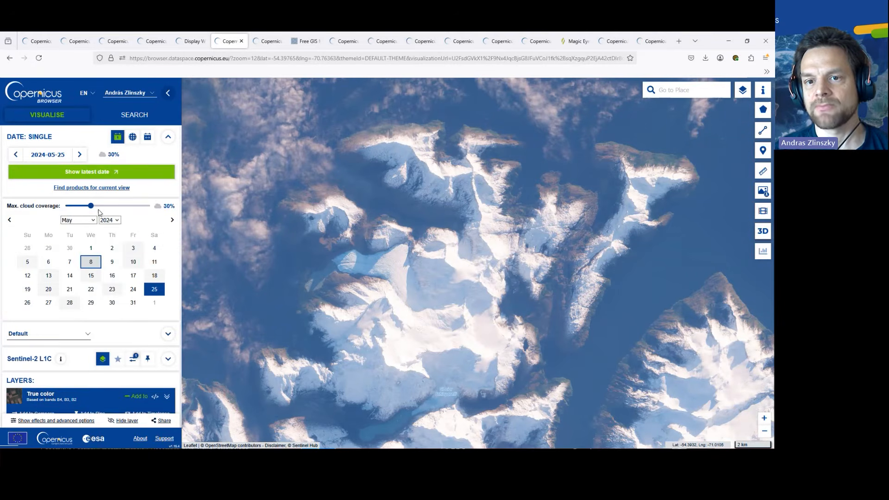
click(110, 220)
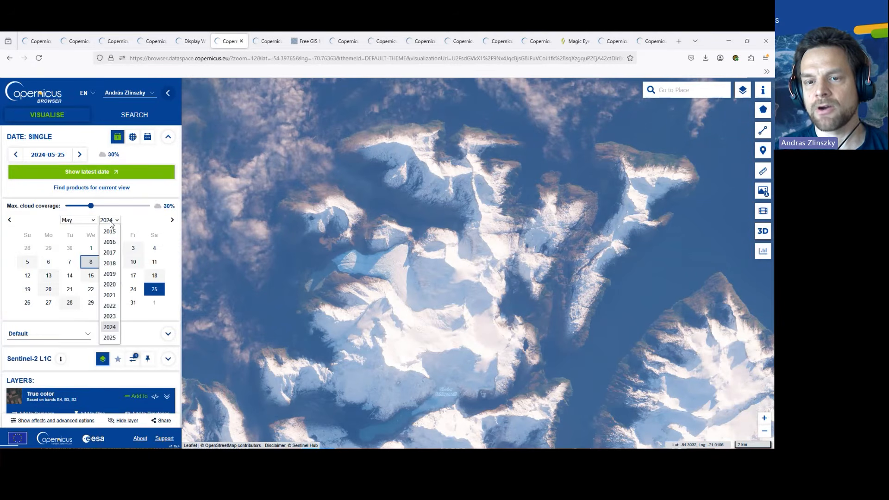
click(111, 242)
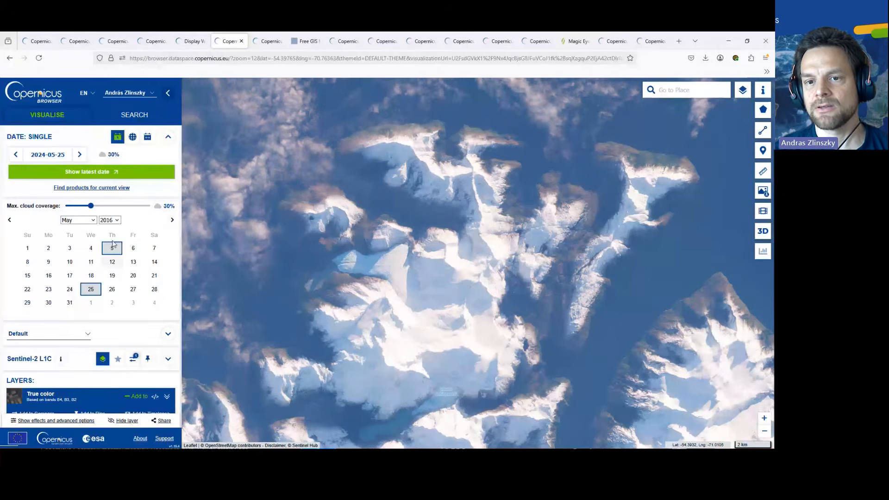
click(90, 289)
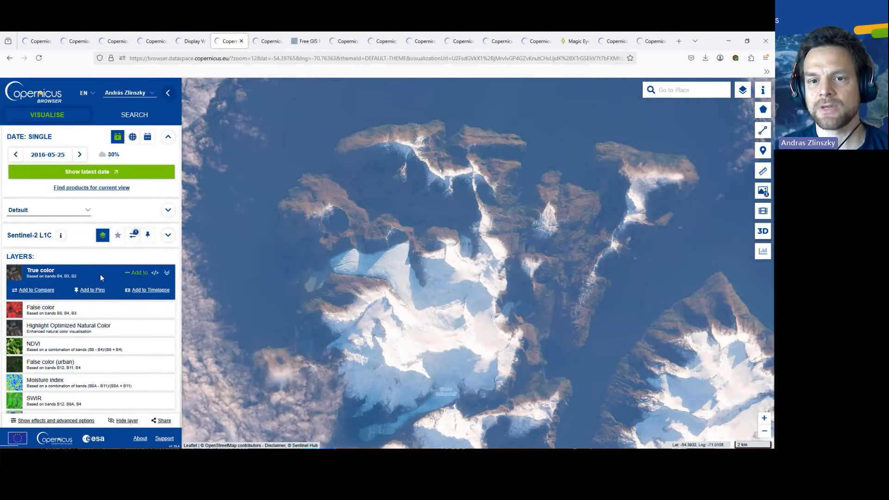
click(38, 293)
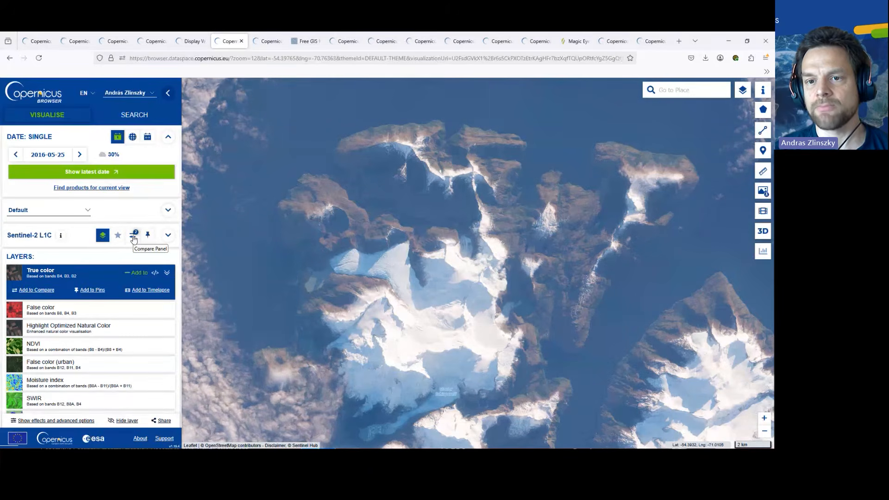
- Open the comparison and reorder its entries so the 2024-05-25 image is above the 2016-05-25 image
click(133, 237)
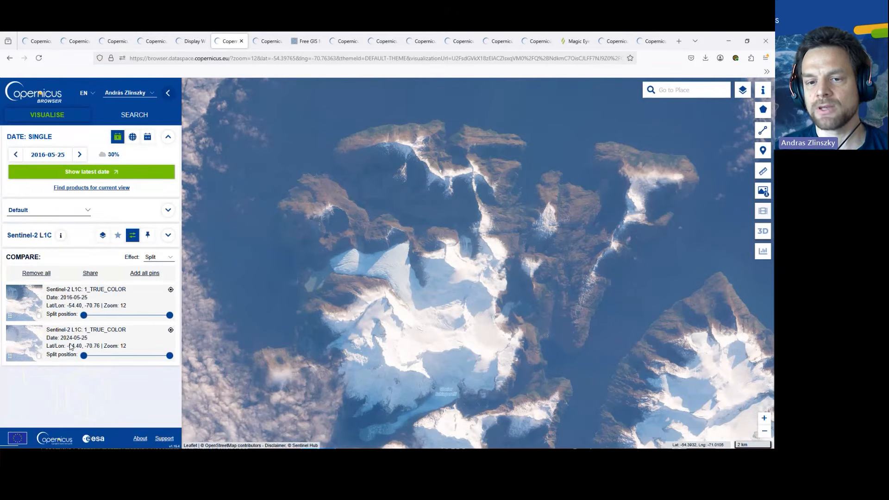
drag(13, 351, 19, 303)
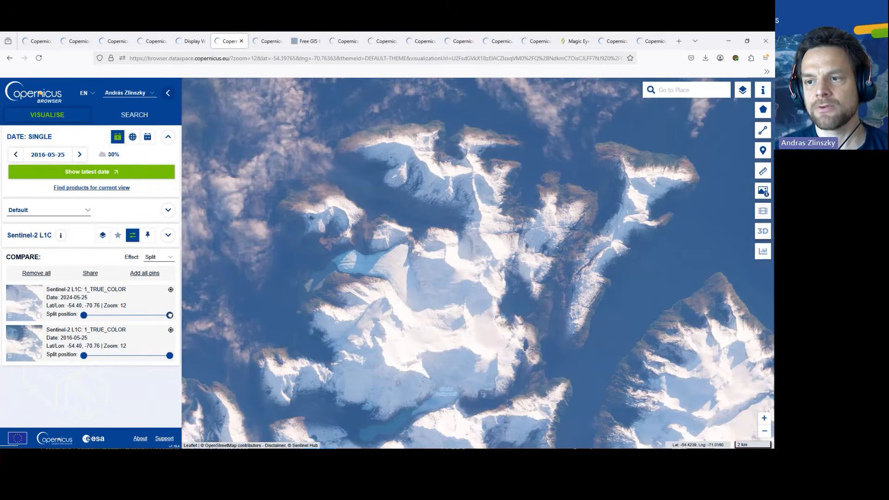
mouse_move(170, 316)
mouse_down()
mouse_move(84, 315)
mouse_move(145, 323)
mouse_move(96, 323)
mouse_move(118, 324)
mouse_move(171, 316)
mouse_up()
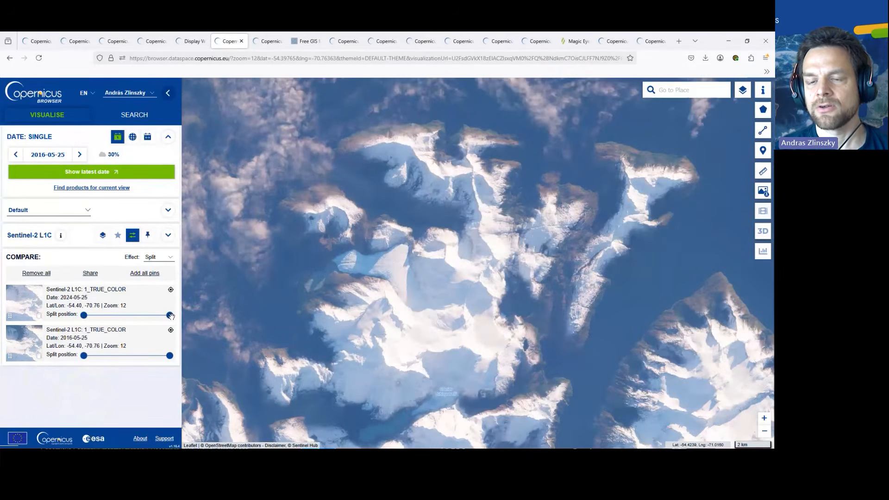
- Change the comparison effect to Opacity and set the 2024-05-25 image's opacity to 0.52
click(159, 260)
click(164, 276)
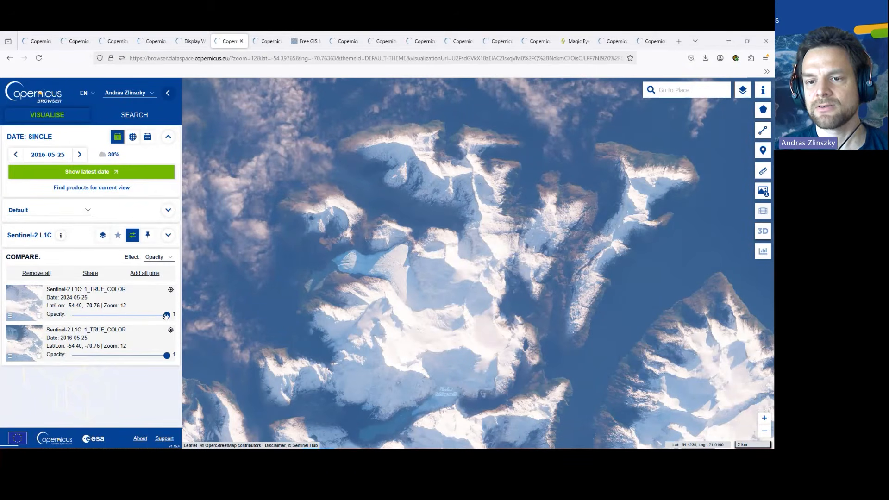
click(161, 315)
drag(161, 317, 117, 316)
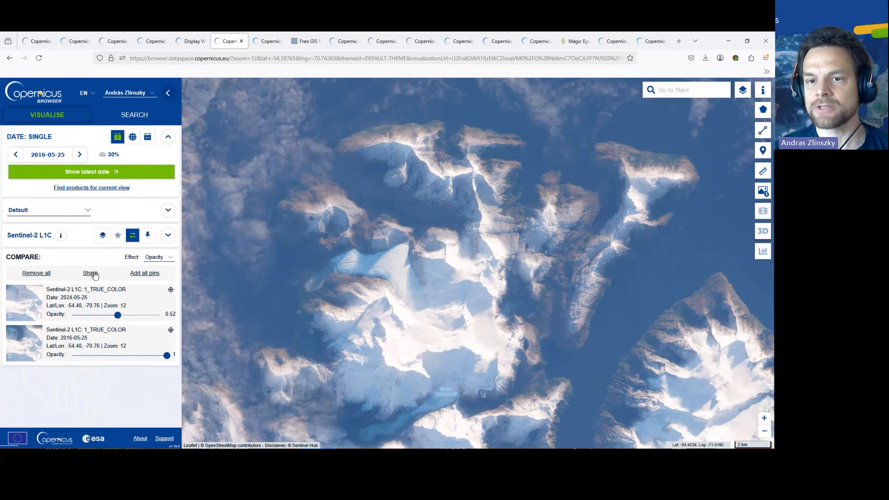
- Return to the layers list and generate a short share link for the current True color view
click(100, 235)
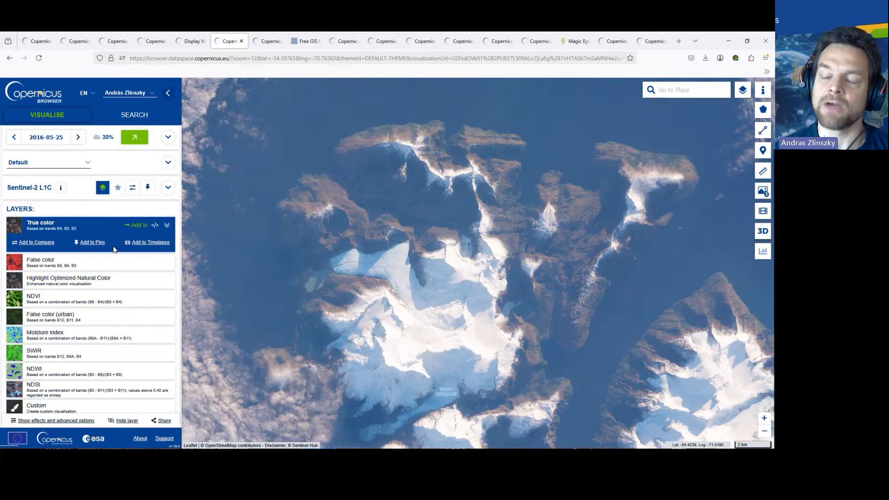
scroll(133, 385, down, 2)
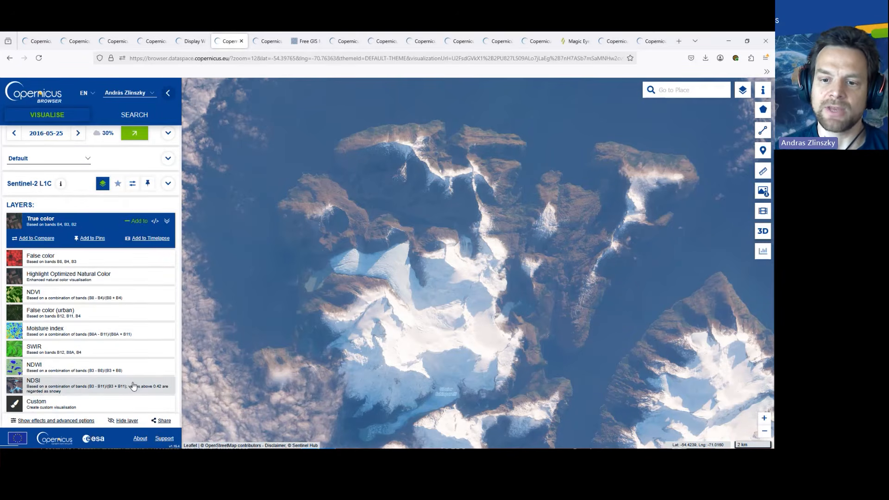
click(155, 419)
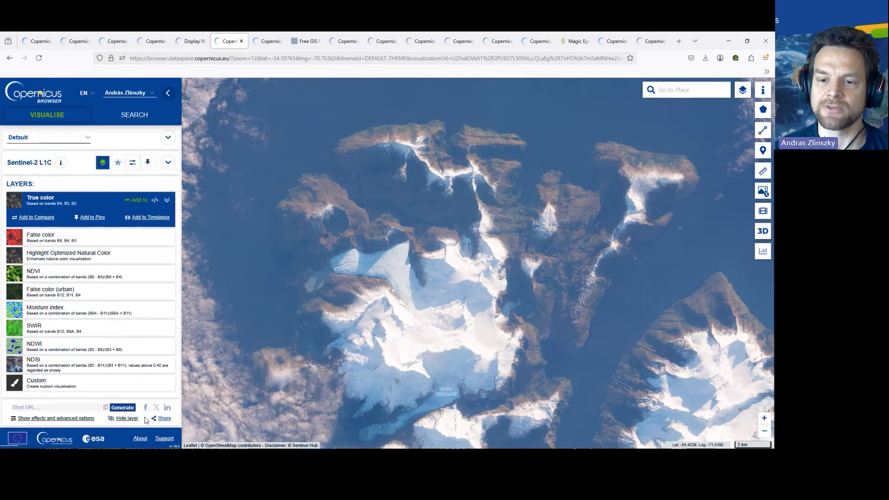
click(123, 408)
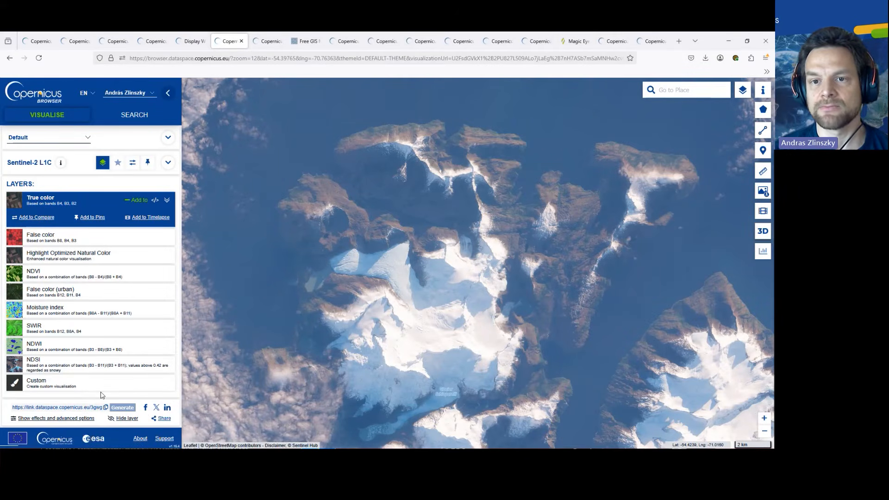
- Reopen the comparison and generate a short share link for it
click(133, 164)
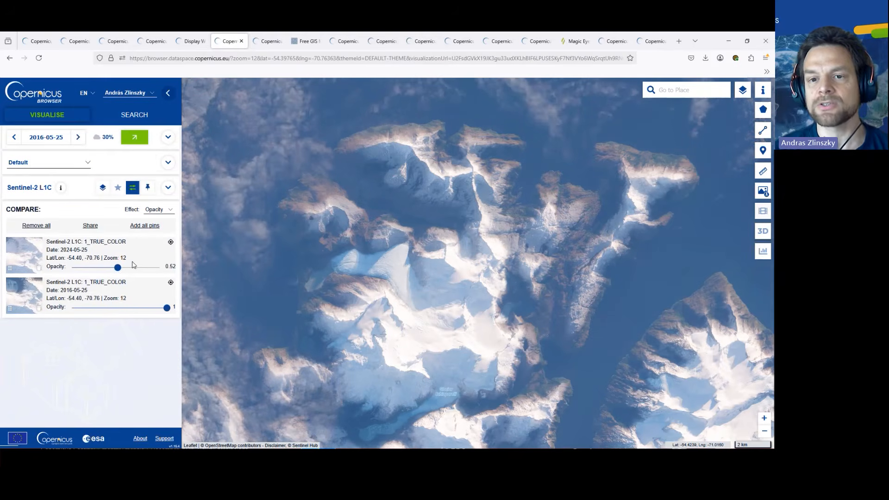
click(91, 226)
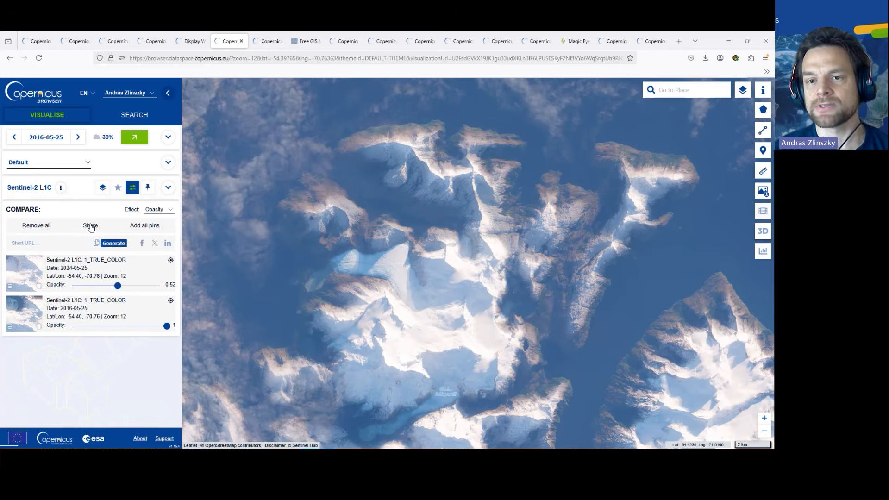
click(114, 244)
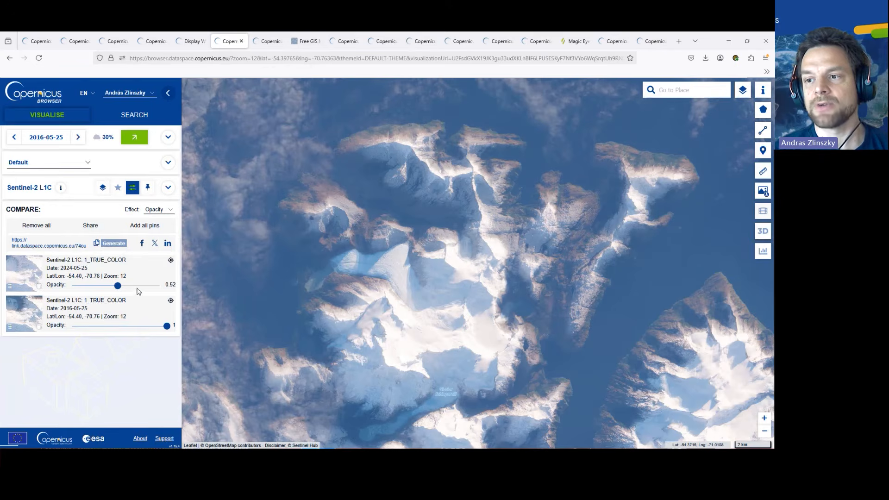
- Set the 2024-05-25 image's opacity to 0.5, inspect the area farther east, and return to the layers list
mouse_move(117, 285)
mouse_down()
mouse_move(111, 286)
mouse_move(141, 286)
mouse_move(117, 286)
mouse_up()
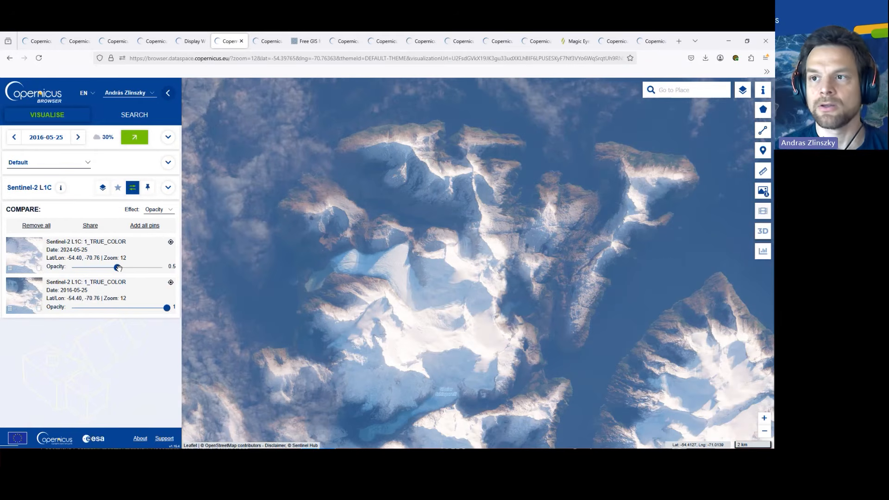
drag(586, 264, 455, 237)
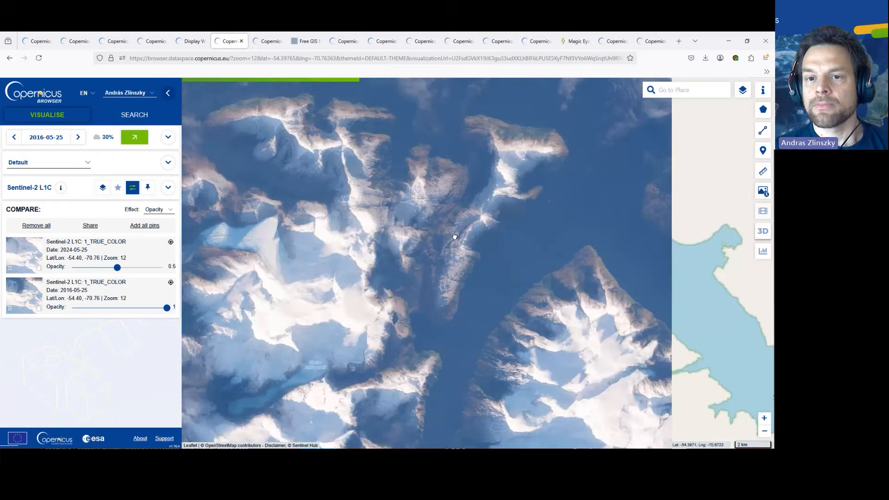
click(103, 188)
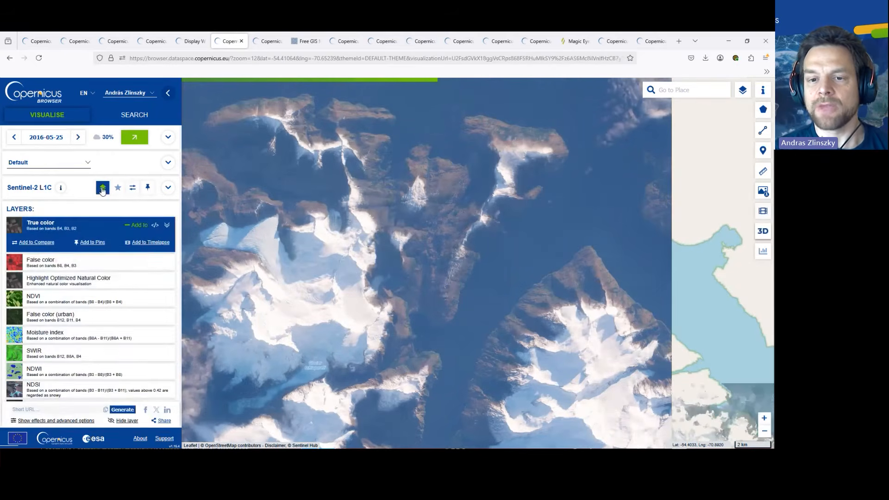
- Show the effects and advanced options of the True color layer and set its gamma to 0.8
click(71, 421)
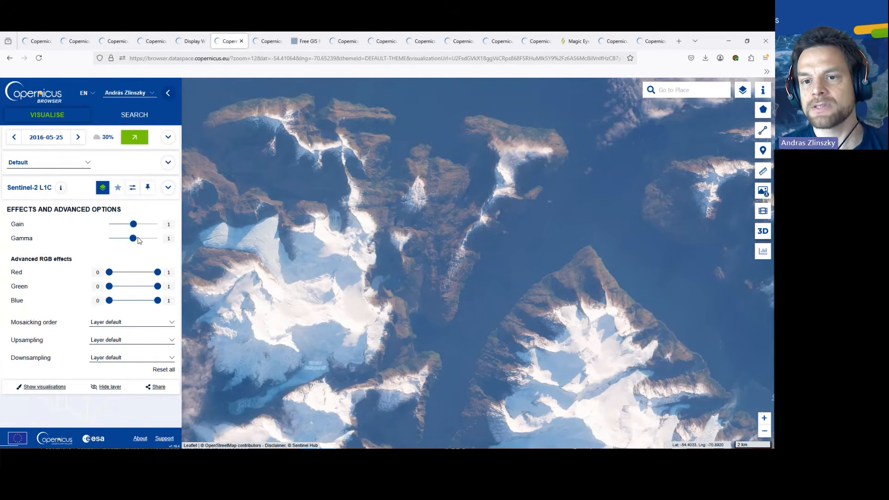
drag(133, 238, 137, 237)
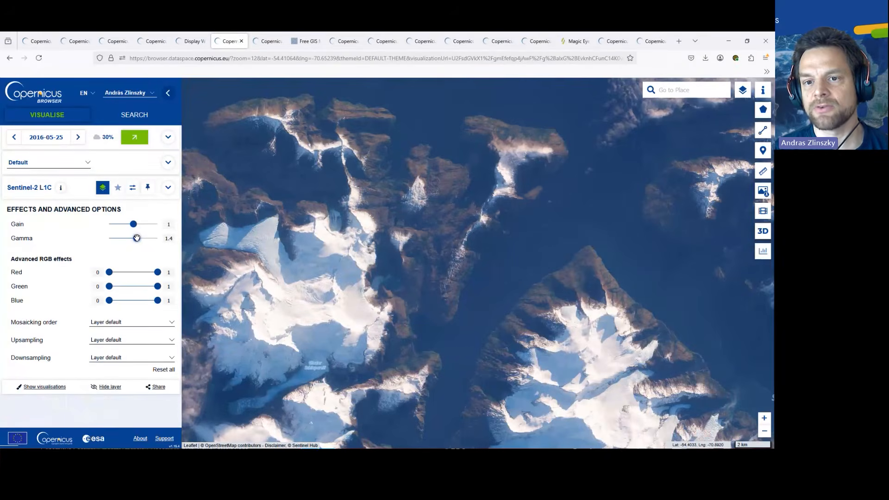
drag(137, 237, 131, 238)
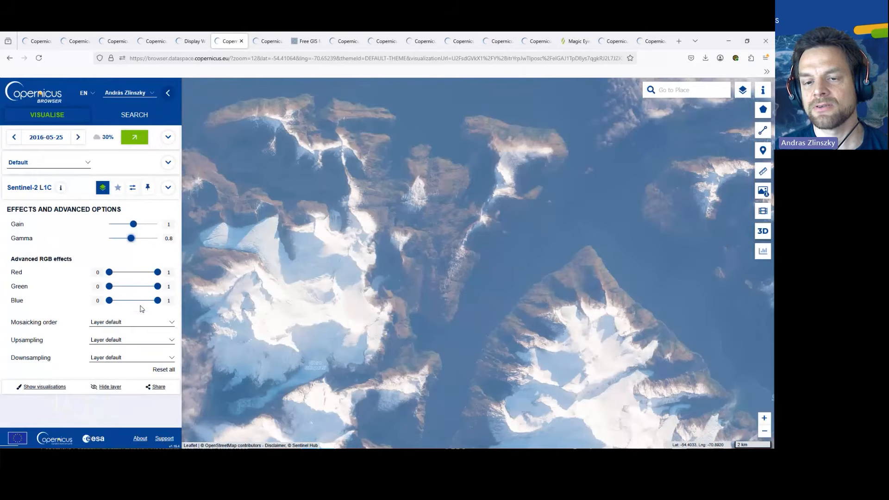
- Set both upsampling and downsampling of the True color layer to NEAREST and check the imagery
click(132, 341)
click(132, 342)
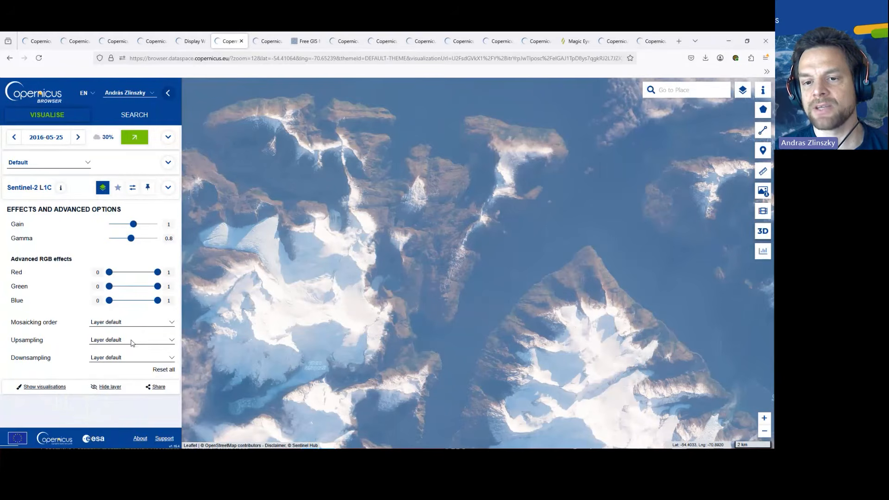
click(129, 361)
click(131, 359)
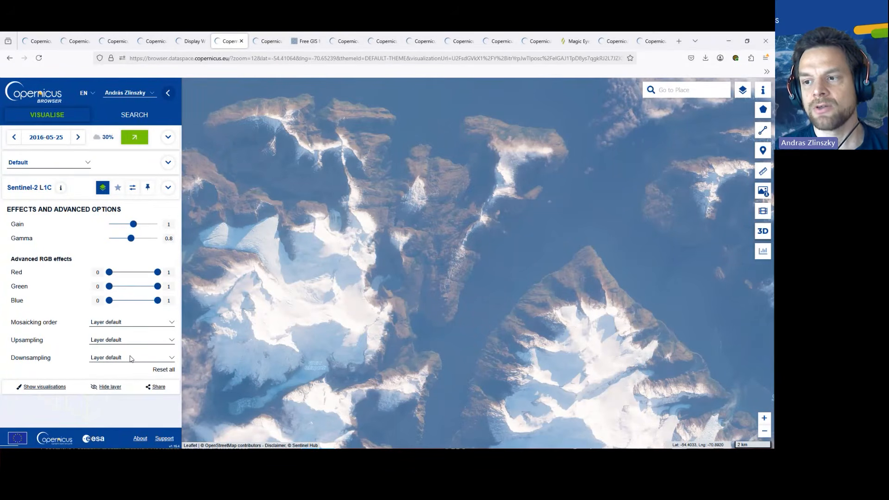
click(151, 342)
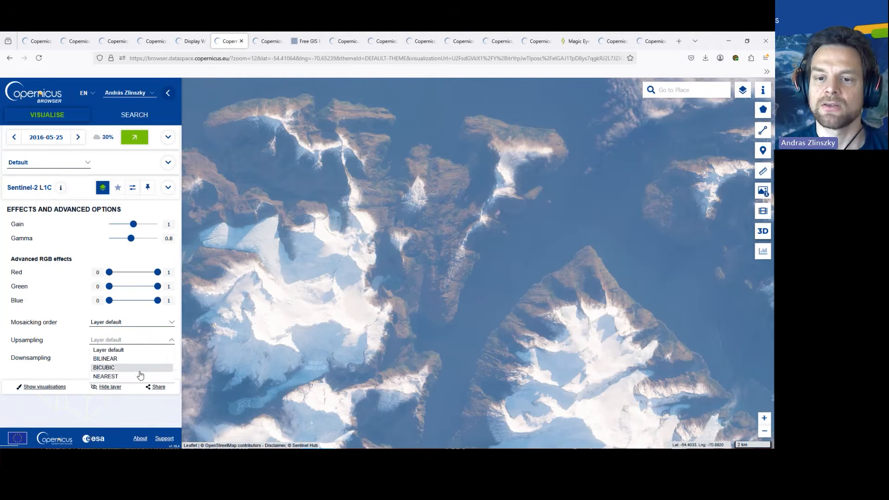
click(140, 377)
click(146, 358)
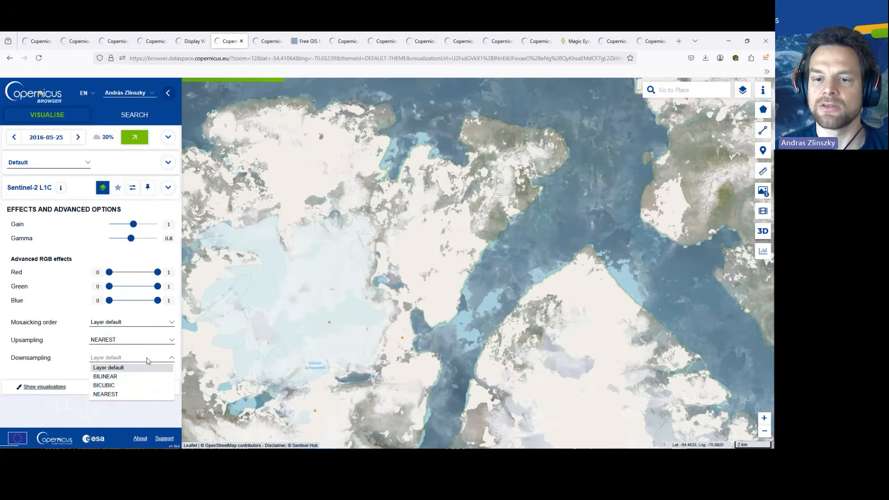
click(139, 394)
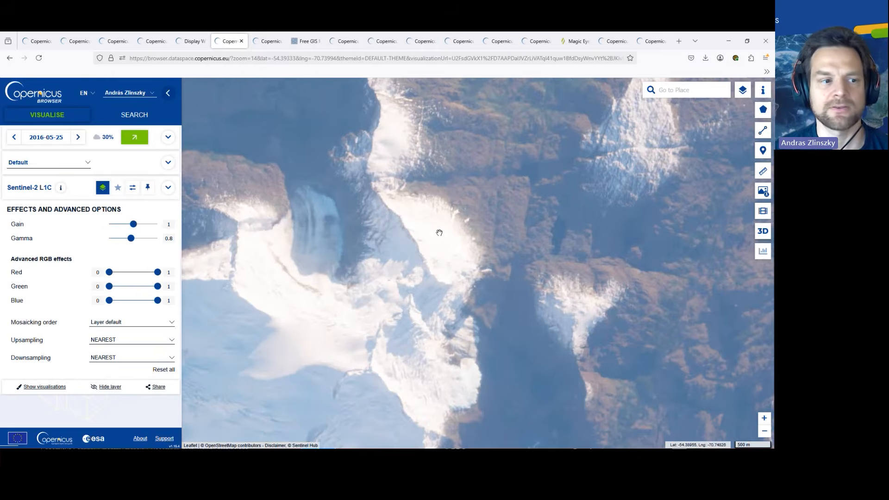
scroll(440, 232, down, 2)
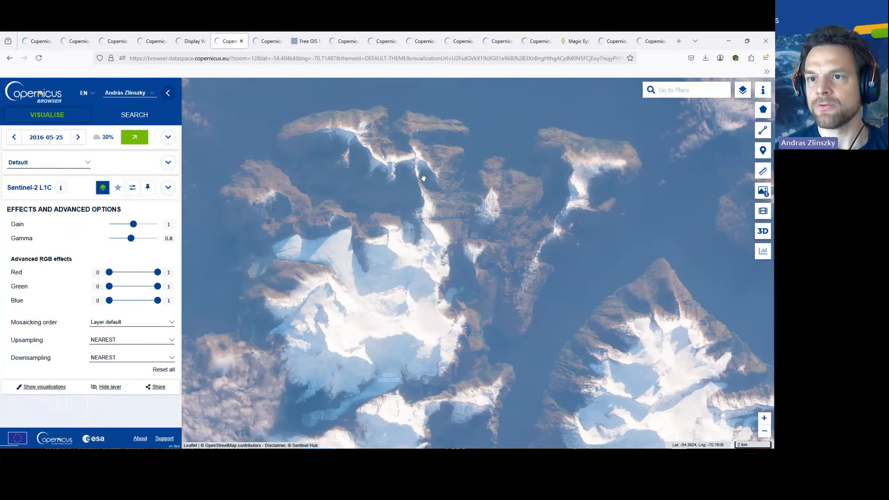
- Switch to the 2025-04-03 Sentinel-3 OLCI L2 Land OTCI view and hide the map labels
key(ctrl+Tab)
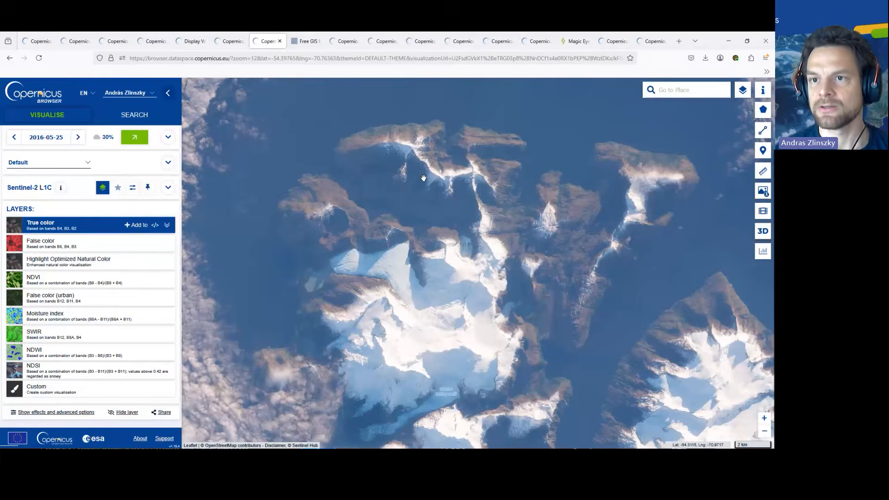
key(ctrl+Tab)
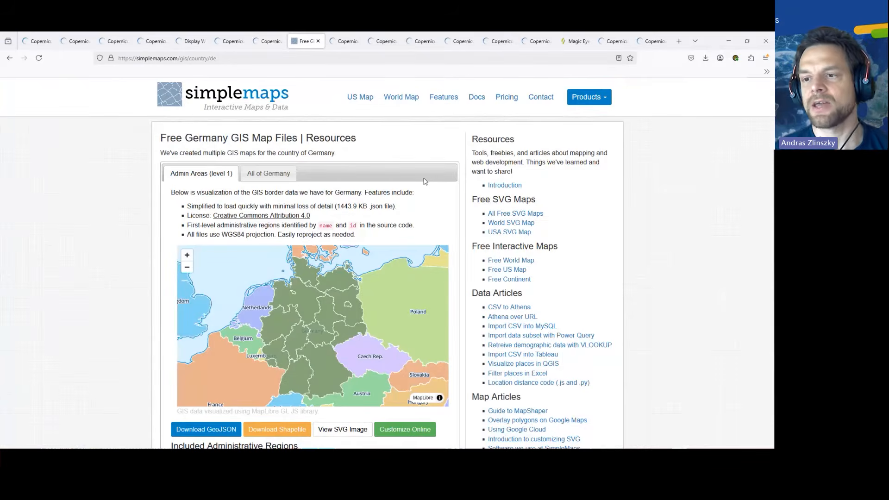
key(ctrl+Tab)
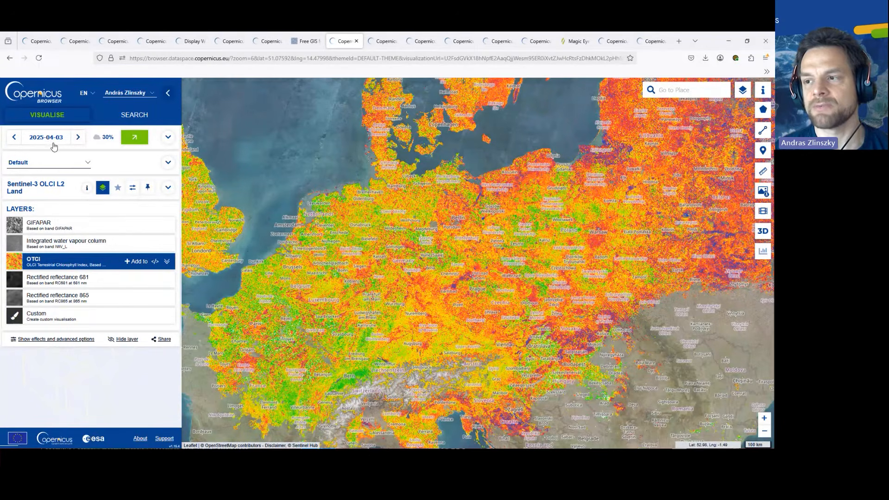
mouse_move(742, 91)
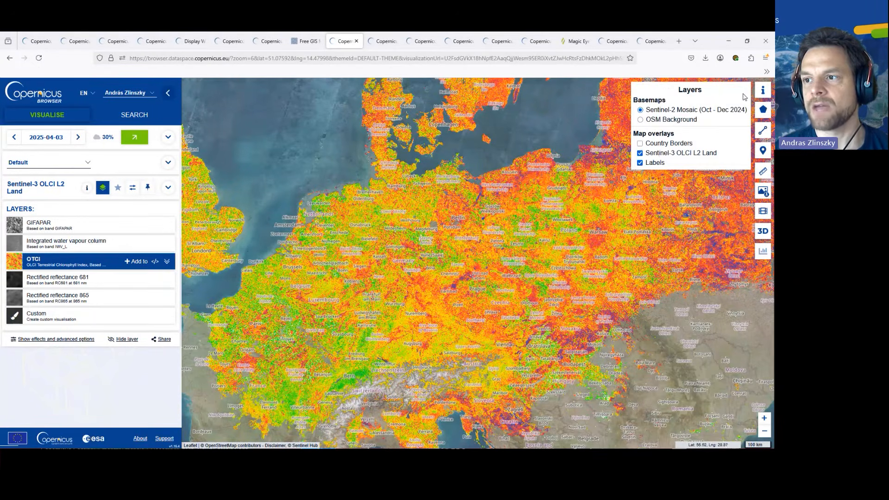
click(640, 163)
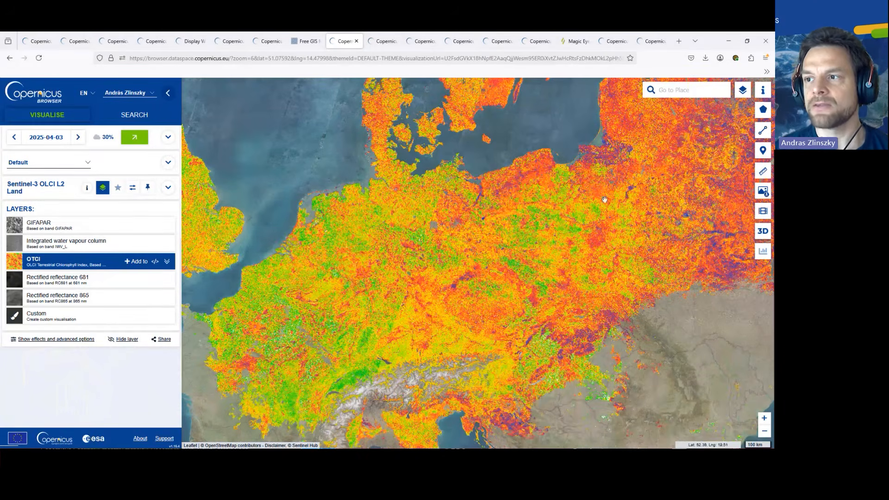
- Draw a small four-cornered area of interest of about 1326 km² in central Germany, southwest of Berlin
mouse_move(763, 110)
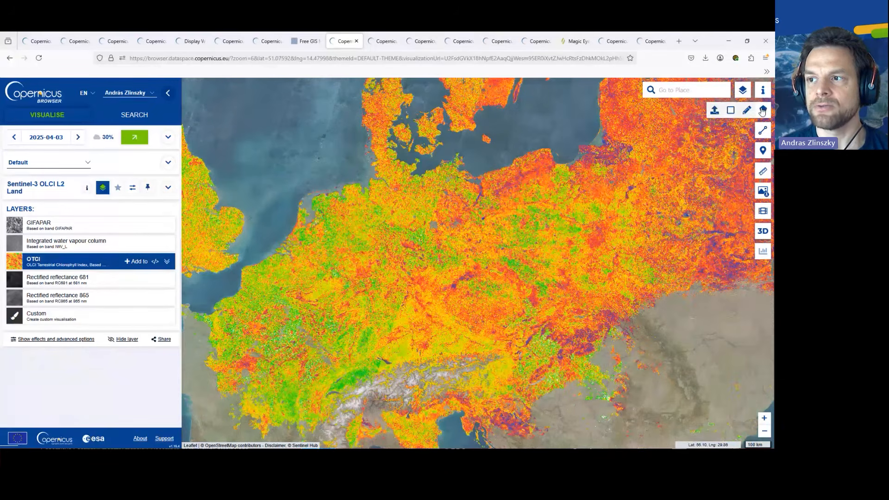
click(747, 111)
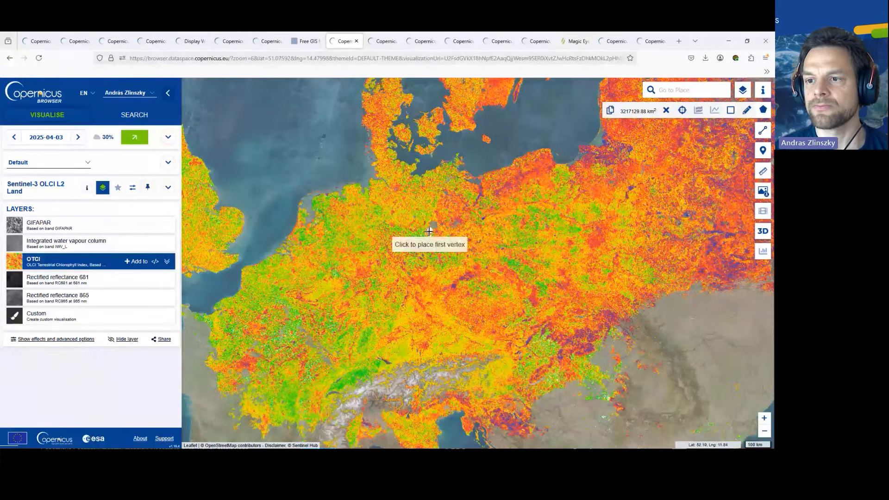
click(420, 249)
click(433, 249)
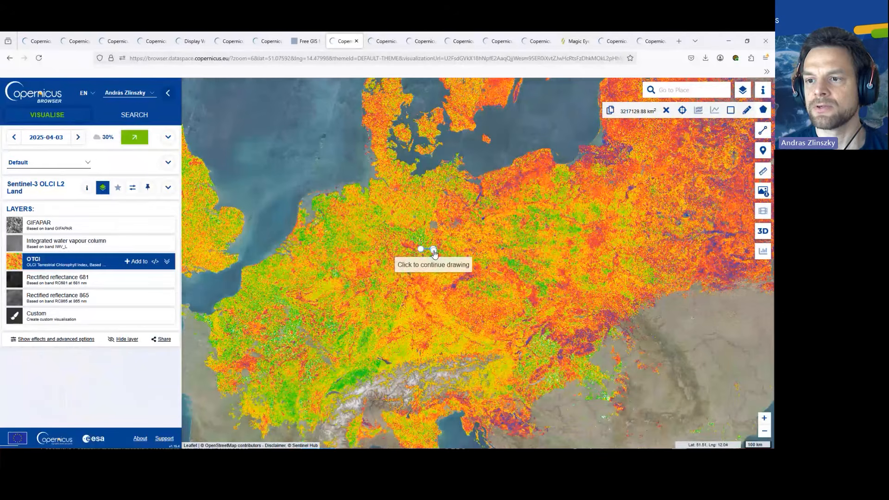
click(432, 256)
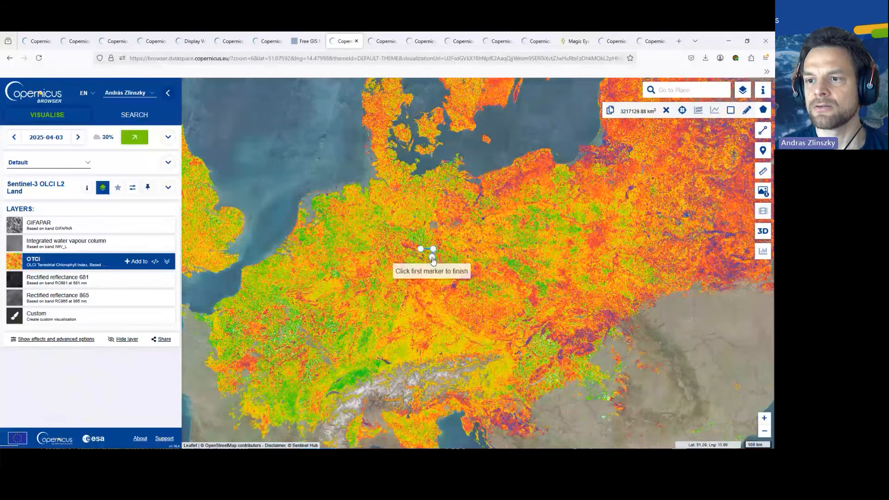
click(420, 256)
click(420, 249)
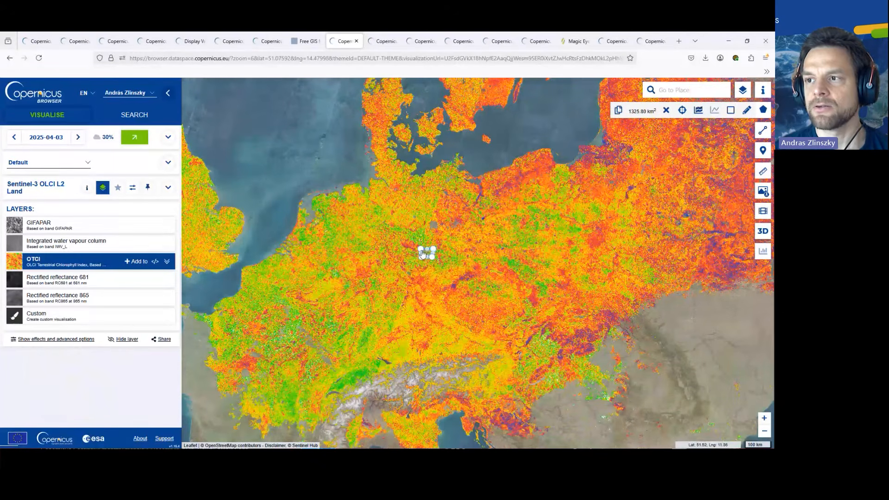
- Chart the drawn area's OTCI statistics over 1 year, inspect individual dates, and close the chart
click(699, 110)
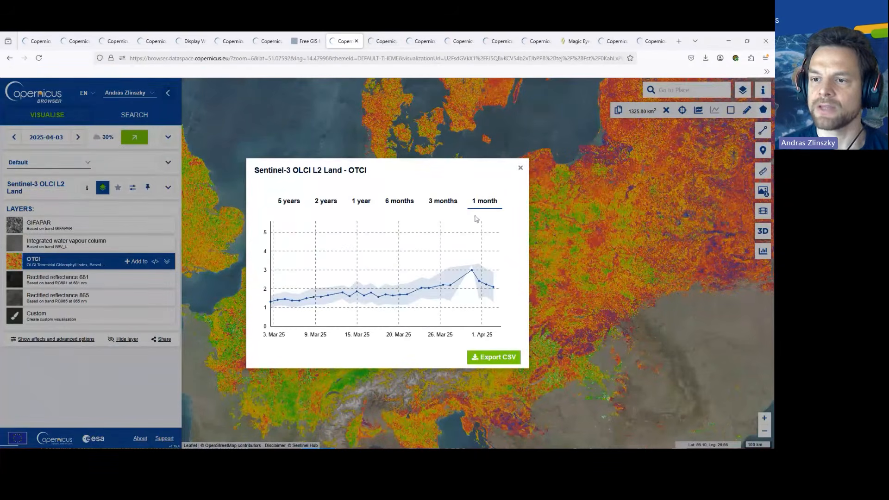
click(384, 212)
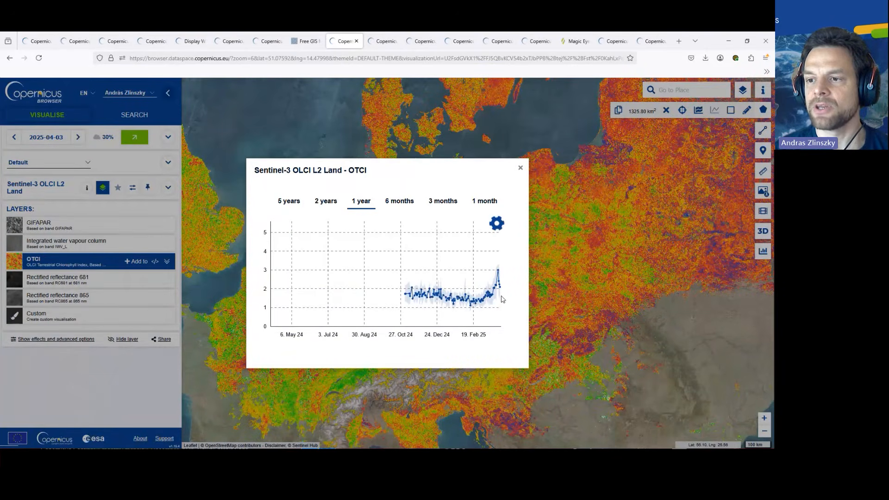
mouse_move(420, 304)
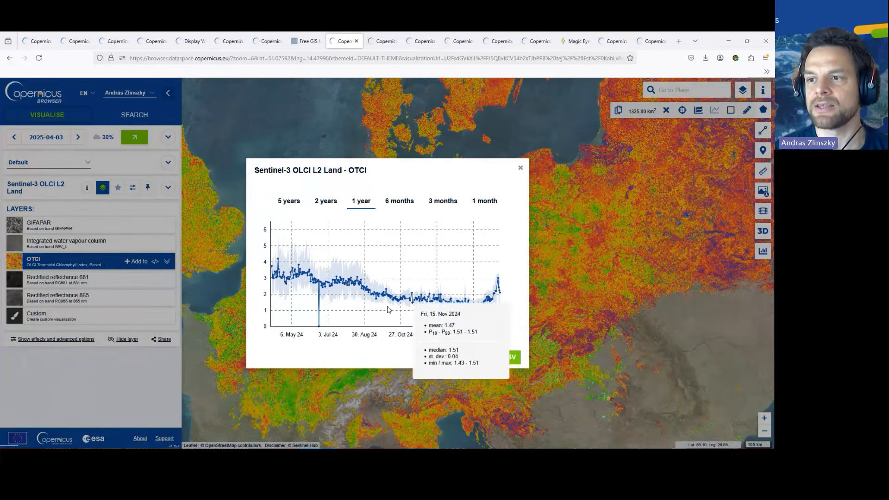
click(520, 169)
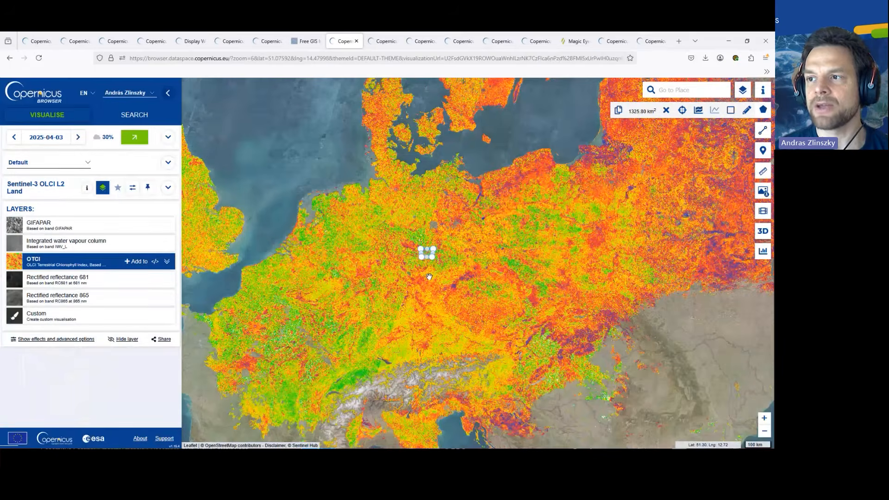
- Replace the drawn area of interest with an uploaded Germany boundary file, reviewing the Germany GIS downloads on simplemaps
click(666, 110)
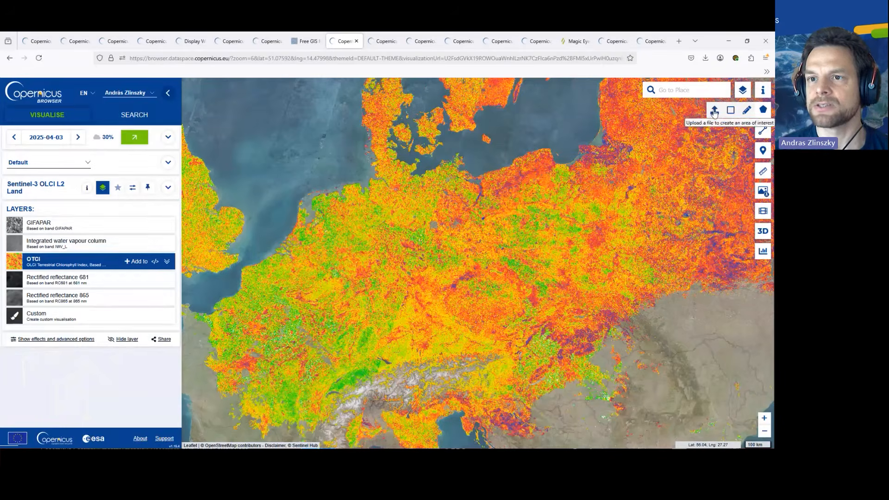
click(714, 111)
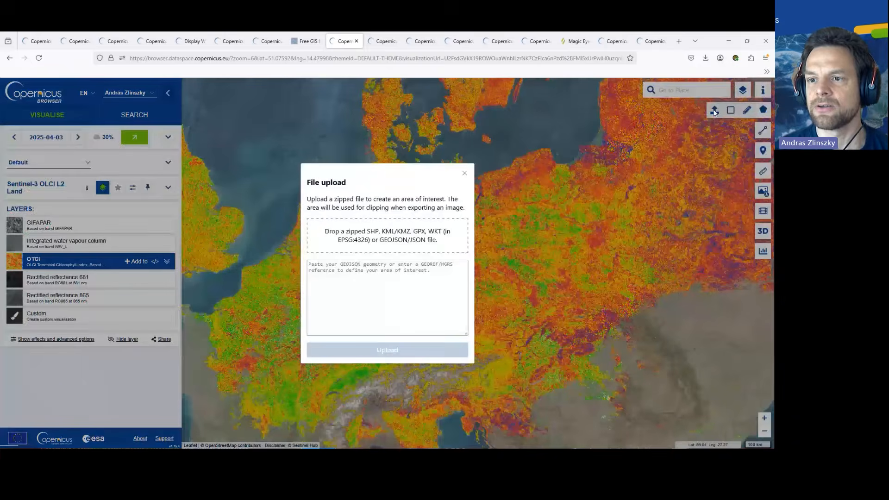
click(306, 41)
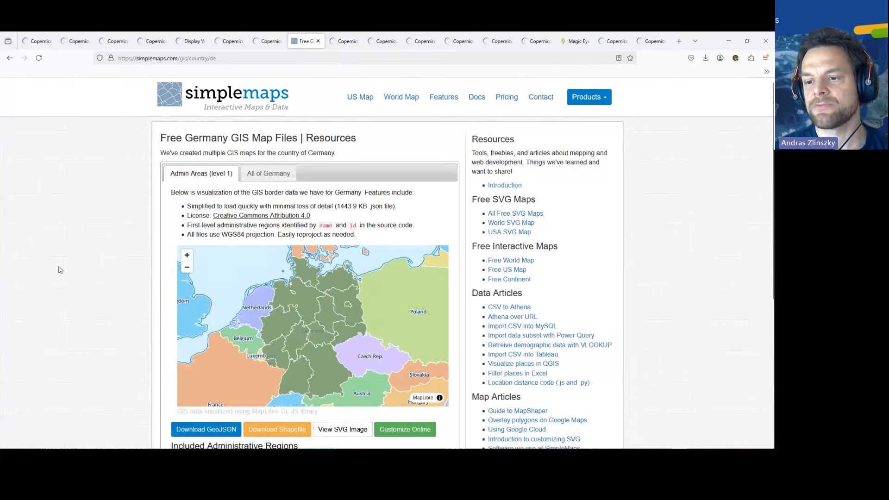
scroll(88, 275, down, 2)
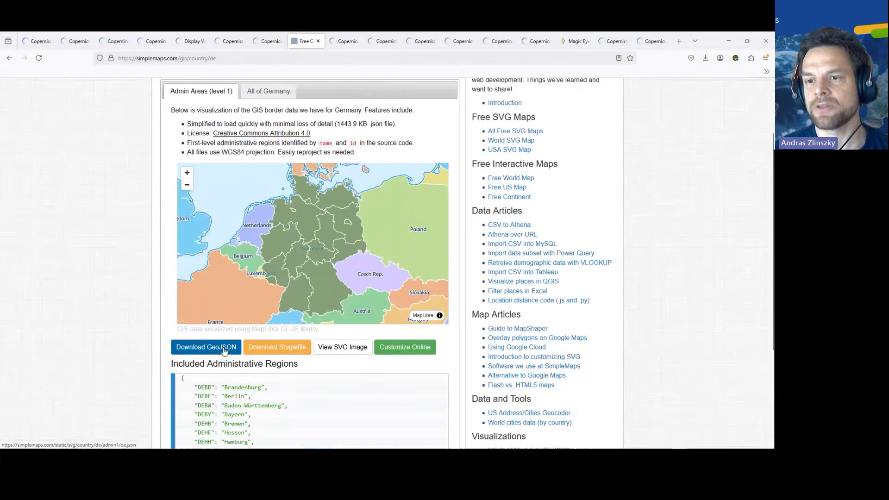
scroll(95, 272, up, 2)
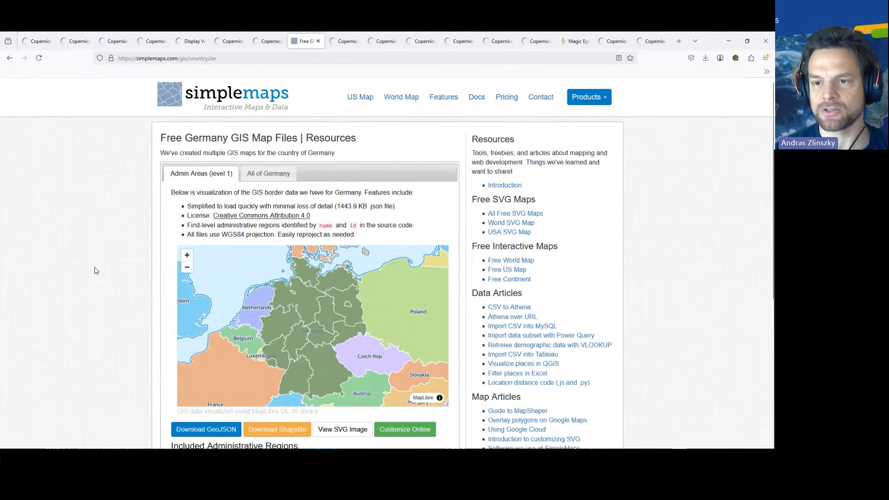
key(ctrl+Tab)
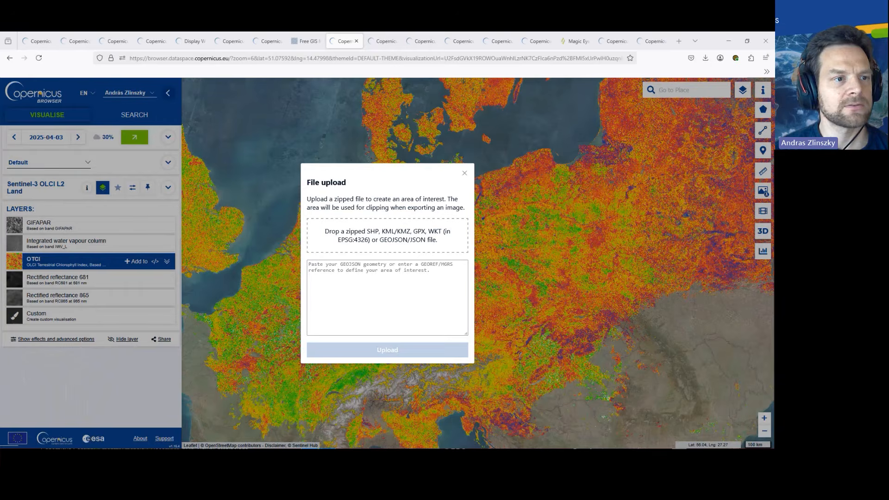
drag(1, 261, 369, 226)
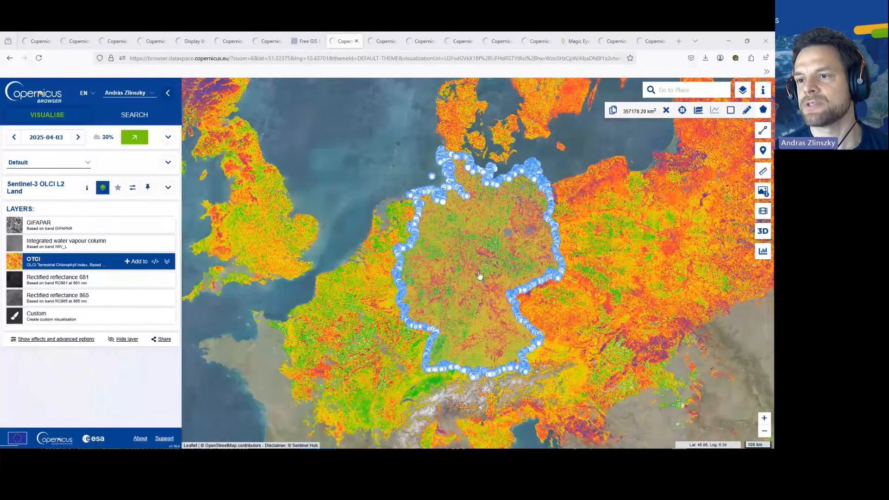
drag(601, 283, 521, 291)
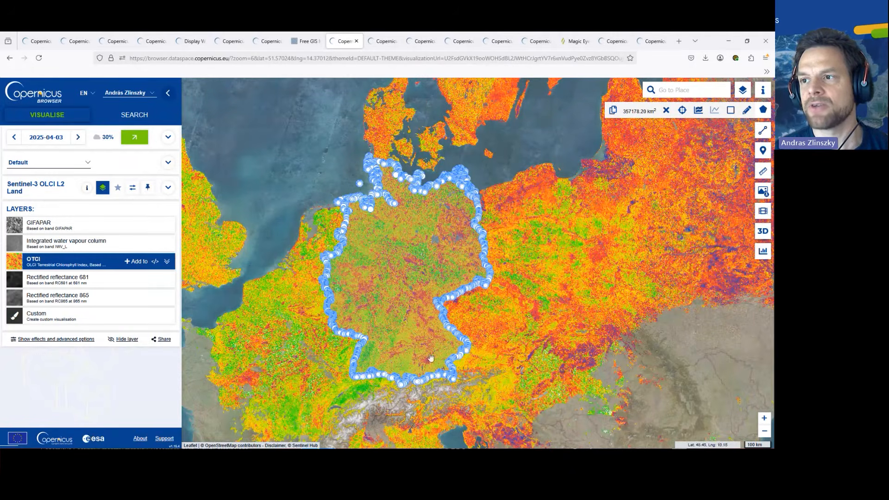
- Chart the 1-month OTCI statistics for the Germany area, inspect individual dates, and close the chart
click(698, 110)
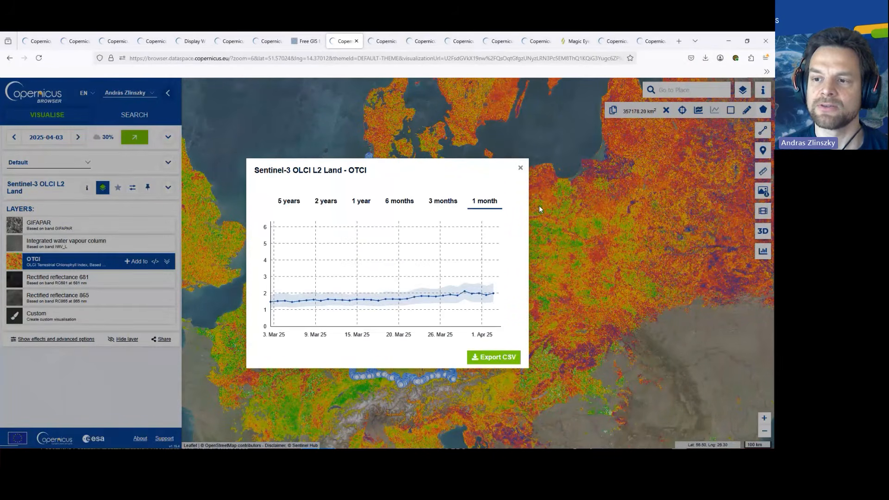
mouse_move(479, 313)
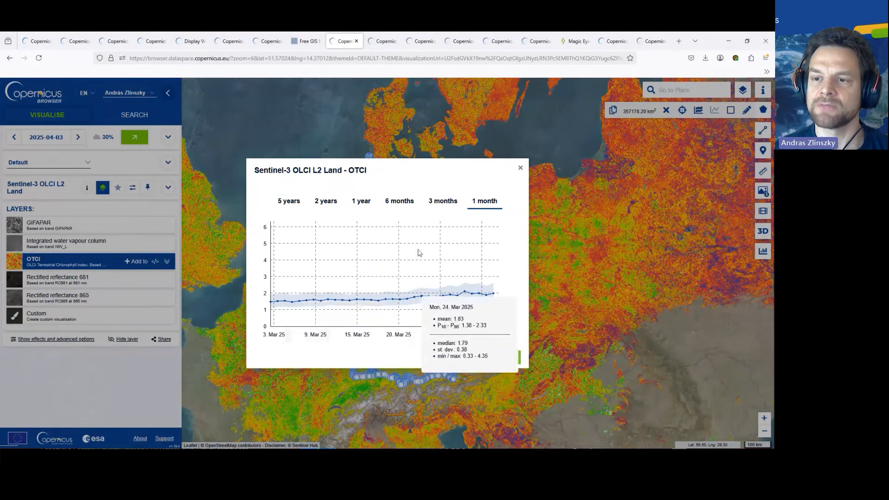
click(520, 170)
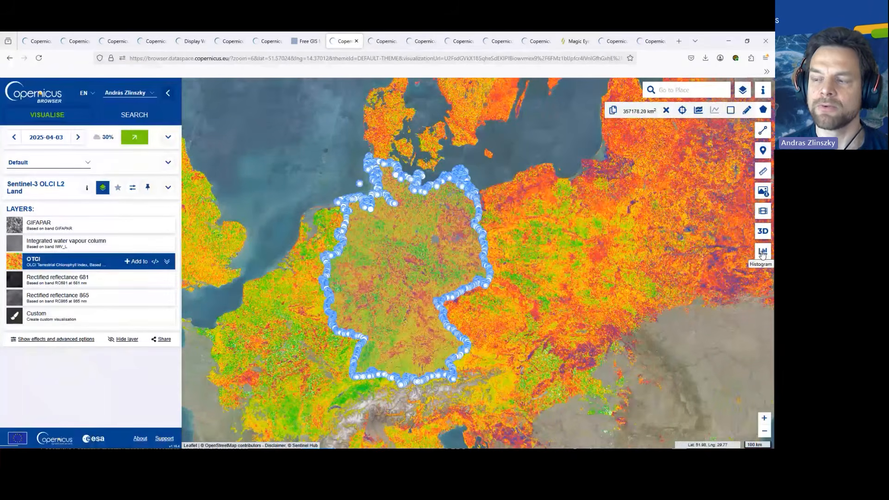
- Request the OTCI histogram for the Germany area, review the 1-month statistics chart, and close it
click(762, 252)
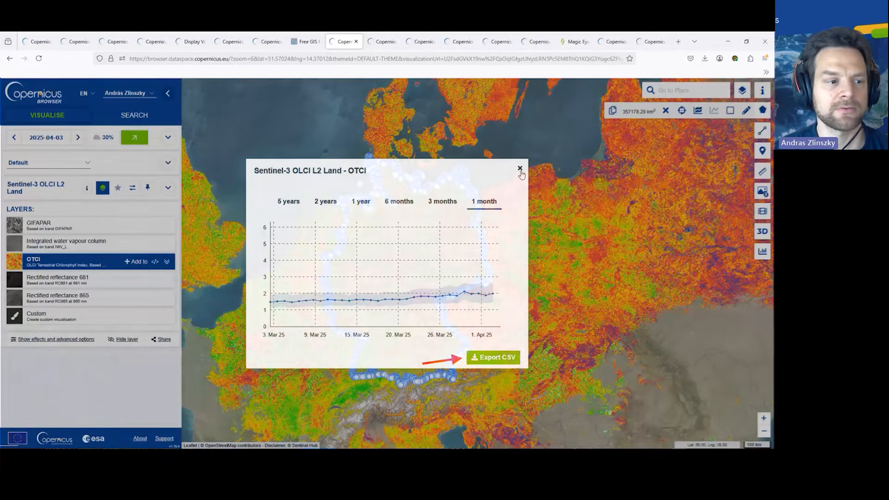
click(519, 169)
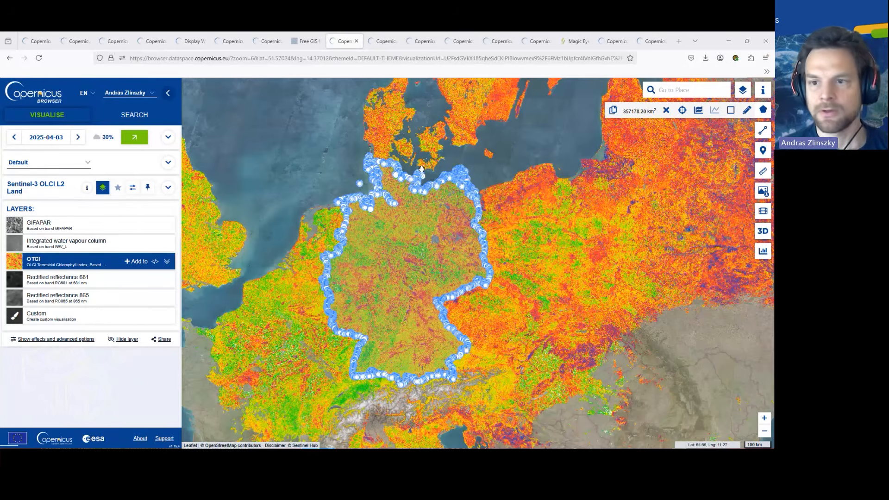
- Switch to the Sentinel-2 L2A True color view of the Welland Outfall marshes and open a timelapse of that area
key(ctrl+Tab)
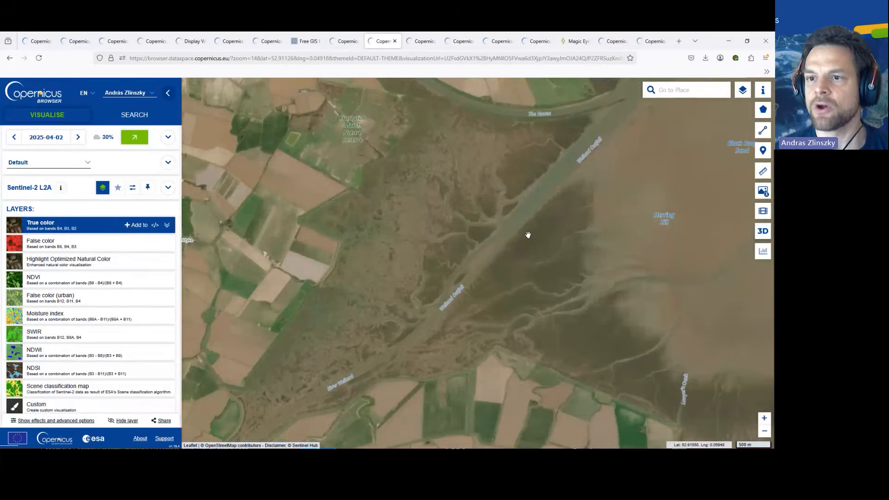
drag(528, 234, 451, 252)
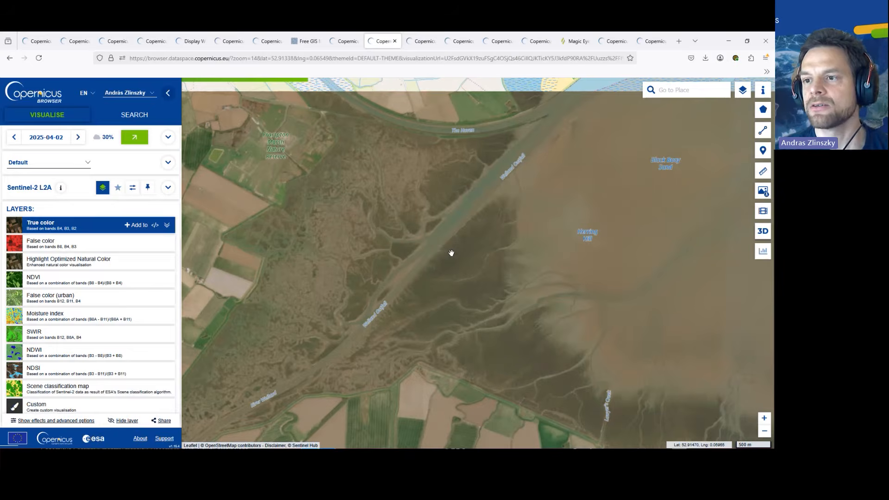
scroll(451, 253, down, 2)
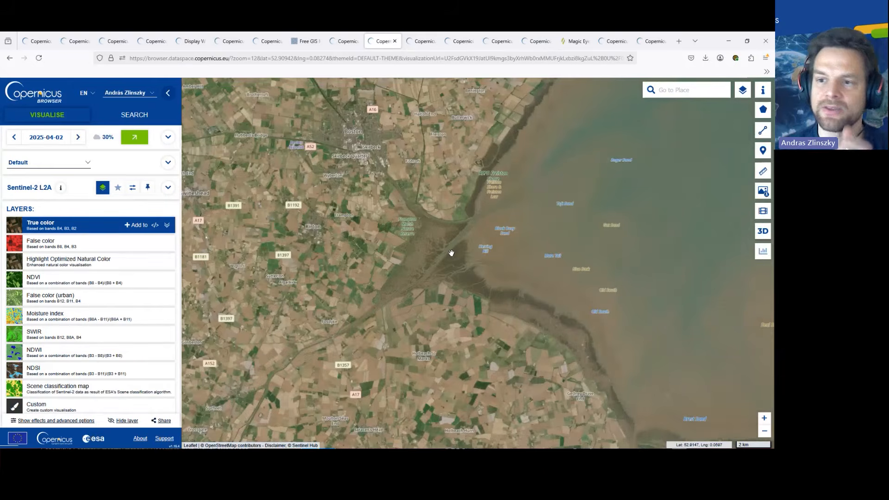
scroll(445, 256, up, 3)
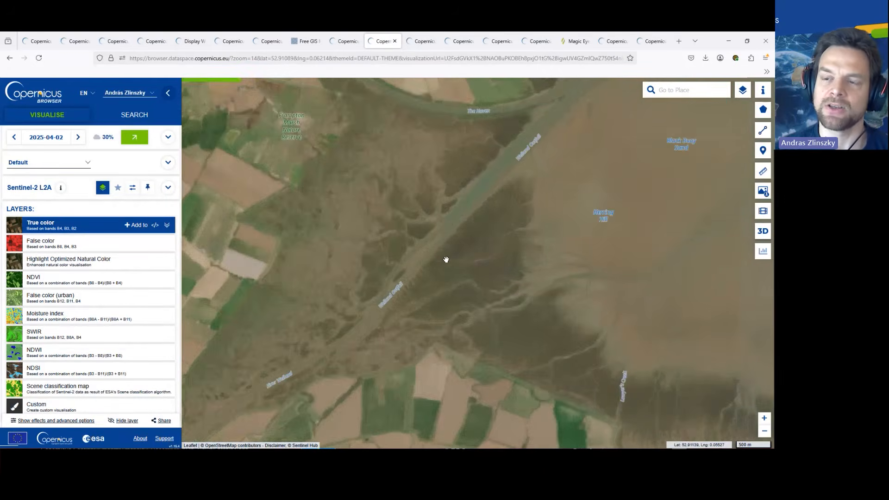
drag(398, 242, 466, 249)
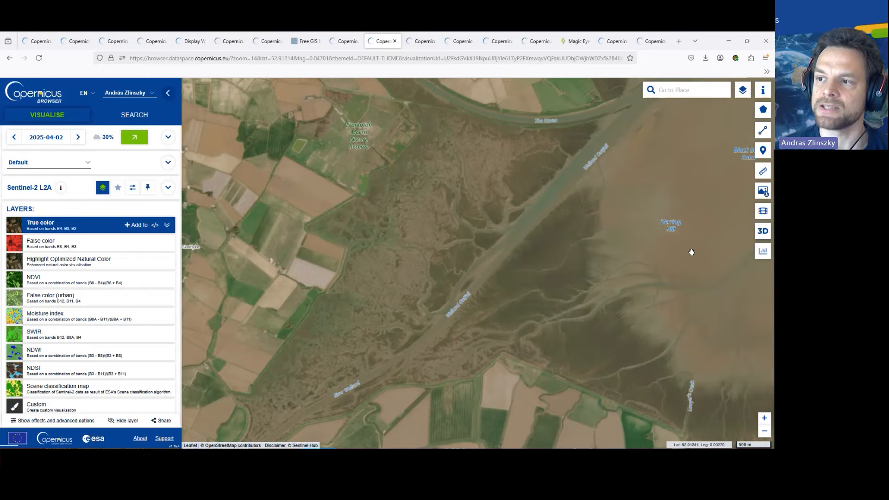
click(764, 213)
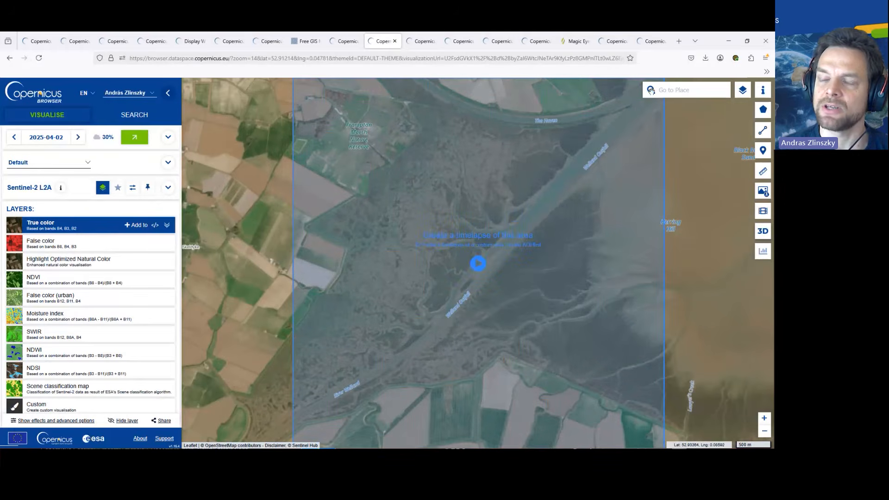
click(480, 265)
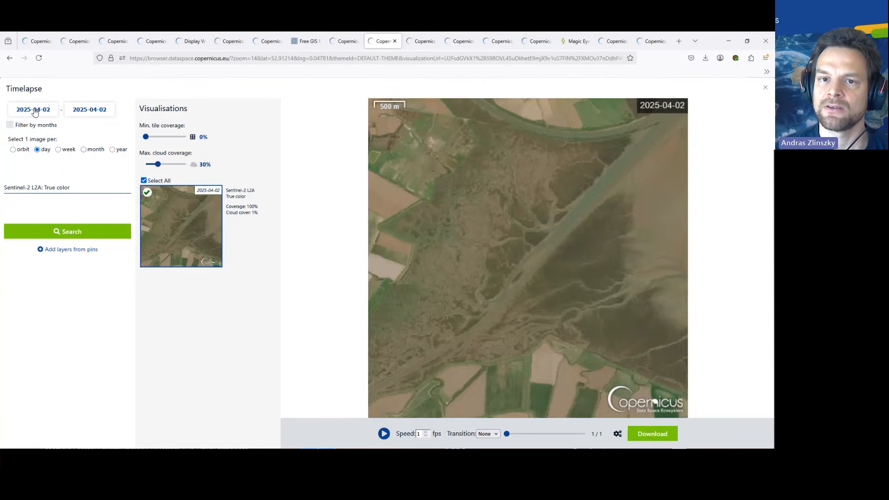
- Set the timelapse start date to 2024-10-02
click(34, 111)
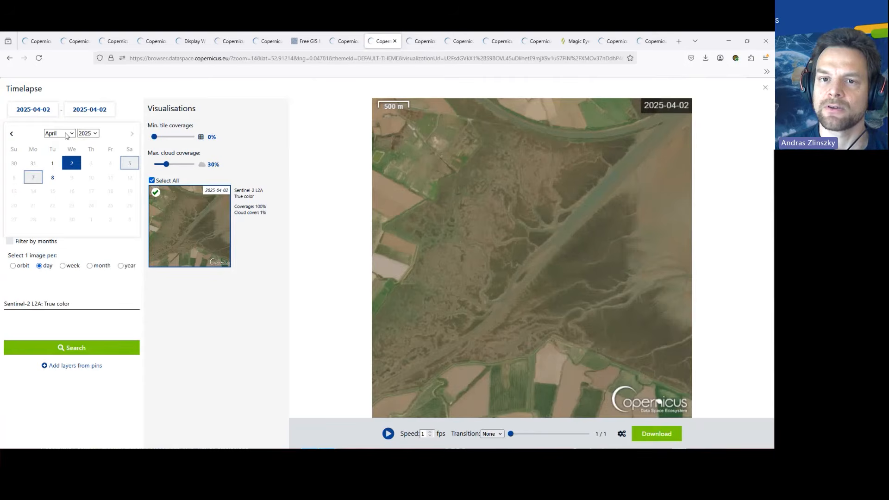
click(88, 133)
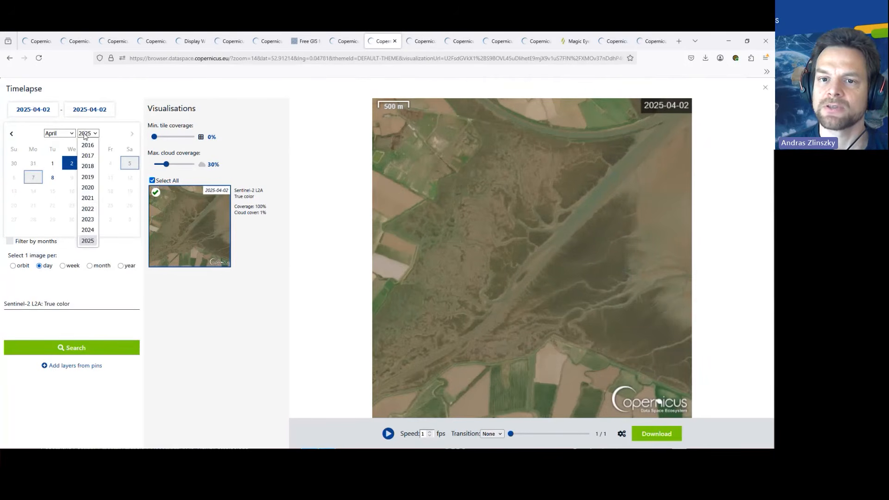
click(88, 230)
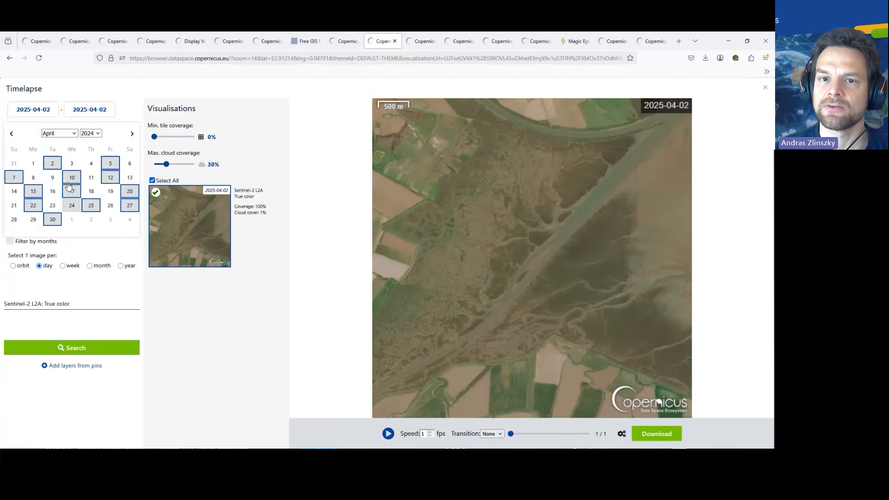
click(51, 138)
click(60, 239)
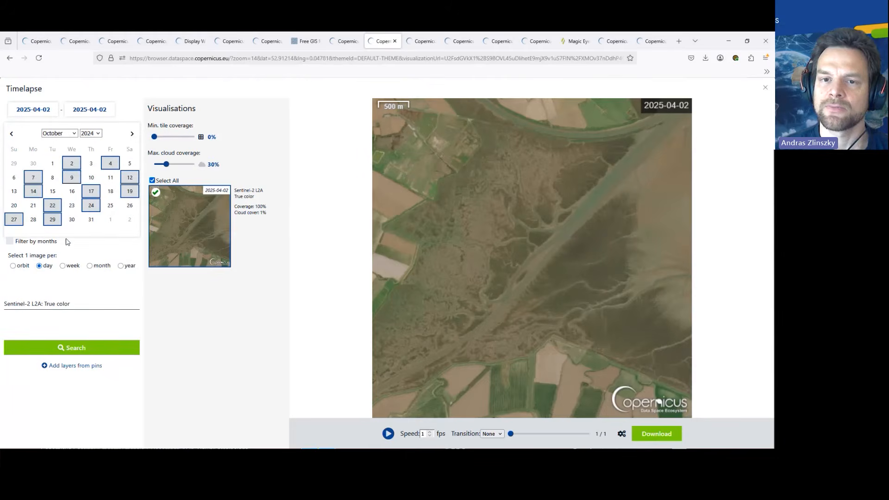
click(72, 164)
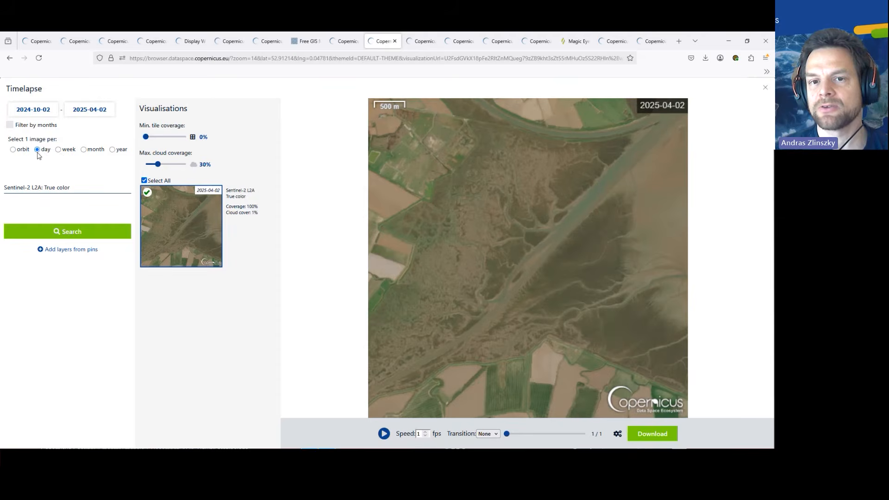
- Limit the timelapse to one image per week with 100% minimum tile coverage, and search for images
click(13, 149)
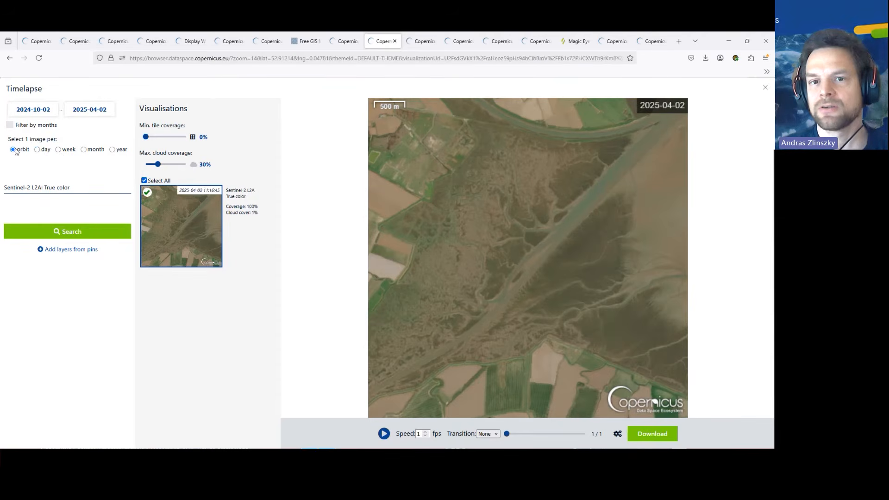
click(37, 149)
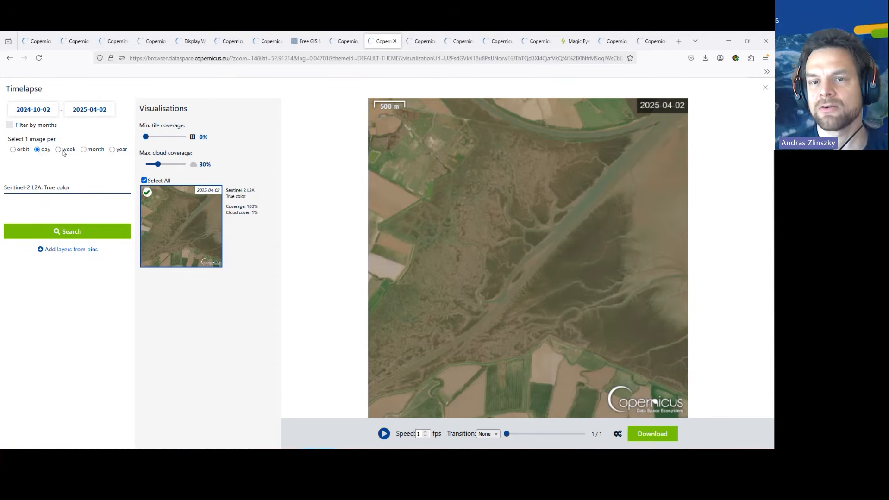
click(59, 150)
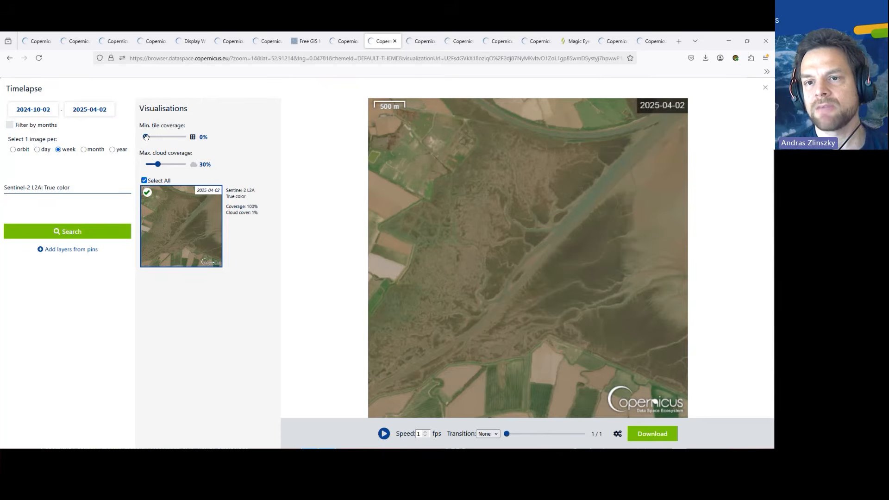
drag(146, 137, 190, 137)
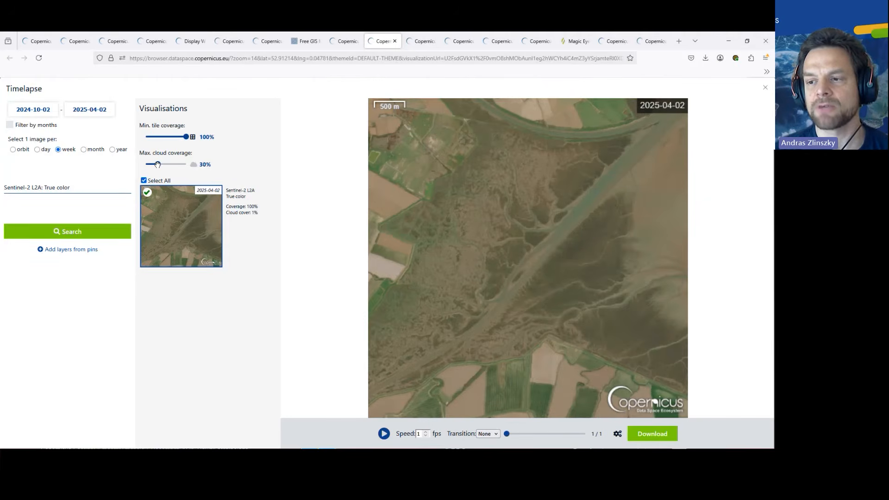
click(82, 236)
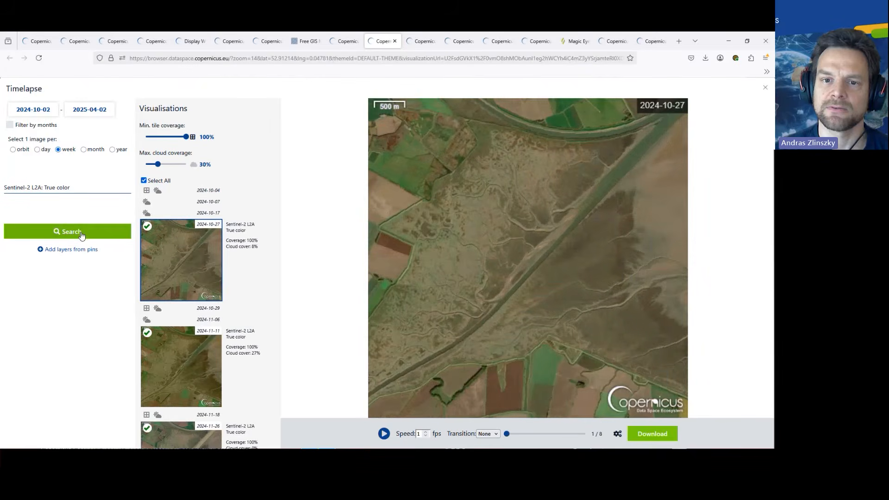
- Review the list of weekly images, play the timelapse through, and pause it
scroll(224, 266, down, 5)
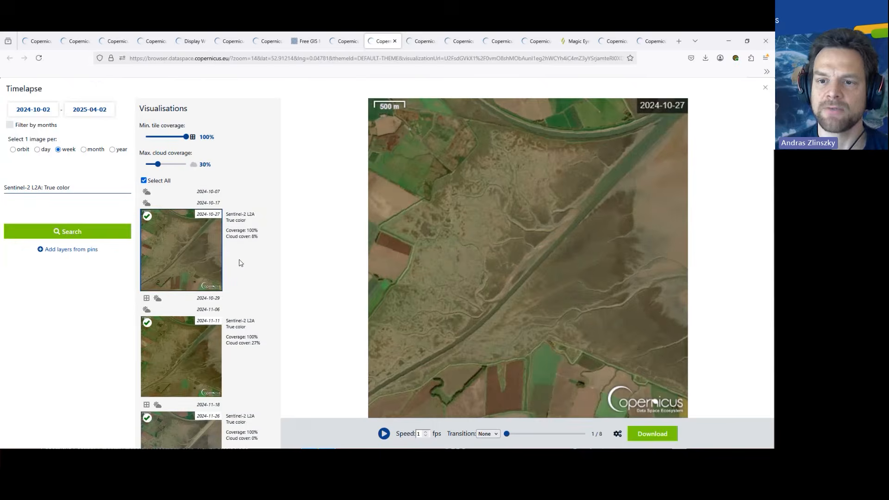
scroll(187, 317, down, 7)
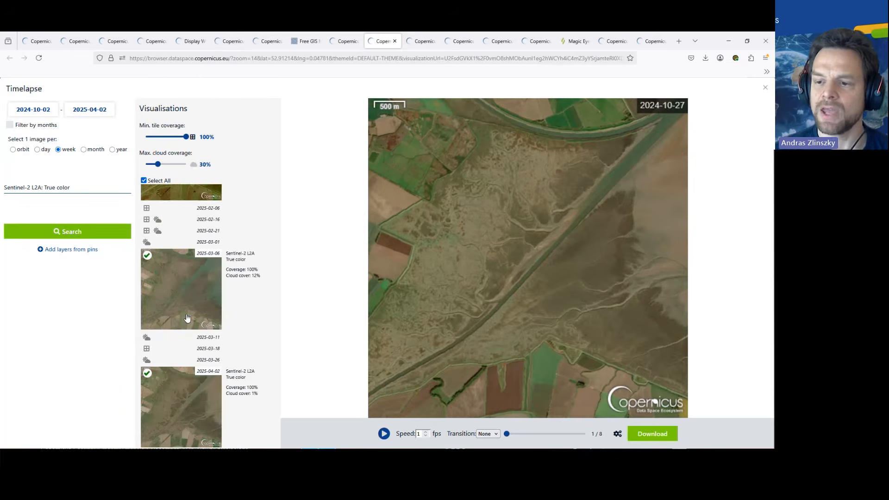
click(384, 433)
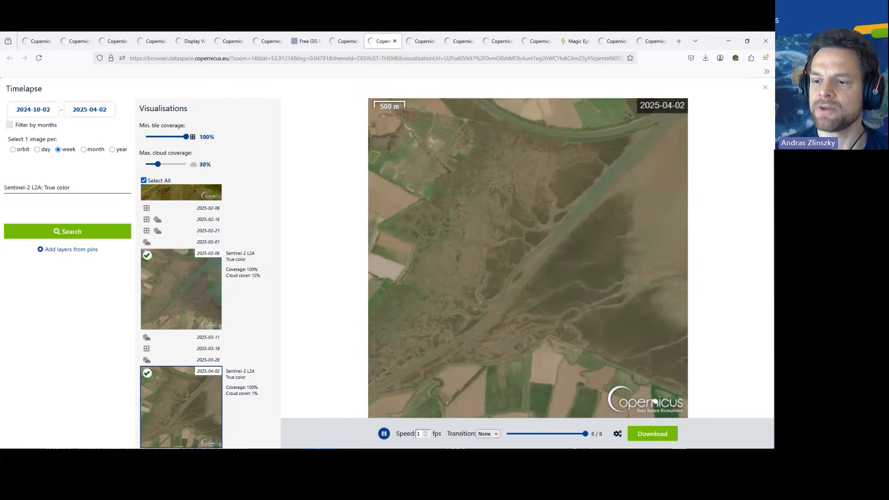
click(384, 435)
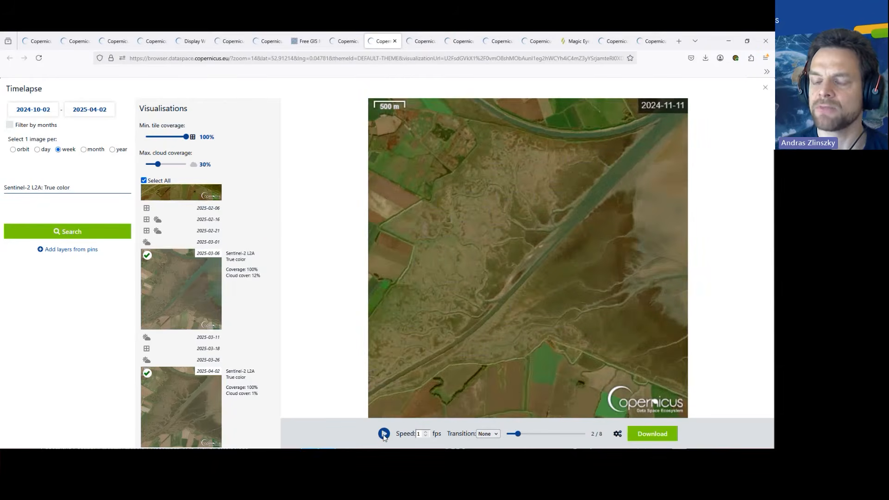
- Set the timelapse speed to 2 fps with a Fade transition and play it
click(426, 432)
click(489, 435)
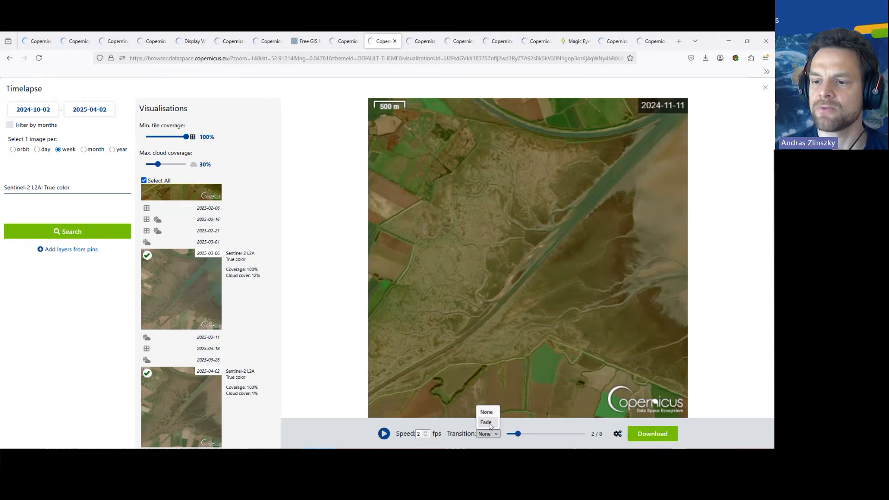
click(486, 422)
click(385, 434)
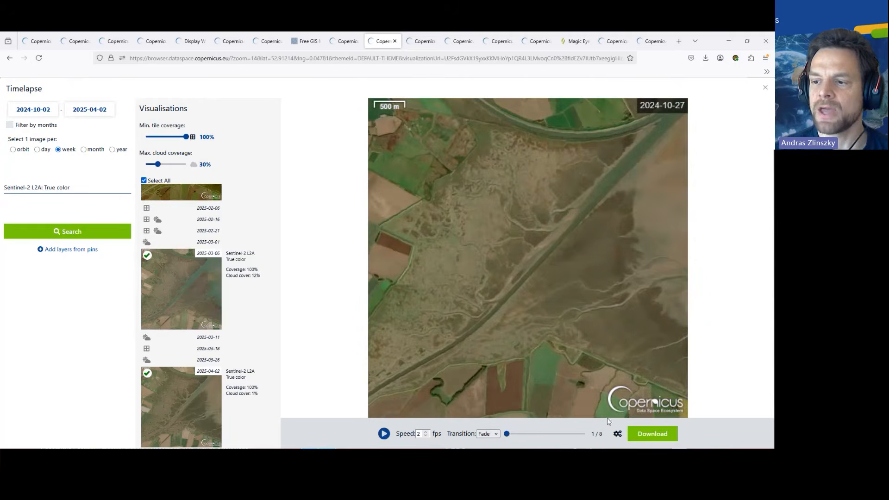
- Review the timelapse output settings, trying Delay last frame and viewing the format options, and close them without applying
click(618, 433)
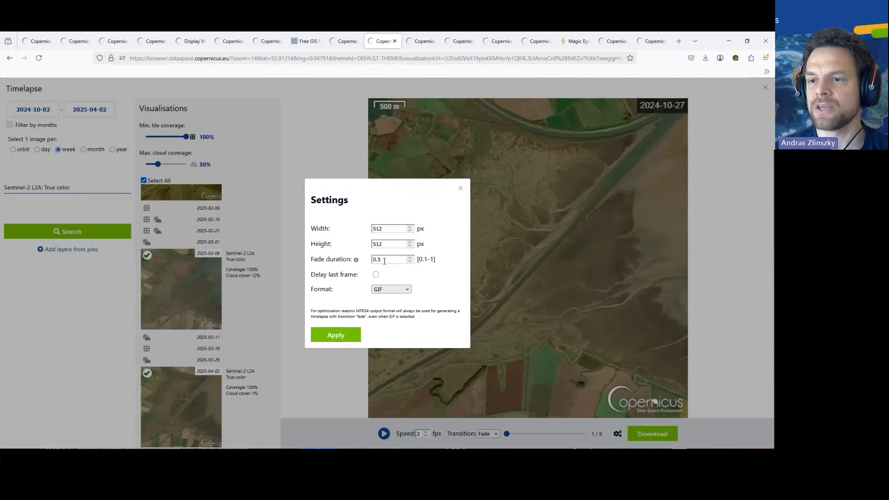
click(375, 275)
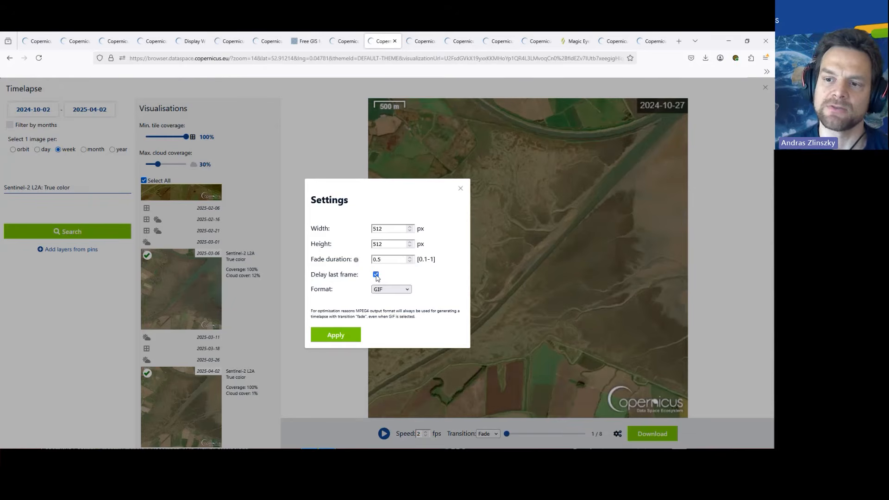
click(392, 290)
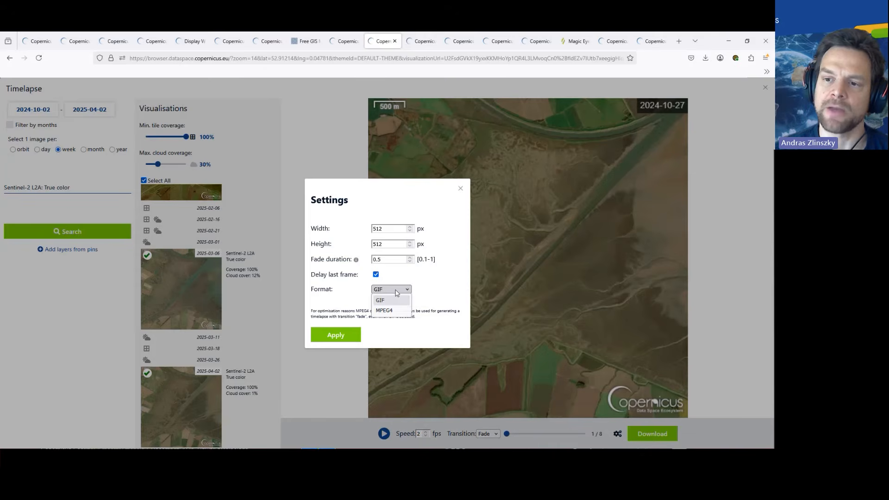
click(427, 292)
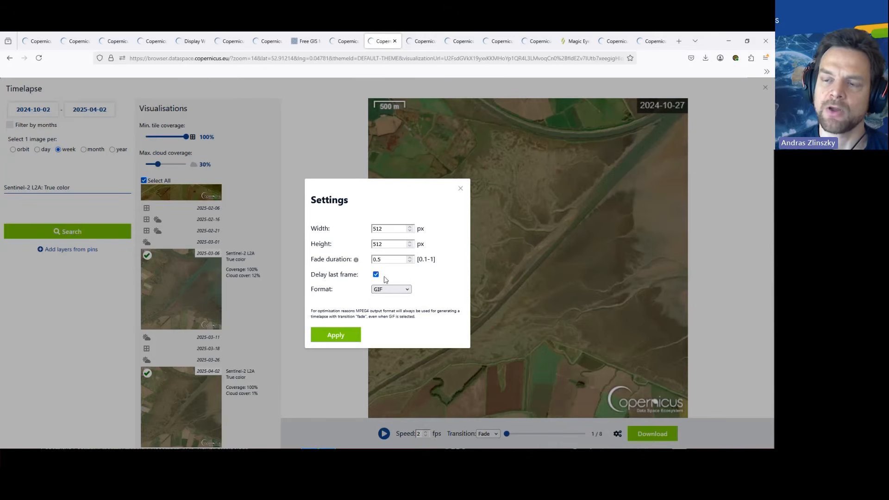
click(460, 189)
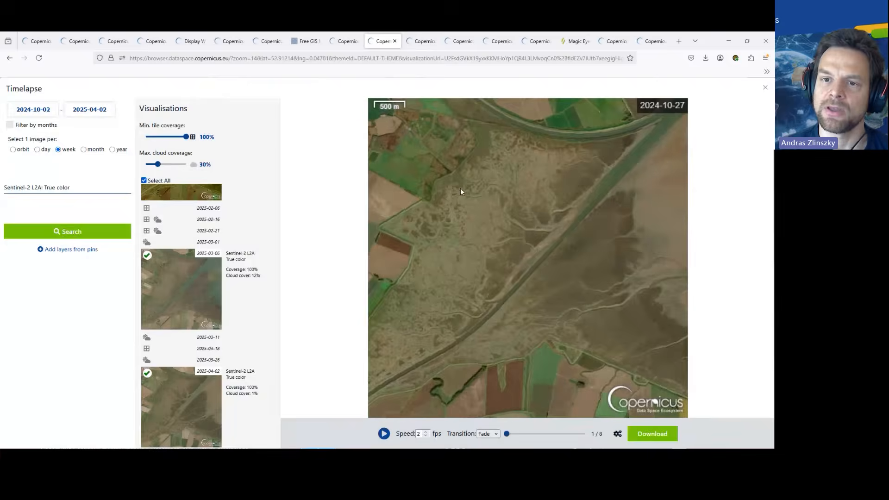
- Change the timelapse start date to 2022-10-03
click(33, 110)
click(93, 134)
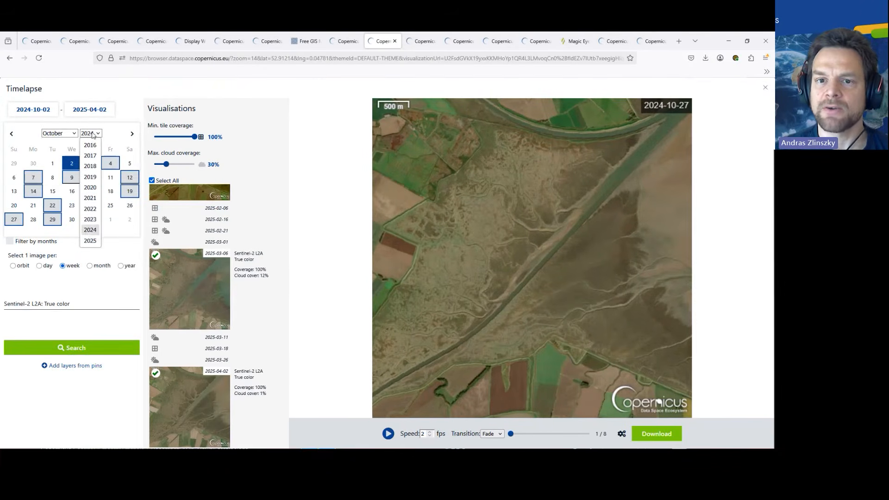
click(91, 213)
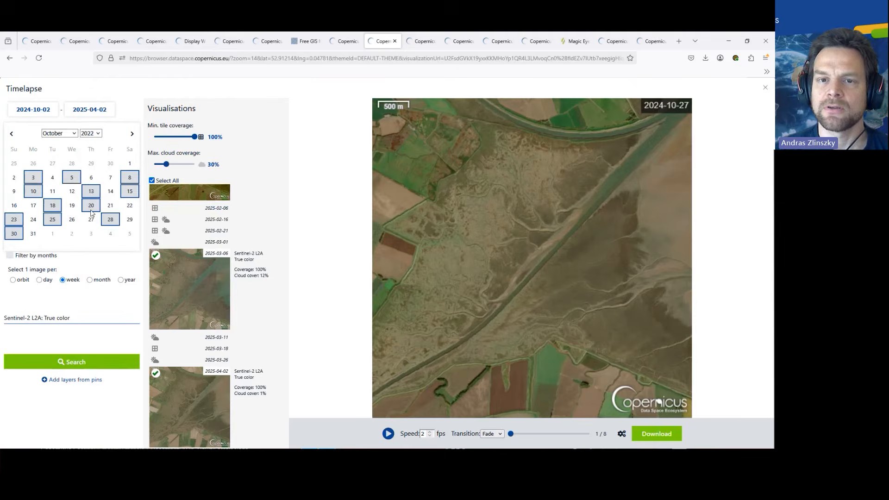
click(34, 178)
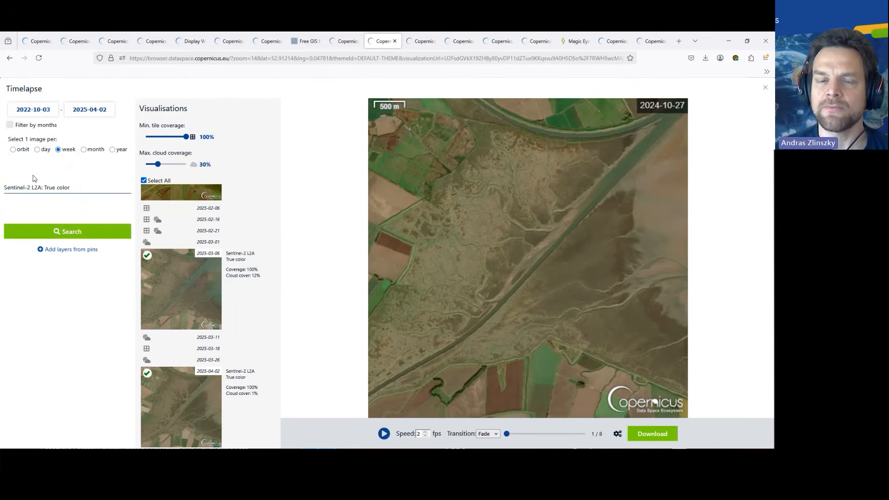
- Filter the timelapse to January, February, October, November and December, select one image per month, and run the search
click(9, 125)
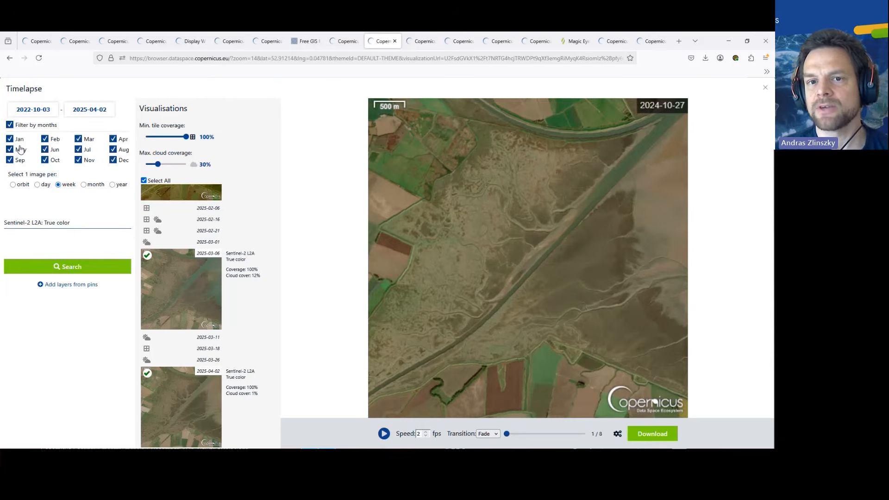
click(112, 150)
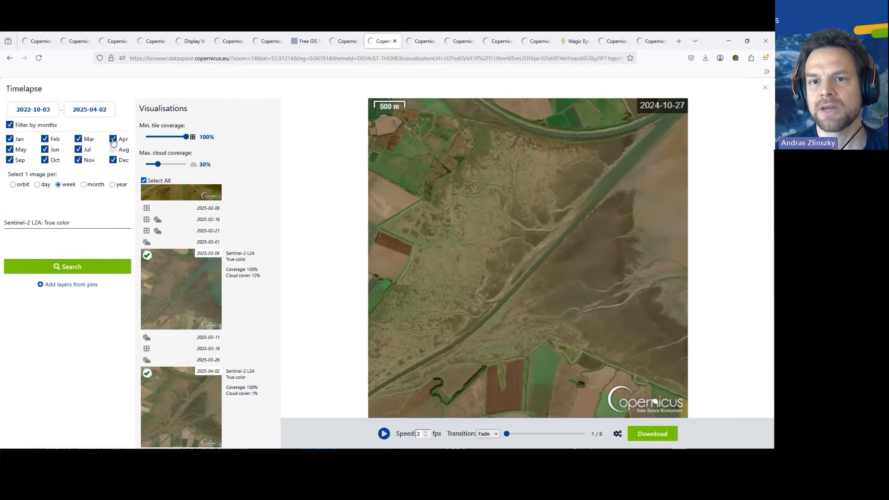
click(113, 140)
click(78, 150)
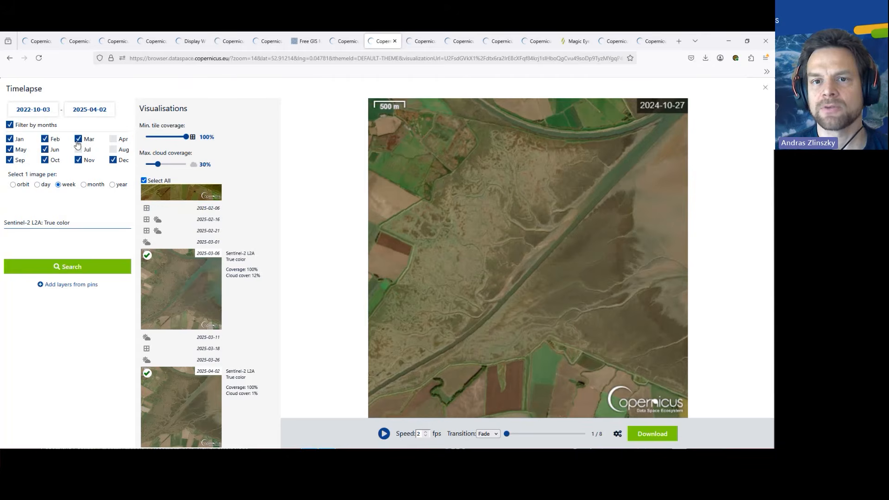
click(78, 140)
click(44, 149)
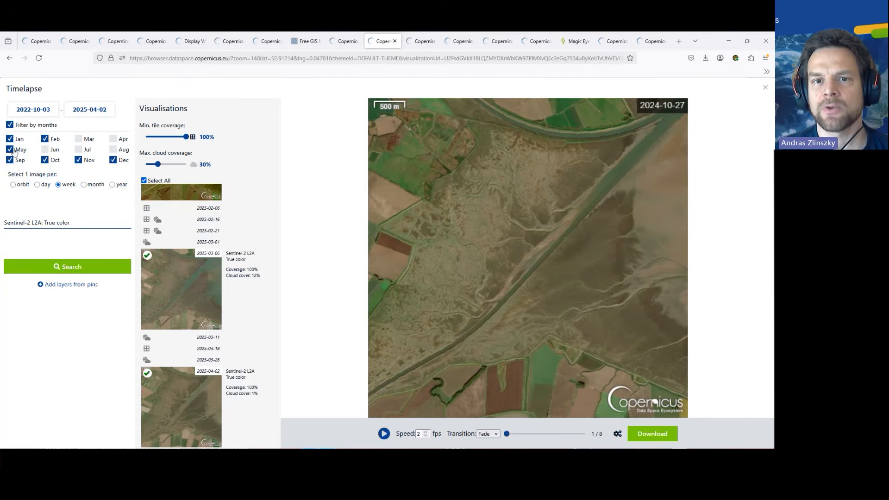
click(9, 150)
click(10, 160)
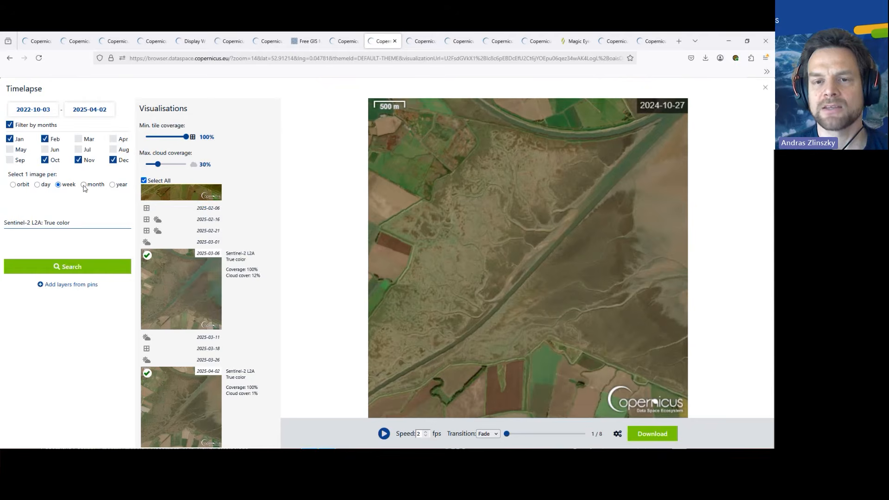
click(84, 185)
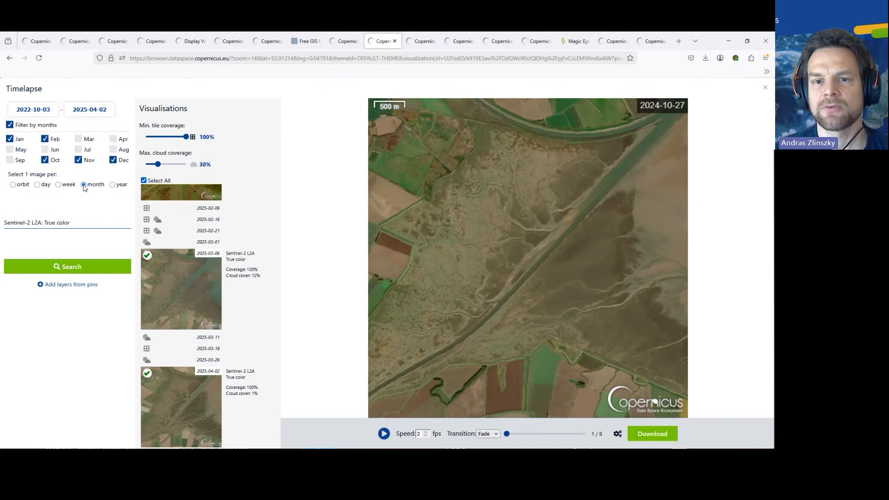
click(78, 267)
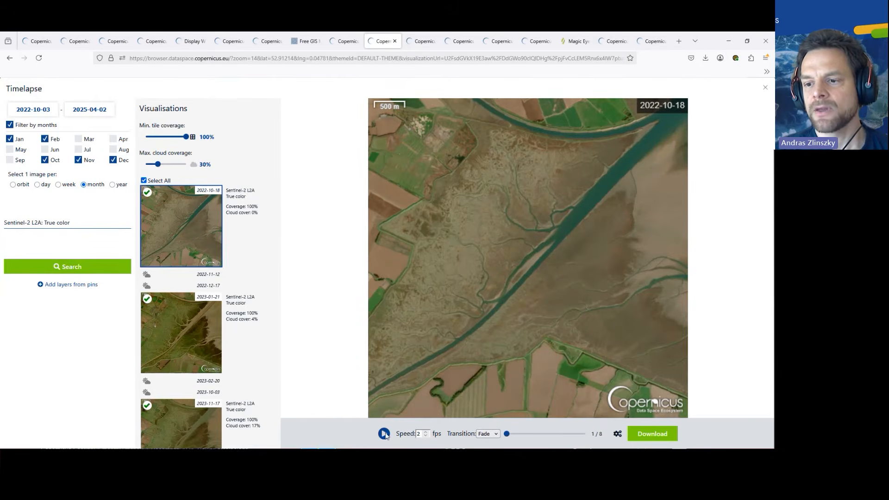
- Set the timelapse speed to 1 fps, play it, and pause on the 2023-01-21 image
click(426, 435)
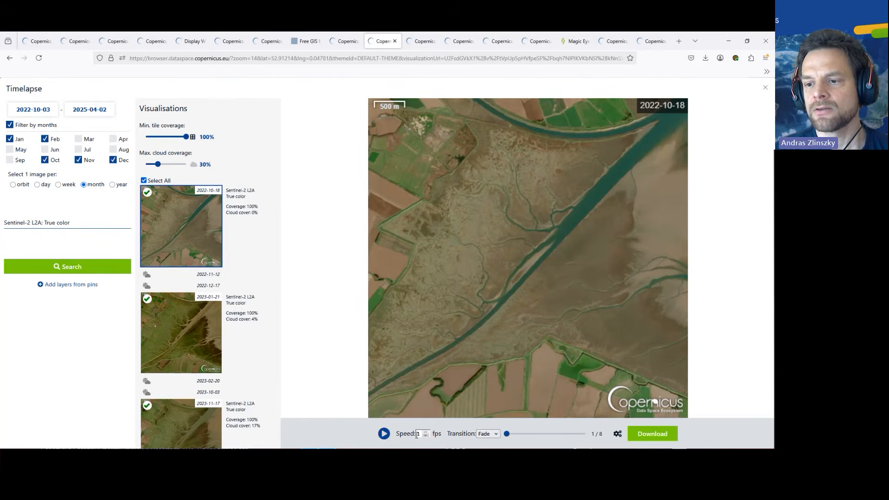
click(384, 433)
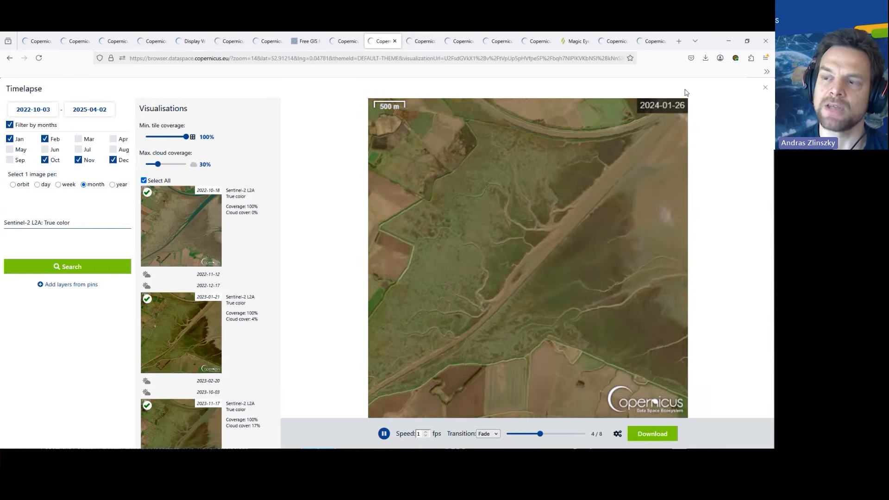
click(383, 433)
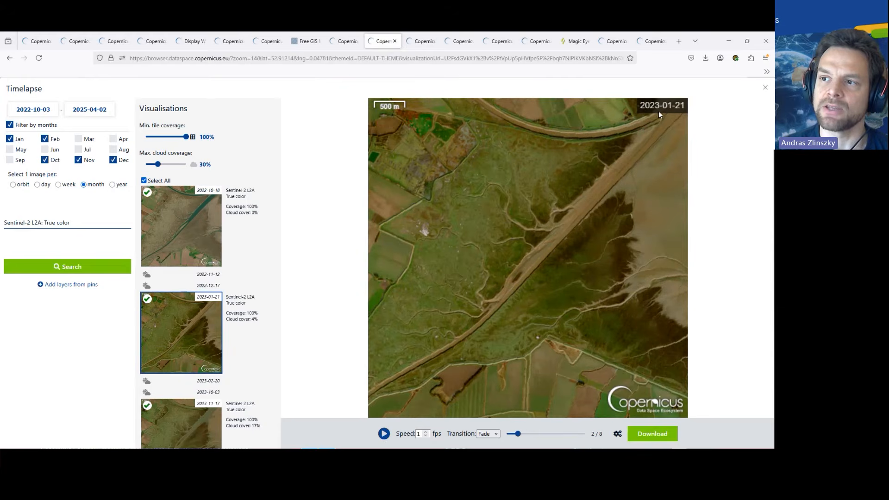
- Close the timelapse window, load the 2023-01-21 True color image on the map, and leave timelapse mode
click(765, 88)
click(42, 138)
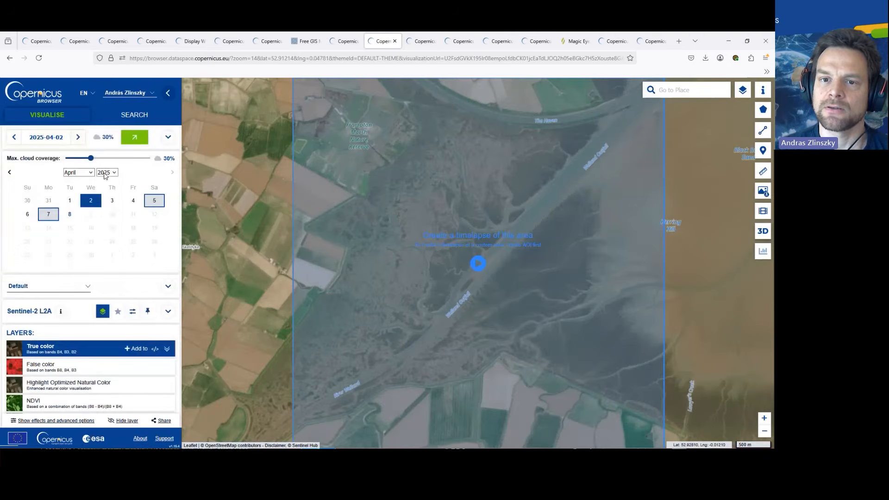
click(105, 173)
click(108, 260)
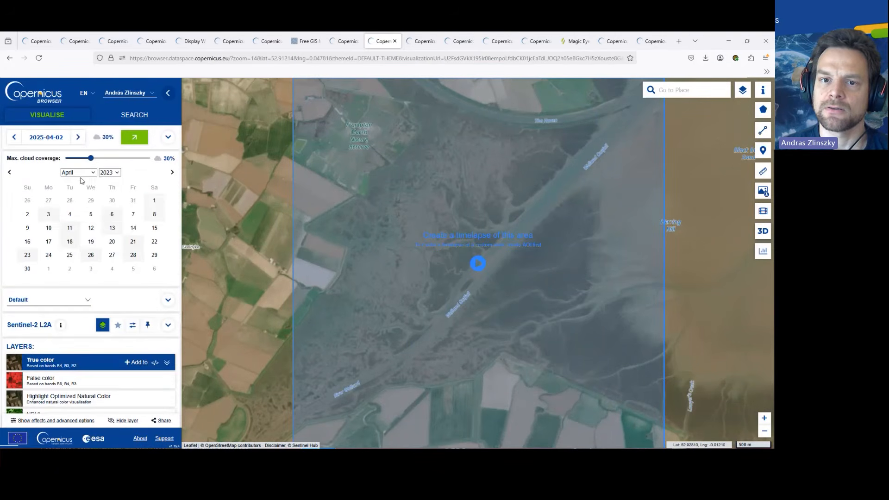
click(82, 174)
click(84, 185)
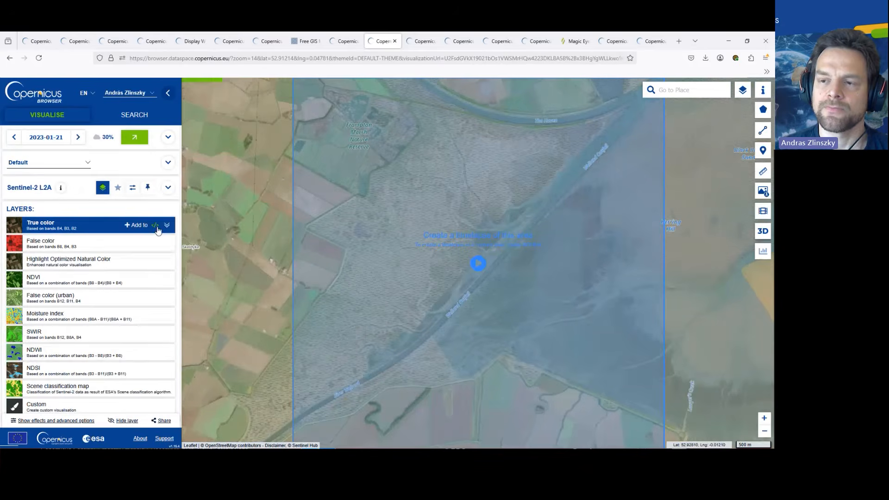
click(154, 227)
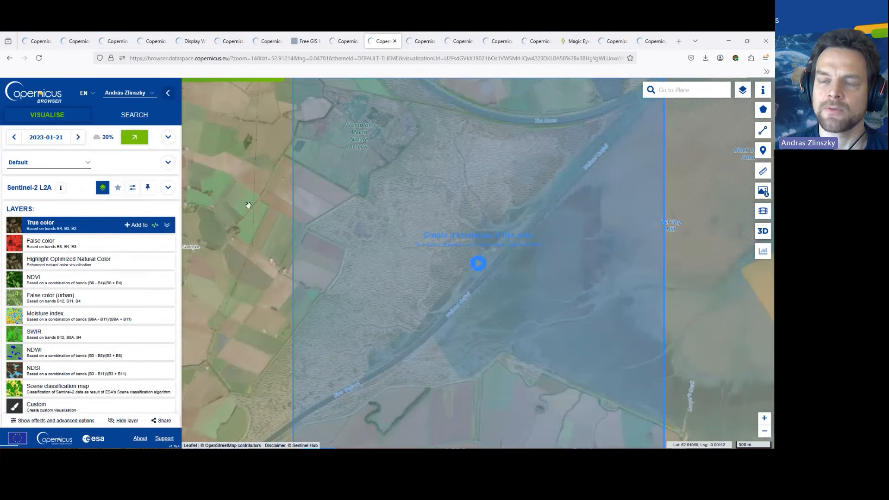
click(762, 217)
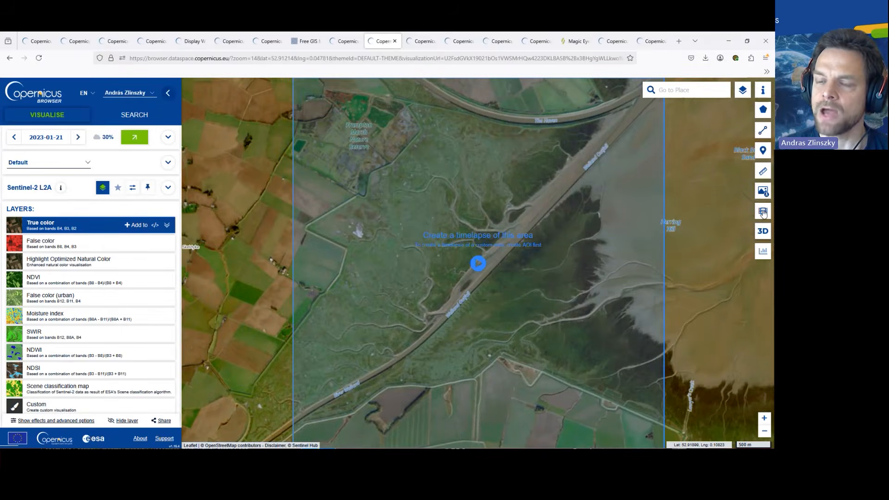
click(763, 212)
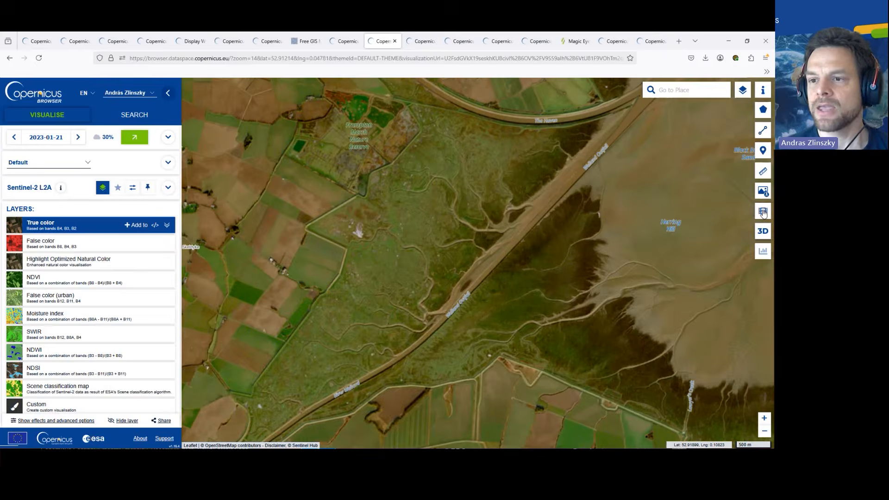
- Switch to the browser tab with the 2024-06-11 Sentinel-2 L1C mountain scene and hide the side panel
key(ctrl+Tab)
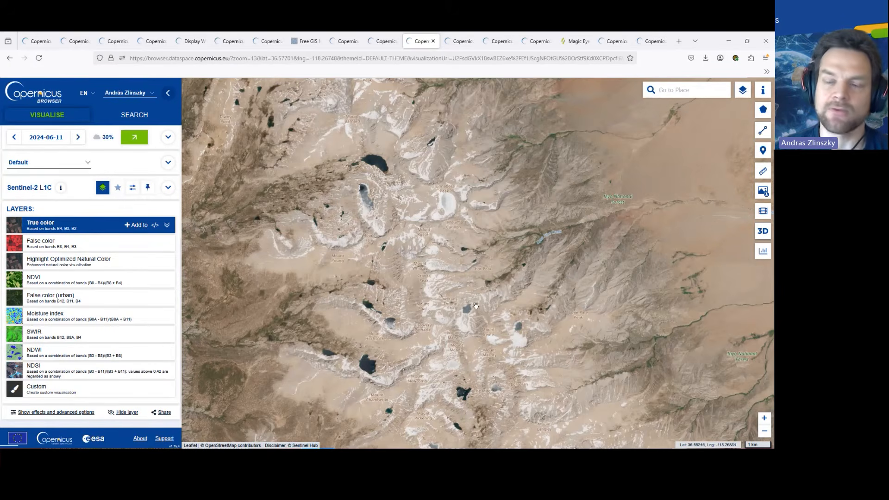
drag(439, 279, 393, 279)
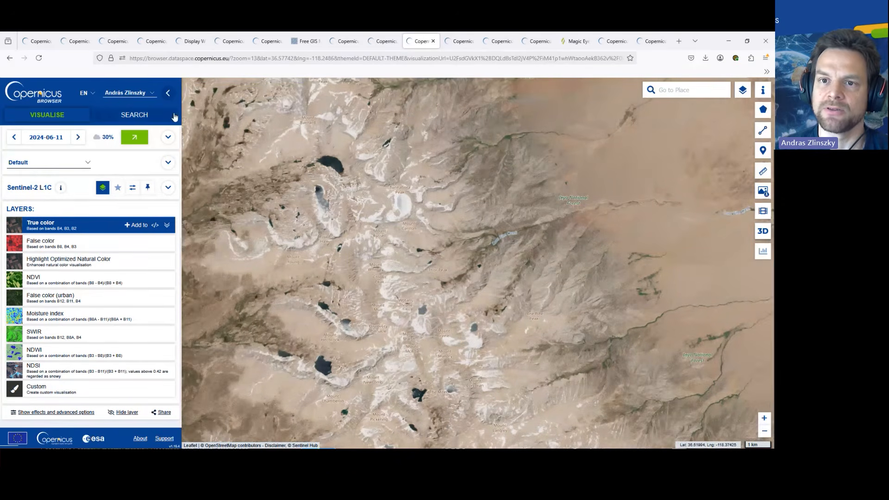
click(169, 95)
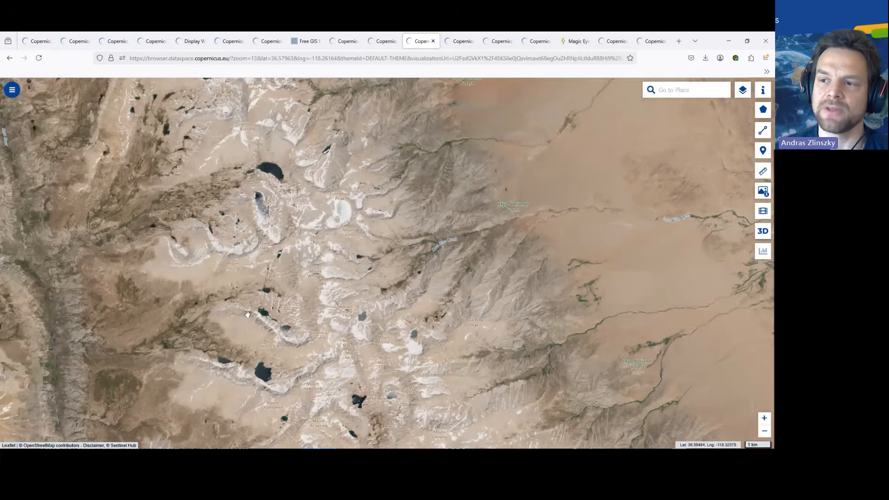
drag(292, 344, 313, 329)
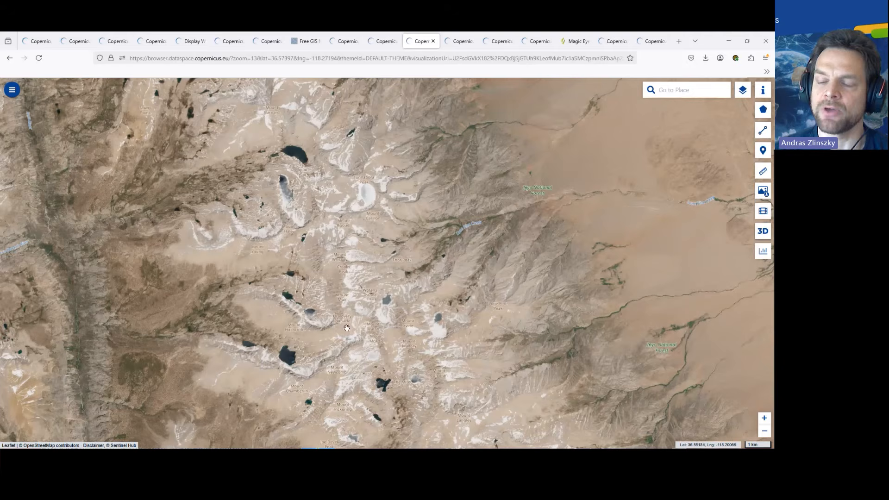
- Open the mountain scene in 3D and tilt it to examine the slopes above the desert plain
click(762, 231)
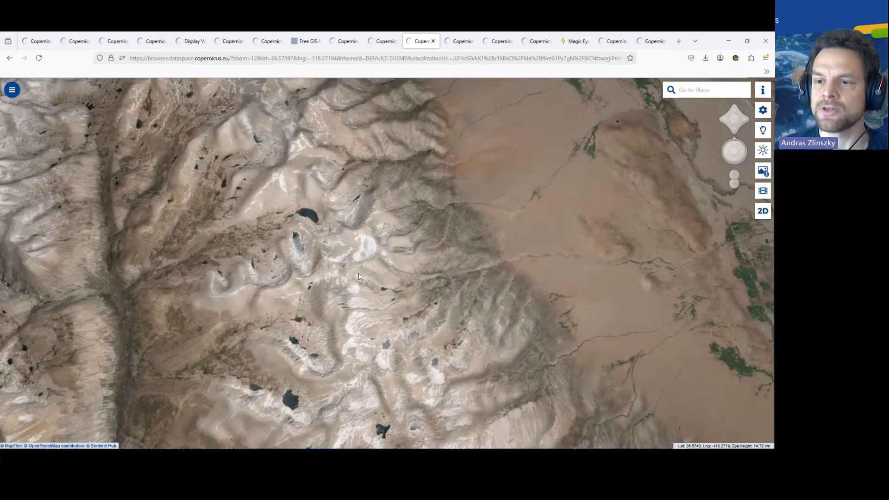
drag(359, 304, 188, 331)
drag(418, 410, 449, 309)
drag(463, 362, 423, 292)
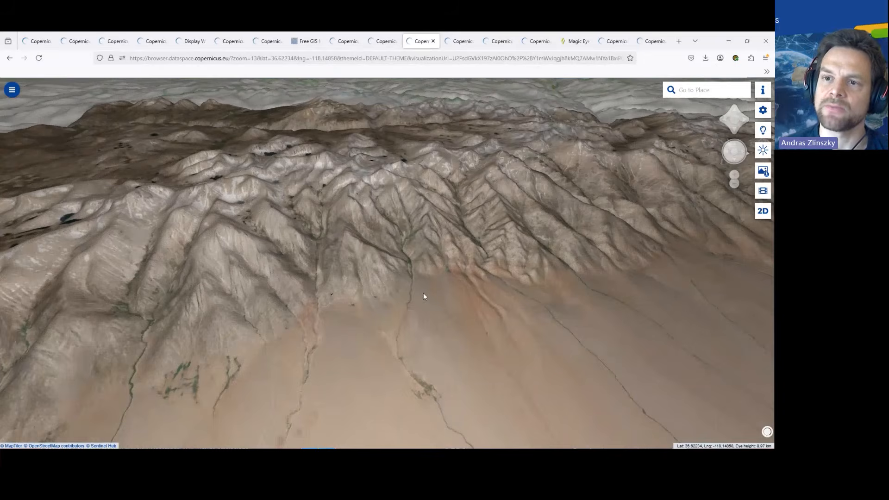
- Return to the 2D map and show a wider area covering the whole mountain range and the neighbouring valley
click(761, 212)
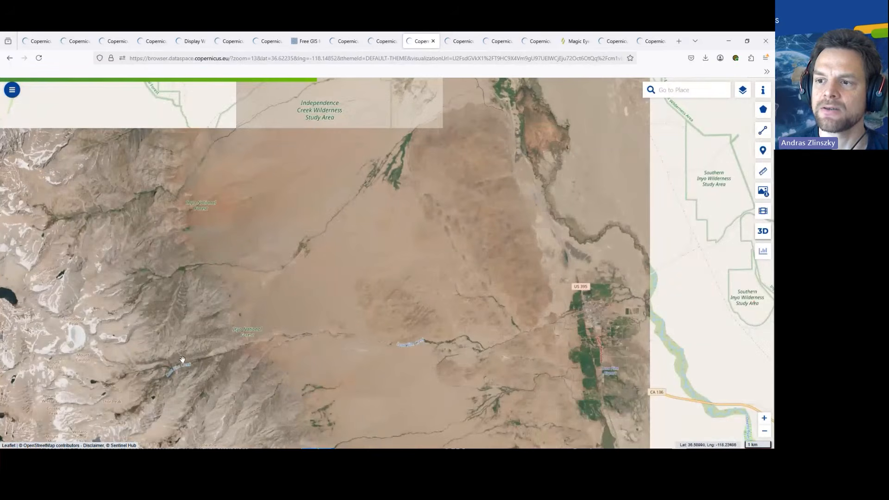
drag(182, 360, 338, 308)
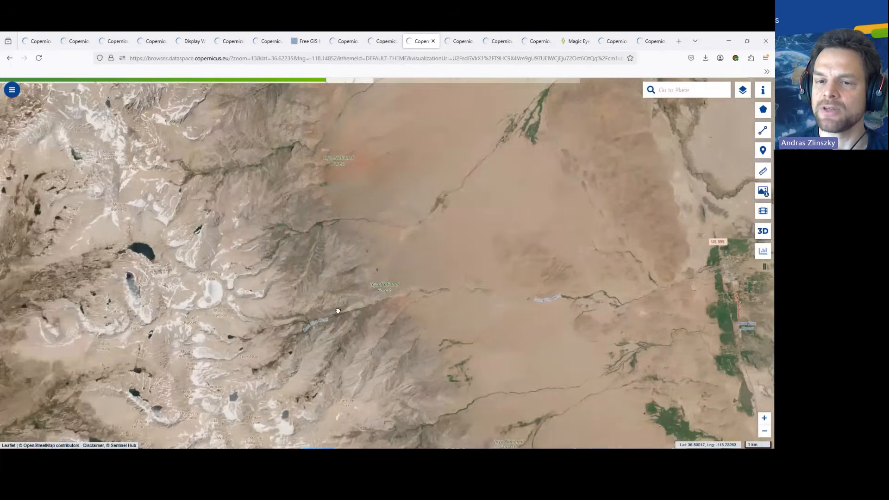
scroll(394, 301, down, 2)
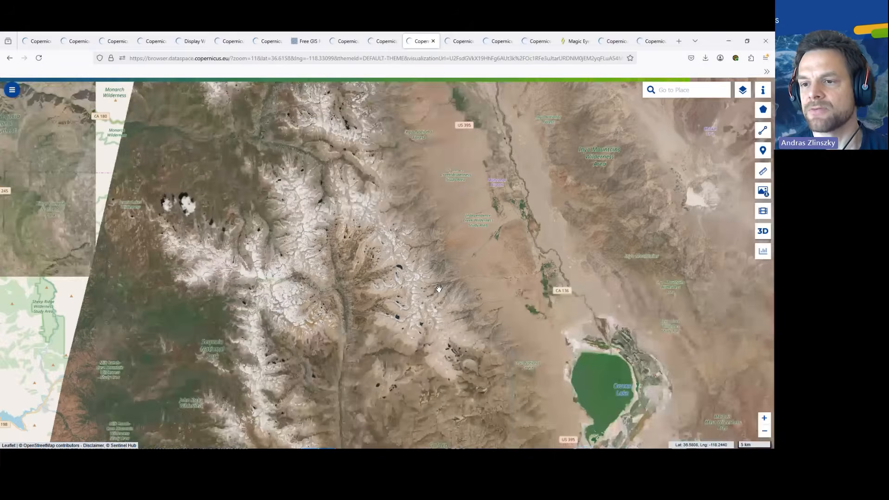
- Reopen the 3D view for the wider area and examine the mountain front from a low oblique angle
click(764, 232)
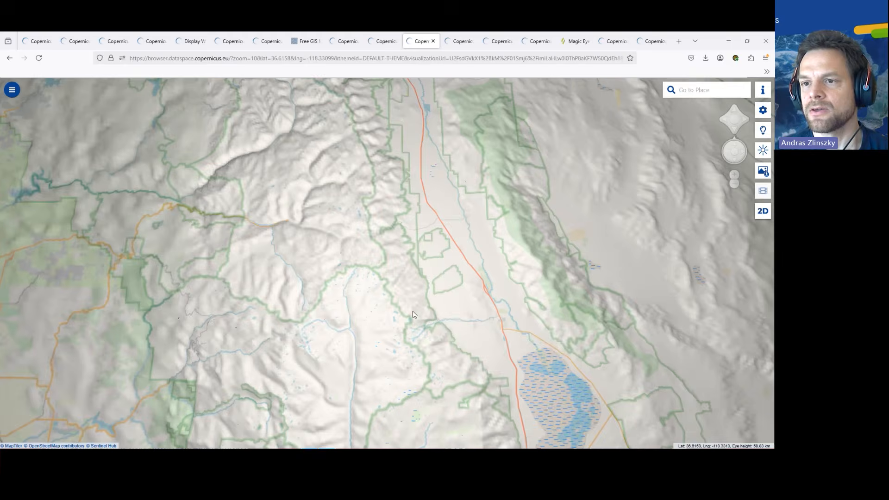
scroll(413, 314, up, 5)
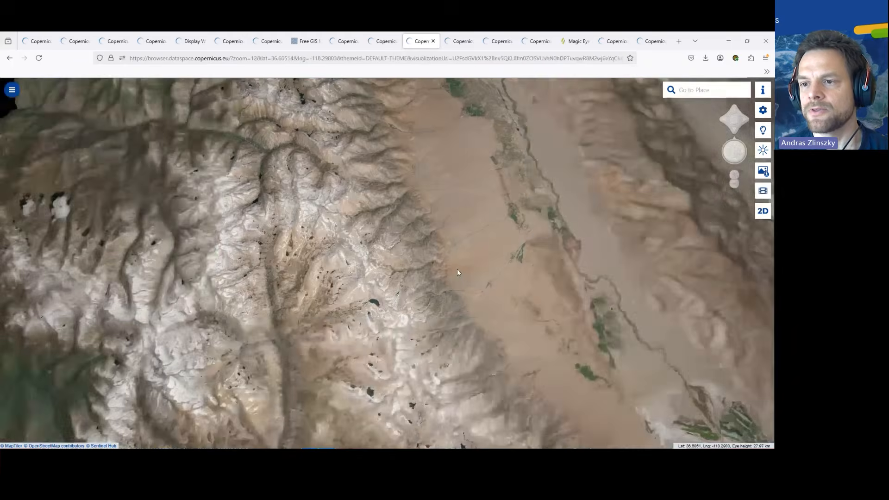
drag(457, 268, 379, 288)
scroll(379, 288, up, 5)
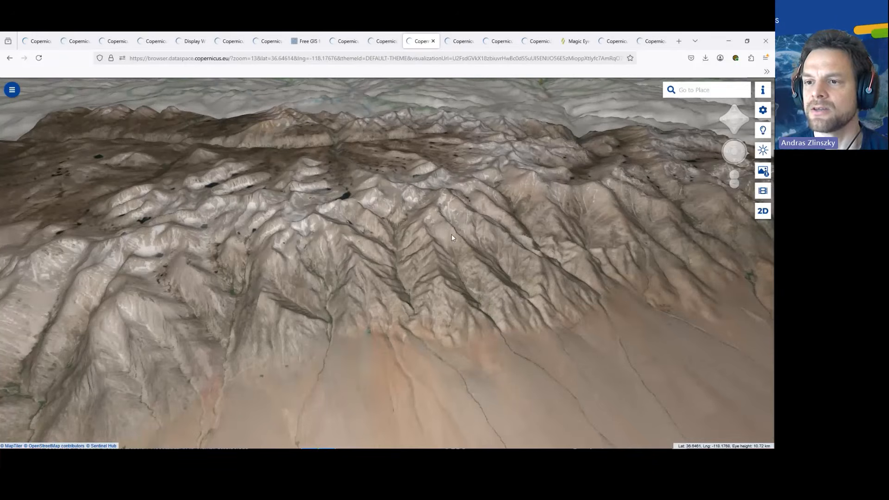
drag(451, 235, 422, 249)
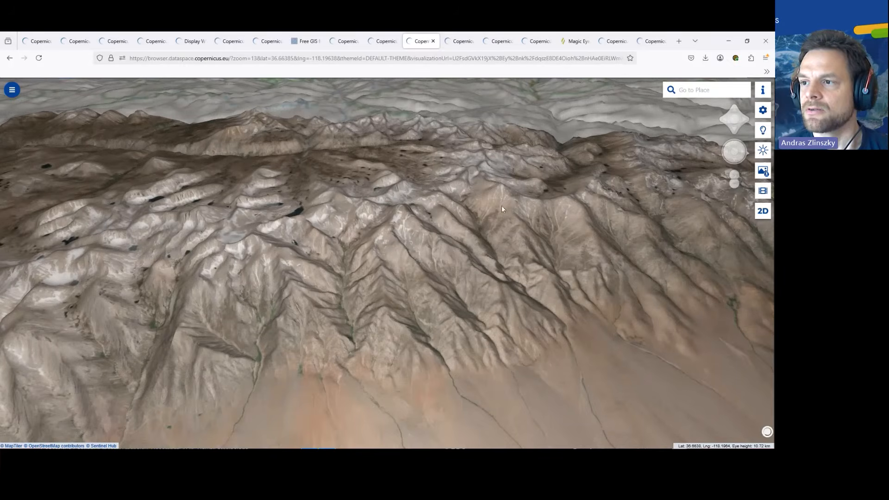
- Try the 3D navigation controls by zooming out and back in, and rotating and tilting the mountain view
click(734, 182)
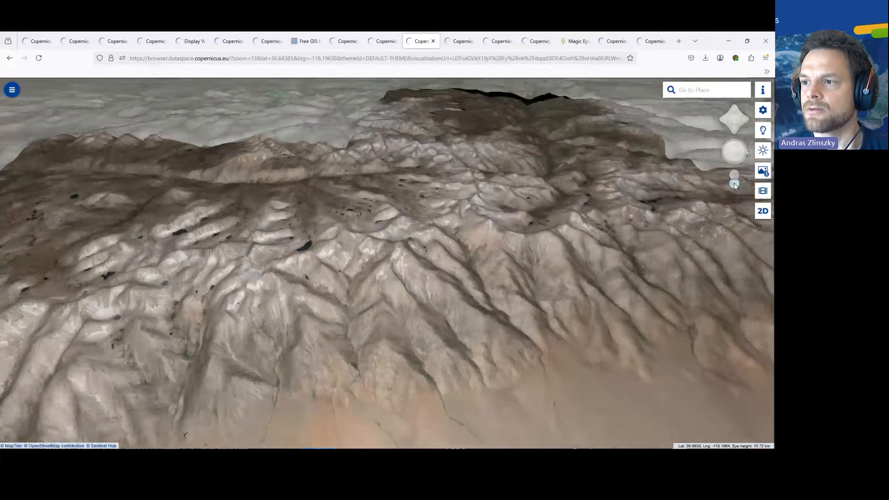
click(734, 176)
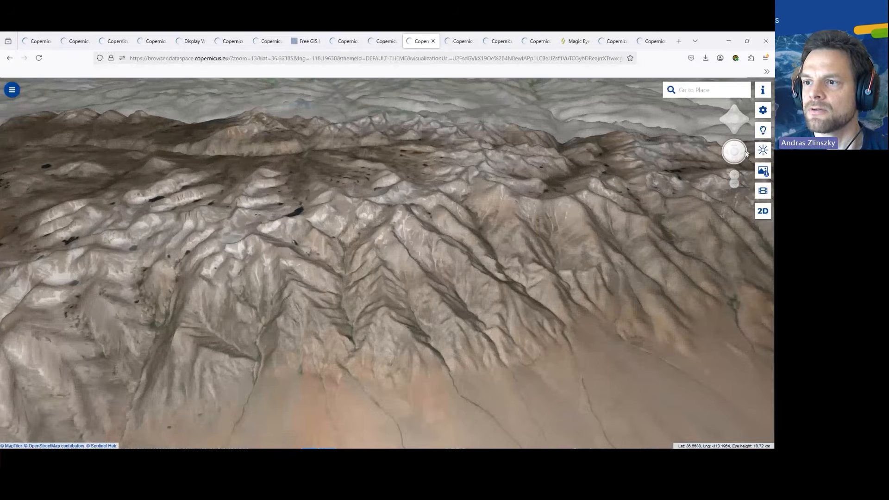
click(743, 152)
click(743, 153)
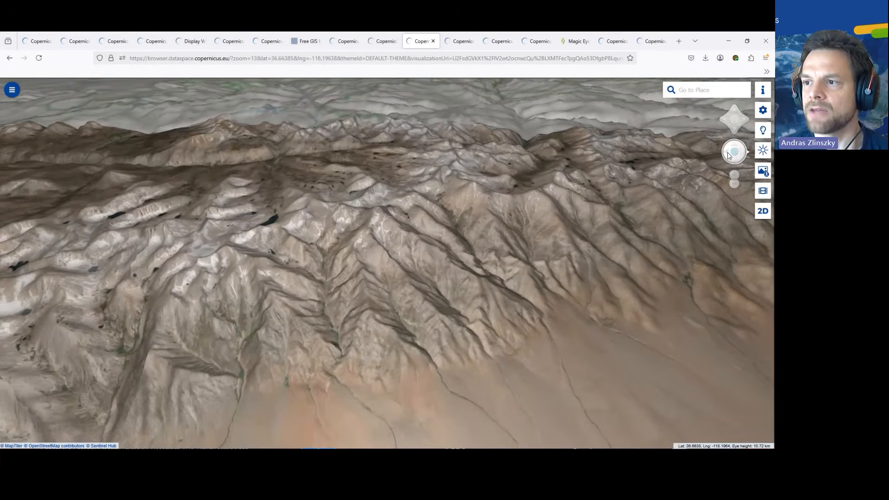
click(734, 147)
click(733, 147)
click(734, 161)
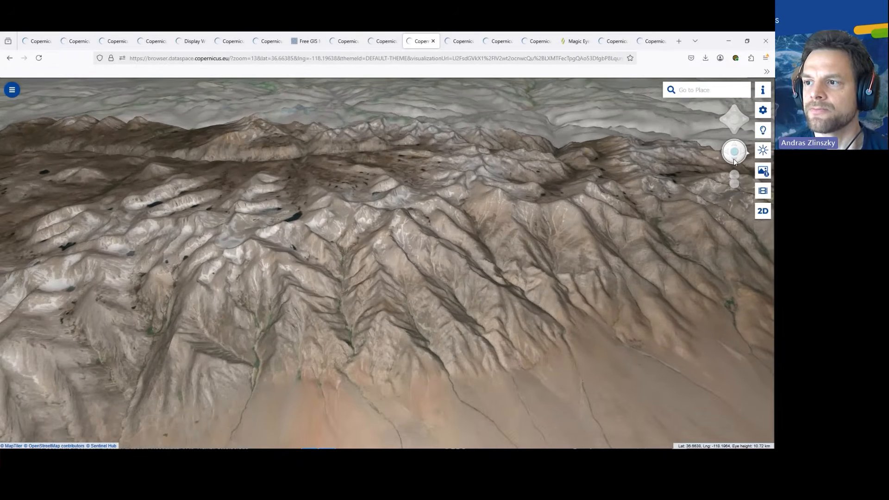
click(734, 162)
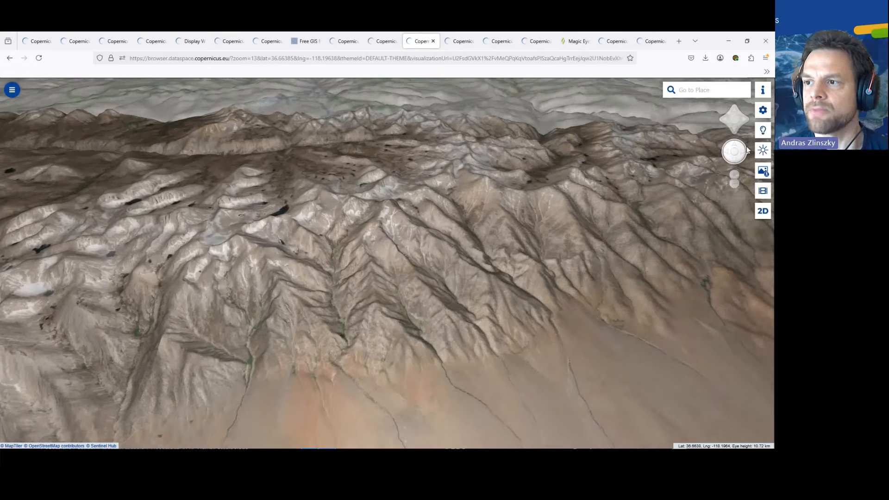
click(749, 153)
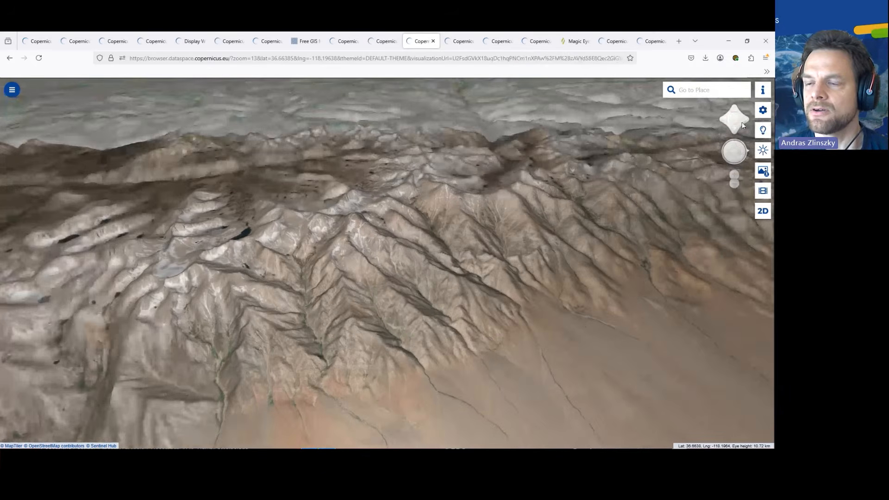
- Rotate the 3D mountain scene both ways, shift it along the range and tilt it towards the horizon and sky
click(746, 119)
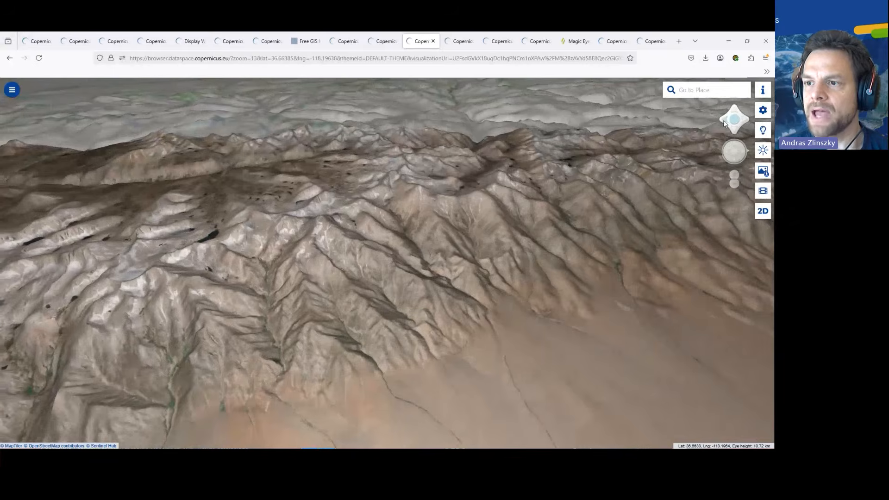
click(723, 120)
drag(360, 260, 387, 250)
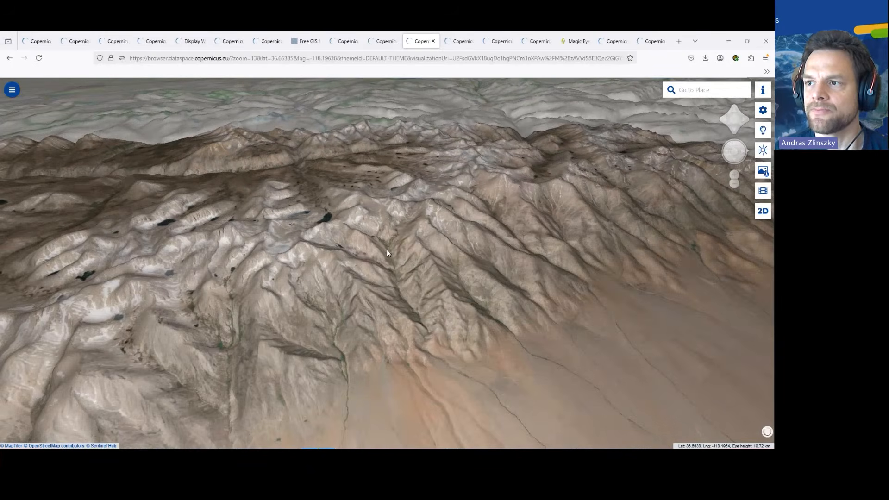
click(761, 111)
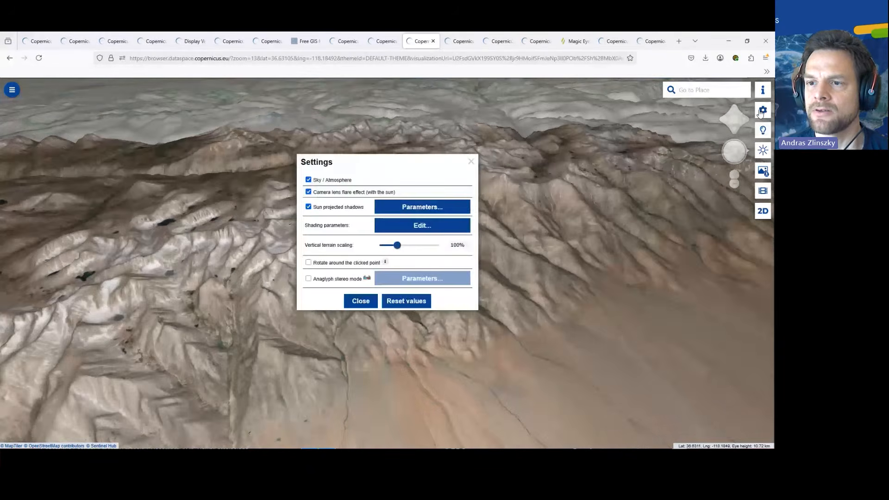
click(468, 159)
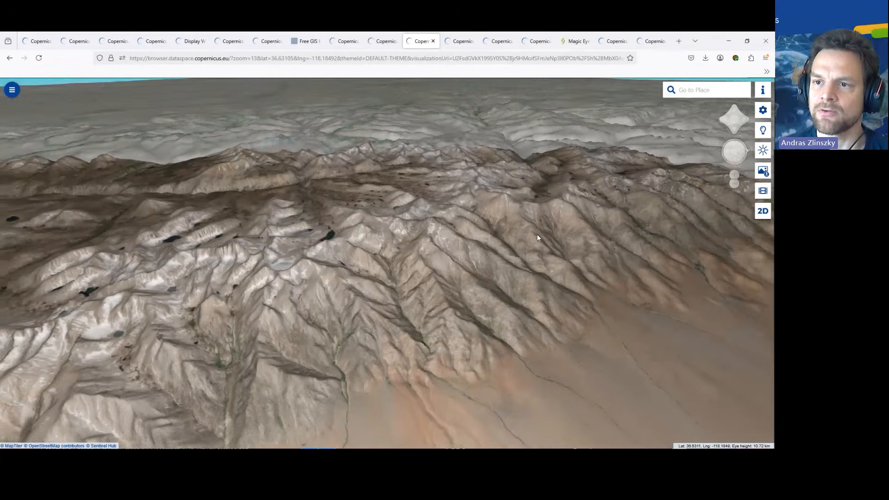
drag(537, 235, 561, 287)
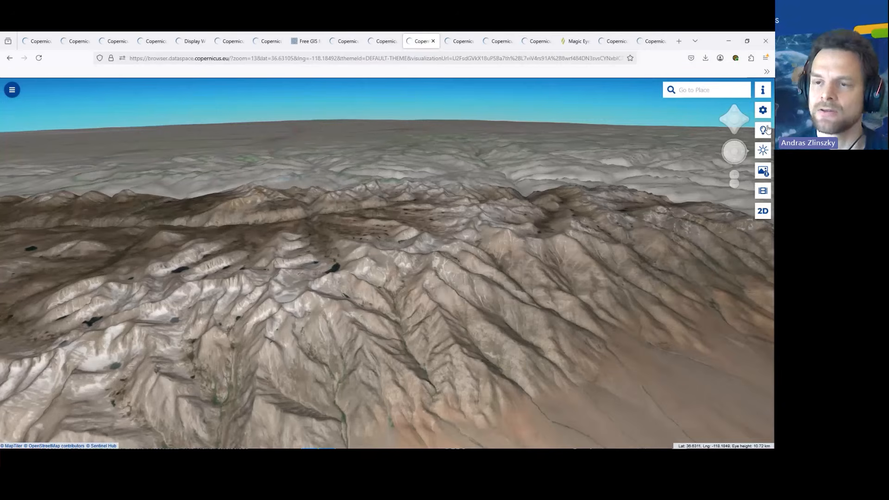
- Turn off the camera lens flare effect and the sky/atmosphere in the 3D settings
click(763, 111)
click(309, 223)
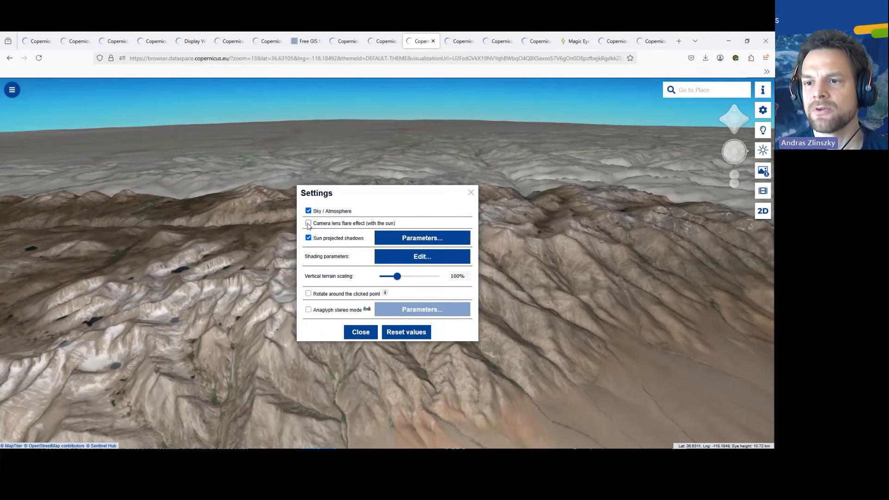
click(308, 212)
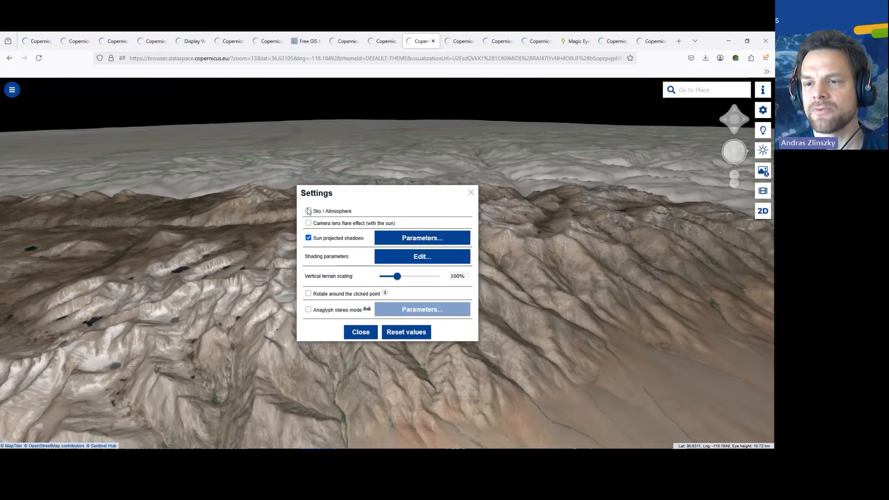
- Set the sun shadow visibility to 79% and the shadow rendering distance to 177%, and review the shading parameters
click(427, 238)
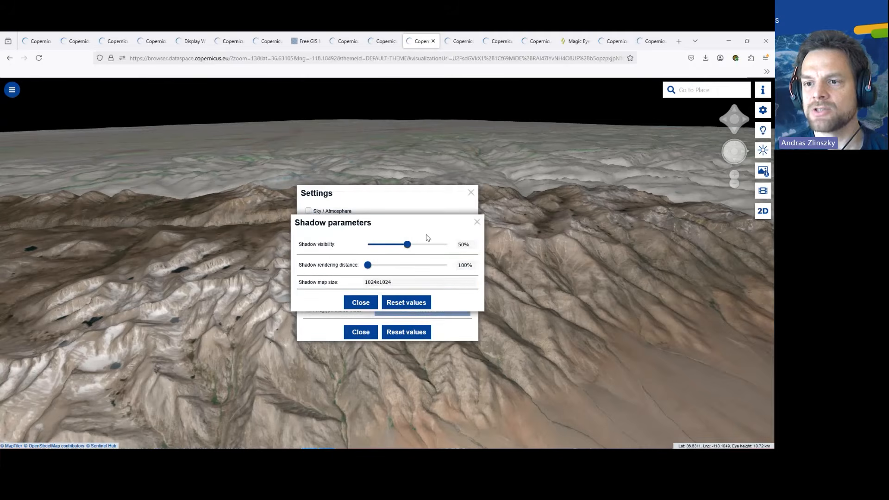
drag(407, 244, 430, 244)
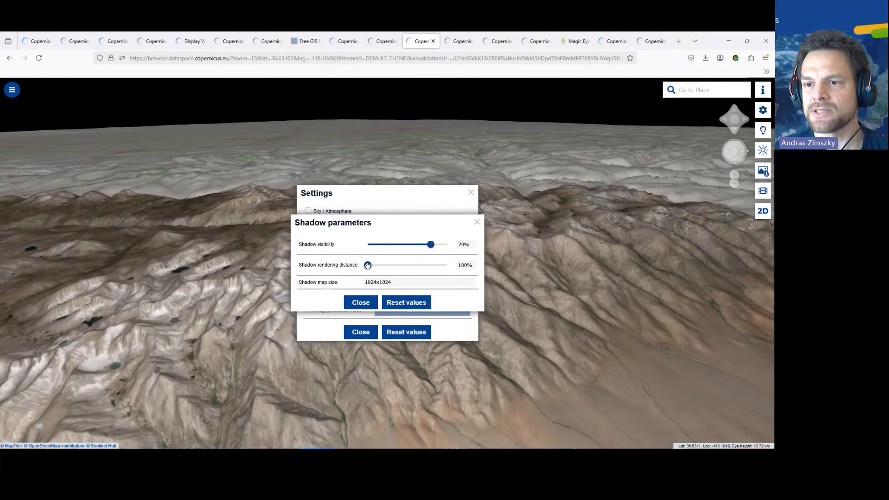
drag(367, 265, 383, 266)
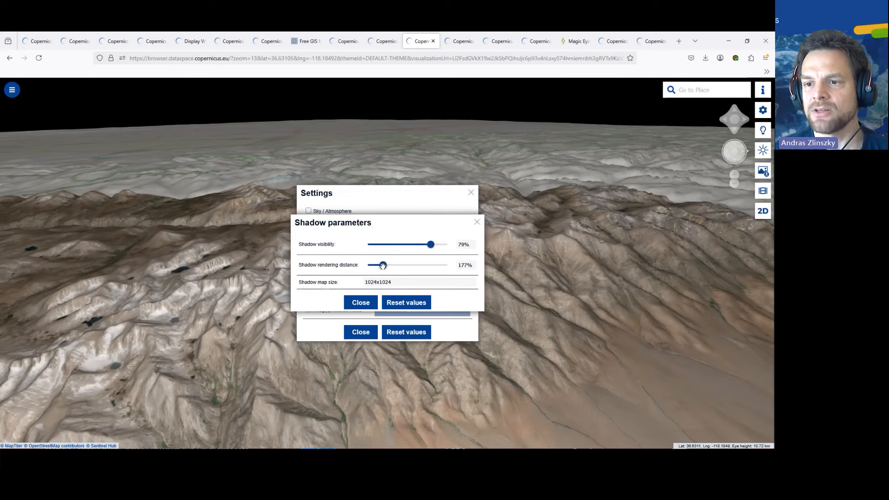
click(360, 303)
click(418, 262)
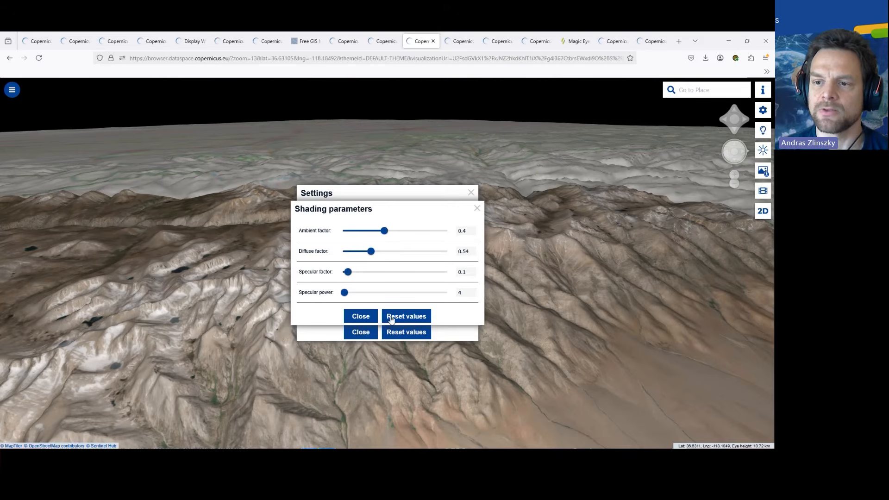
click(361, 317)
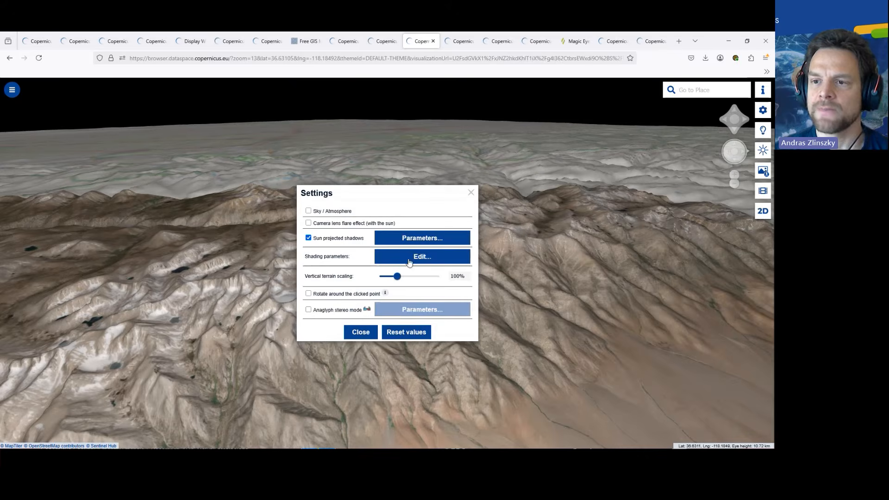
- Move the settings dialog off the mountains and try a vertical terrain scaling of 57%
drag(403, 198, 573, 172)
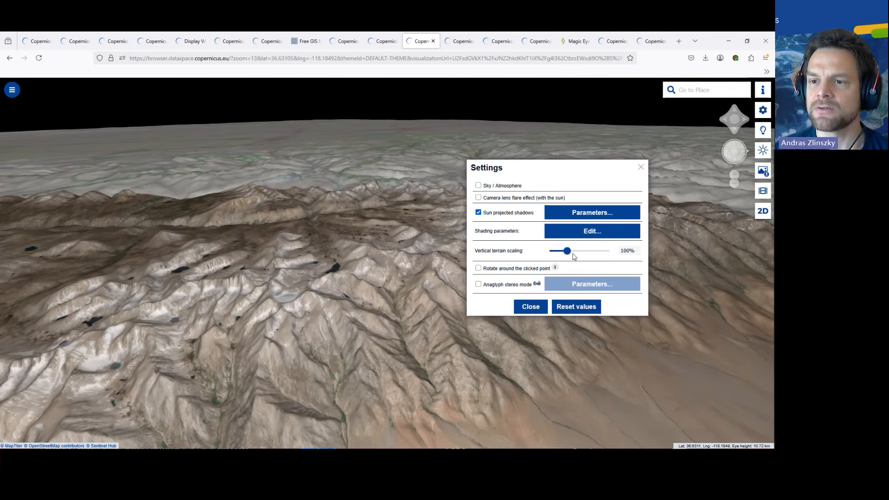
drag(567, 251, 562, 256)
drag(374, 317, 324, 304)
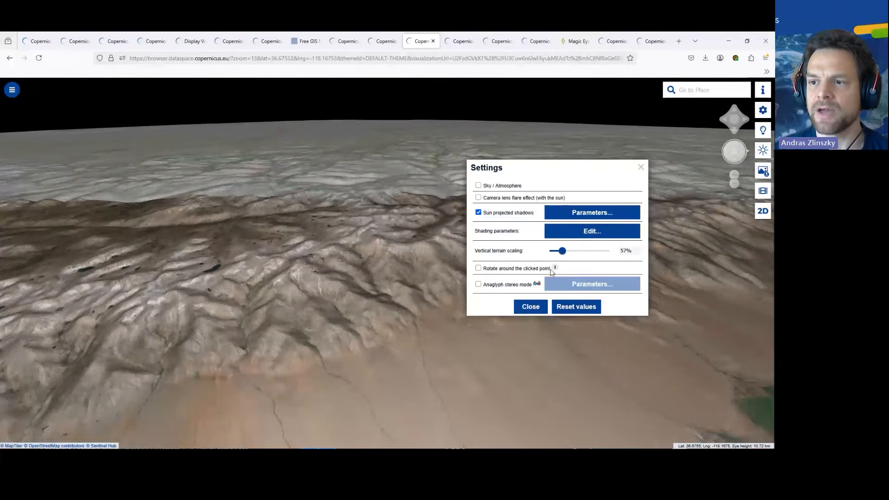
- Set the vertical terrain scaling to 104% and try rotating the scene around the clicked point
drag(564, 251, 567, 251)
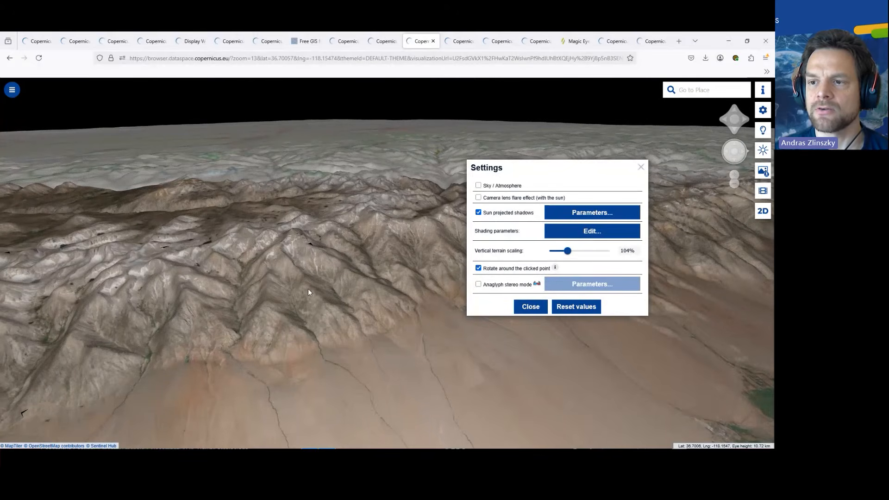
drag(273, 289, 301, 289)
drag(355, 296, 263, 300)
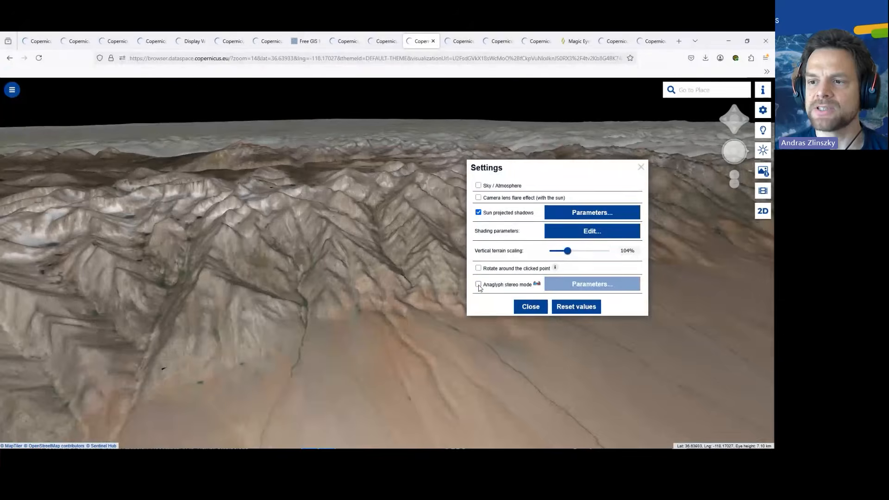
- Preview the mountains in anaglyph stereo mode, reset the 3D settings to their default values and close them
click(478, 284)
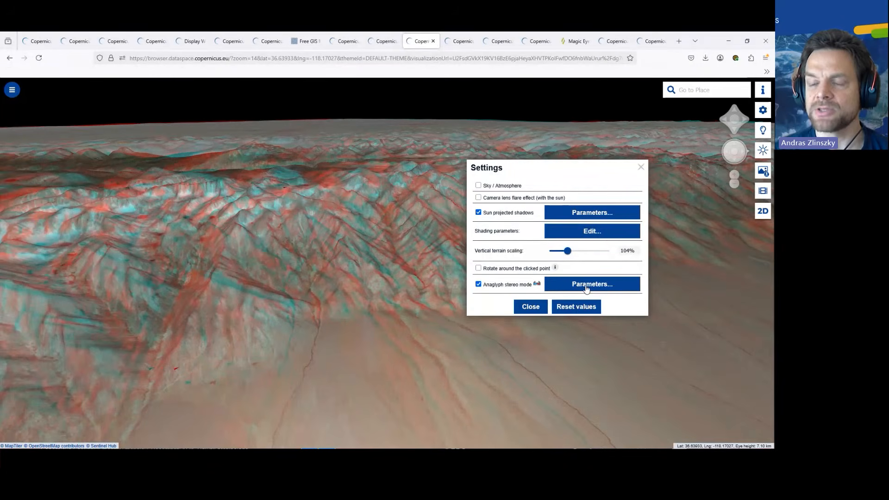
mouse_move(539, 289)
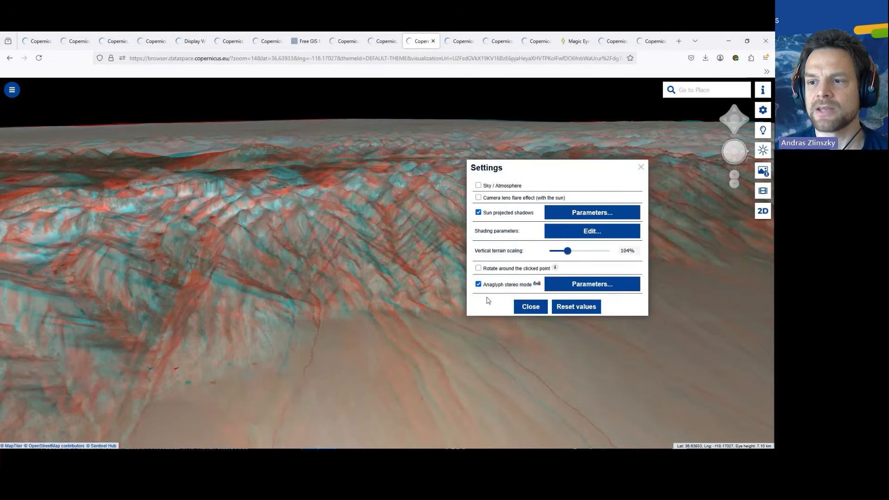
click(576, 306)
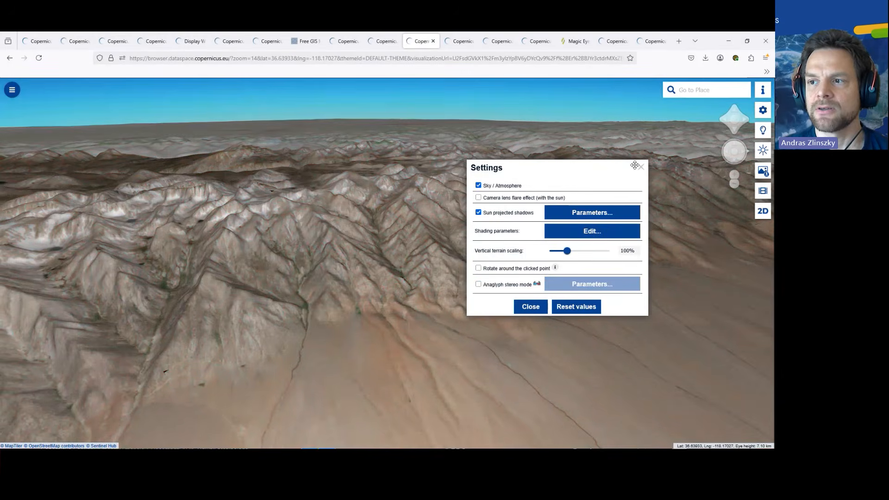
click(641, 166)
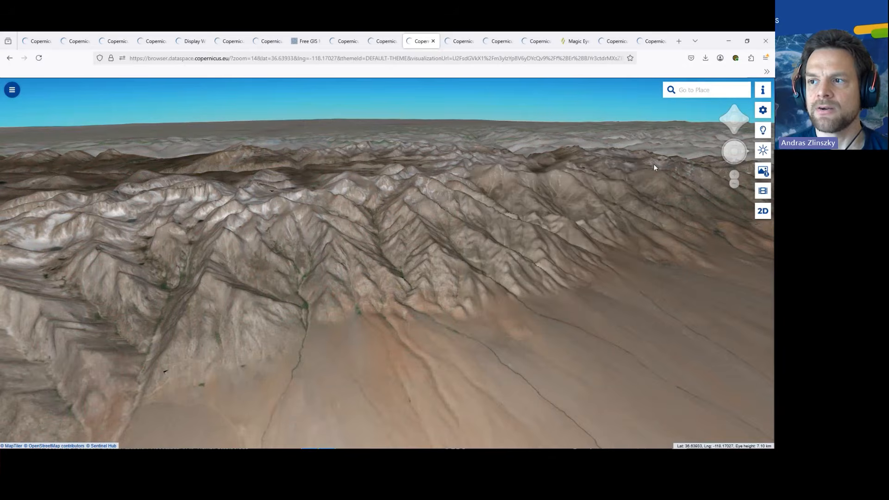
- Toggle the terrain shading off and on to compare the mountains with and without it
click(763, 131)
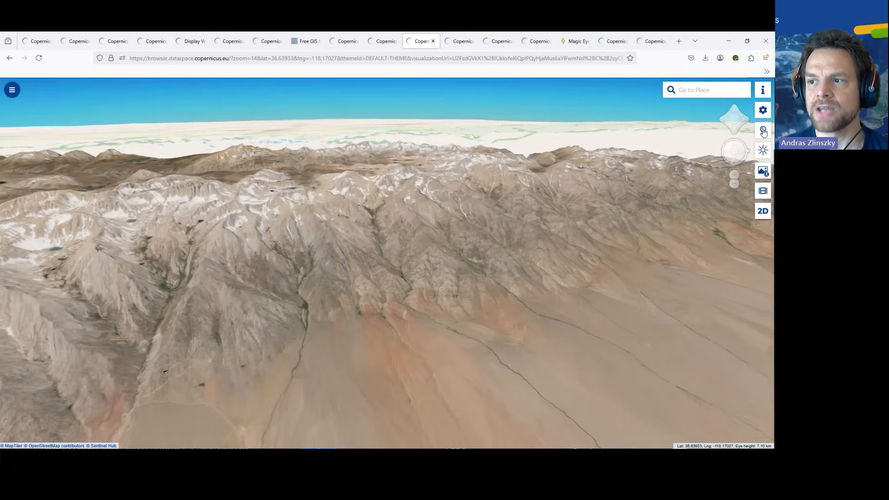
click(763, 131)
click(762, 131)
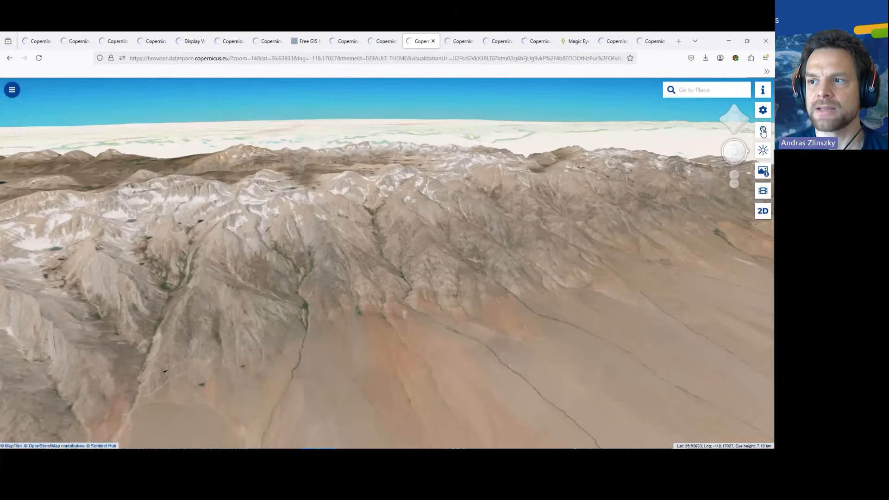
click(763, 131)
- Try the sun-time lighting for 2025-05-20, comparing the shadows at 16:19 and 14:20 UTC
click(761, 151)
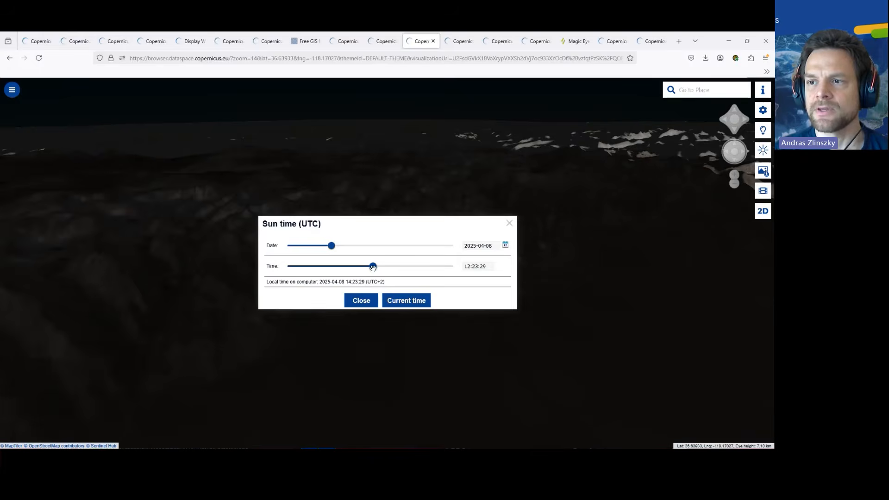
drag(373, 267, 400, 265)
drag(331, 245, 350, 245)
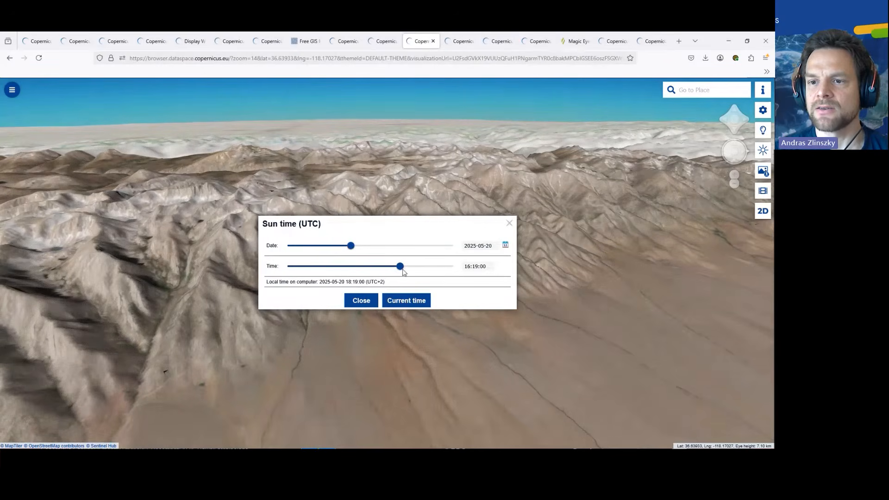
drag(394, 267, 403, 272)
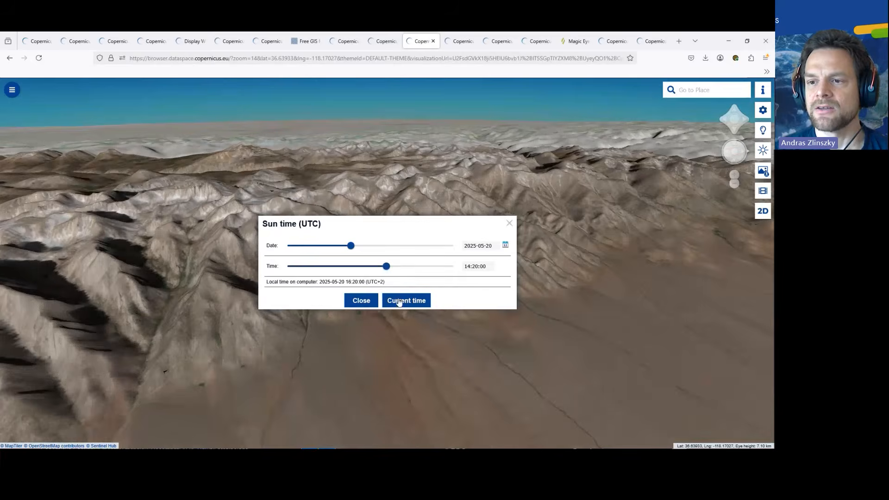
- Reset the sun time to the current time and turn the sun-time lighting off
click(399, 302)
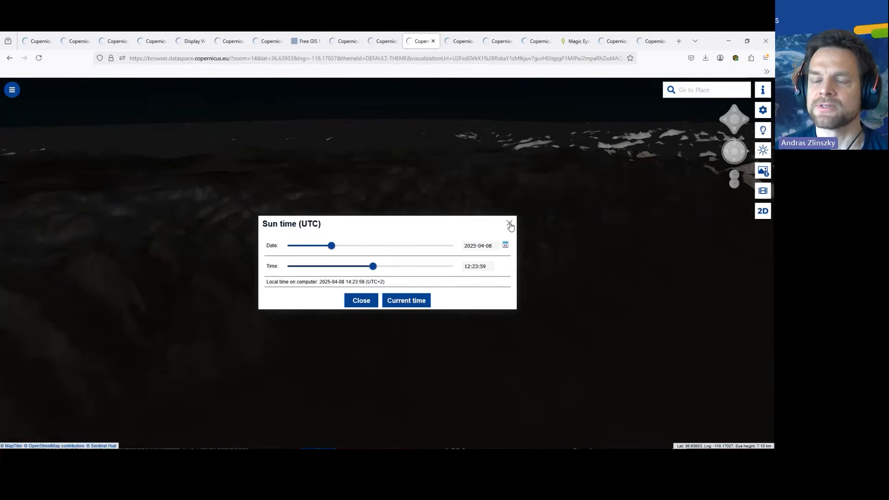
click(510, 224)
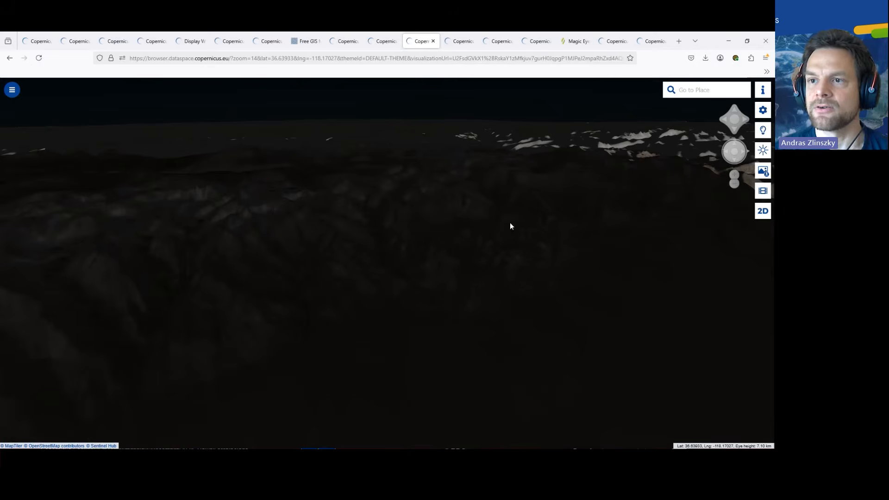
click(762, 150)
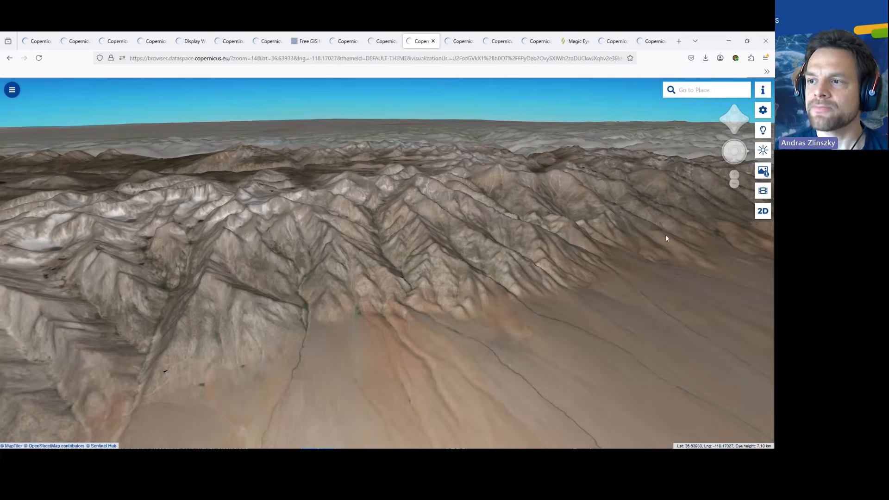
- Examine the 3D image download options, including captions, image size and format, without downloading anything
click(760, 172)
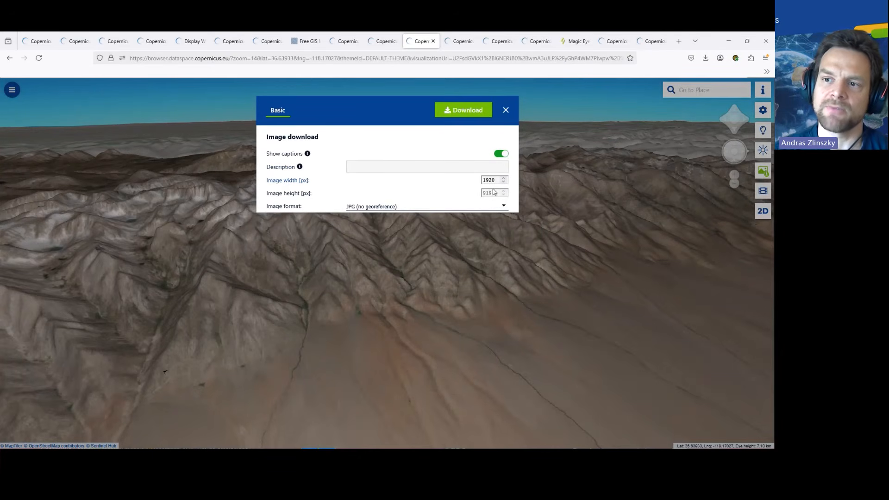
click(407, 207)
click(411, 208)
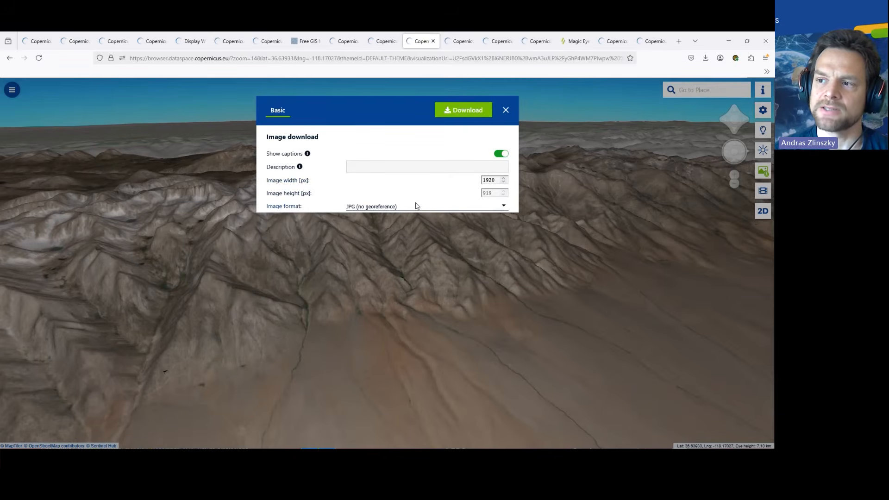
click(505, 111)
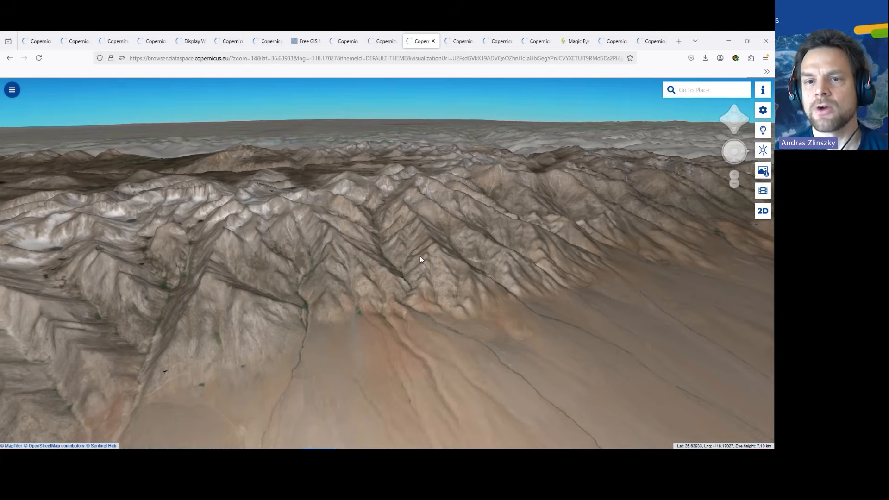
- Go to the browser tab with the 2D quarterly mosaic map and change its data collection to Sentinel-2
key(ctrl+Tab)
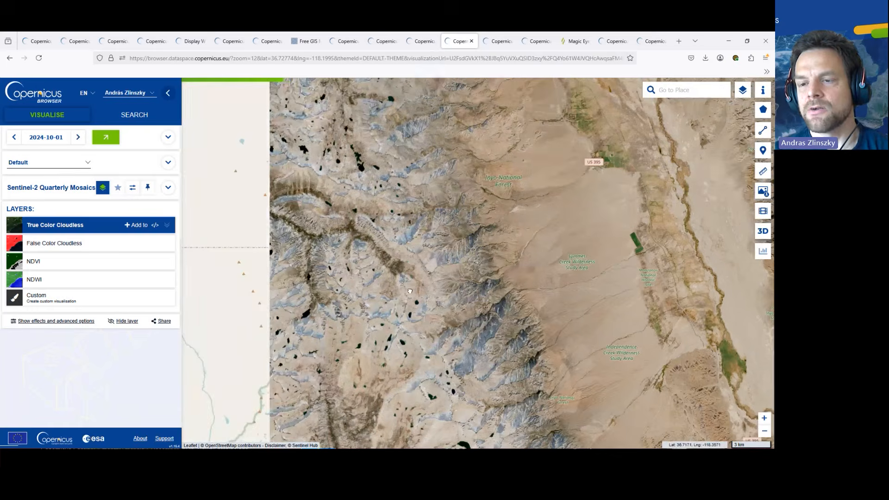
click(168, 187)
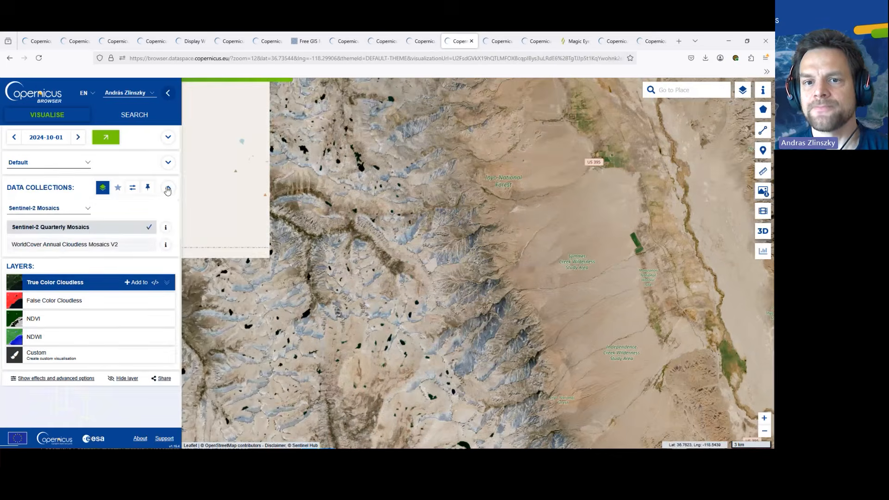
click(34, 209)
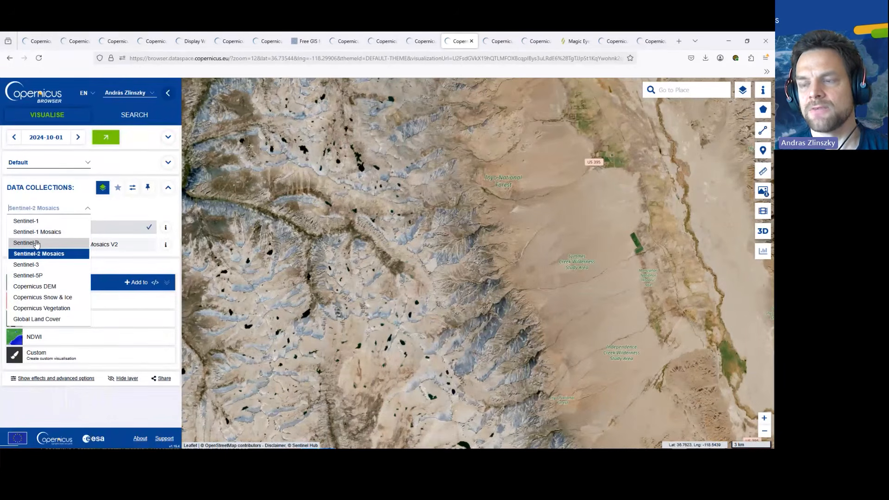
click(37, 244)
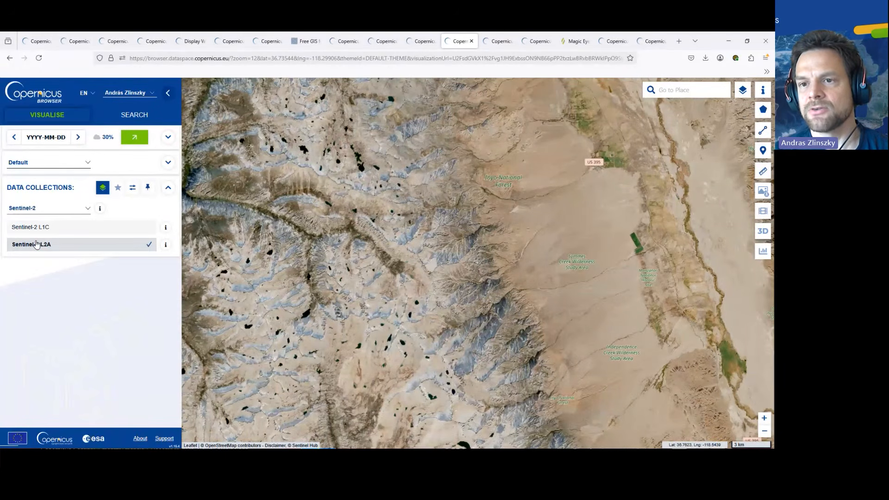
- Try the Sentinel-2 L2A collection on the map, and set the data collection back to Sentinel-2 Mosaics
click(36, 244)
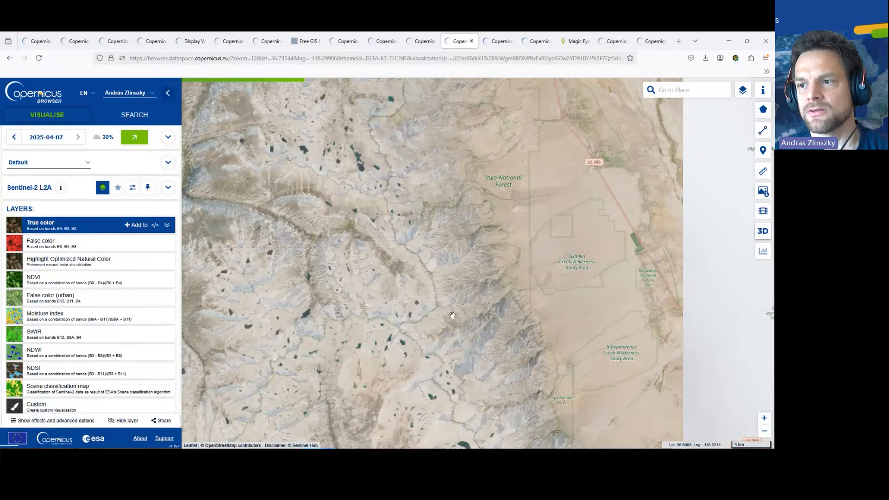
scroll(298, 301, down, 2)
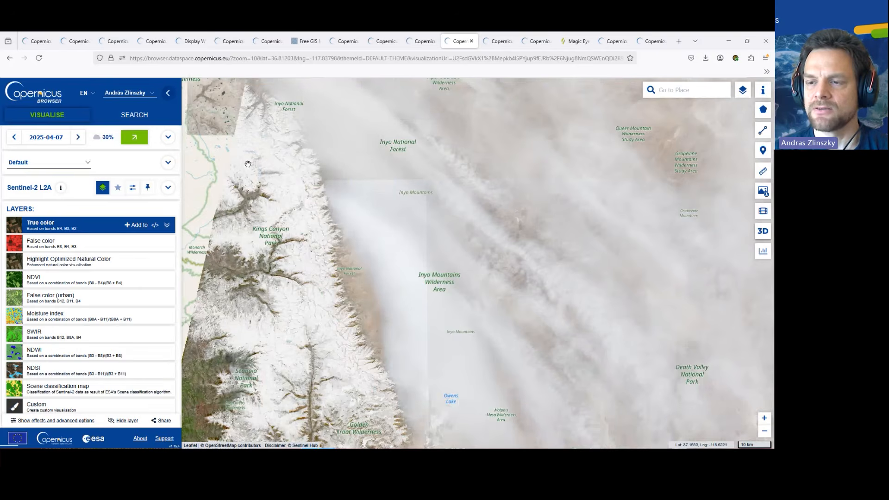
click(168, 187)
click(70, 213)
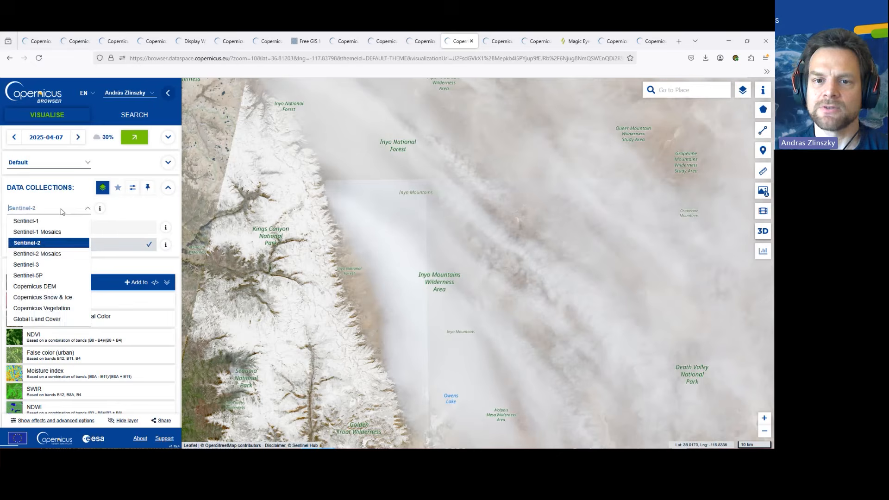
click(46, 255)
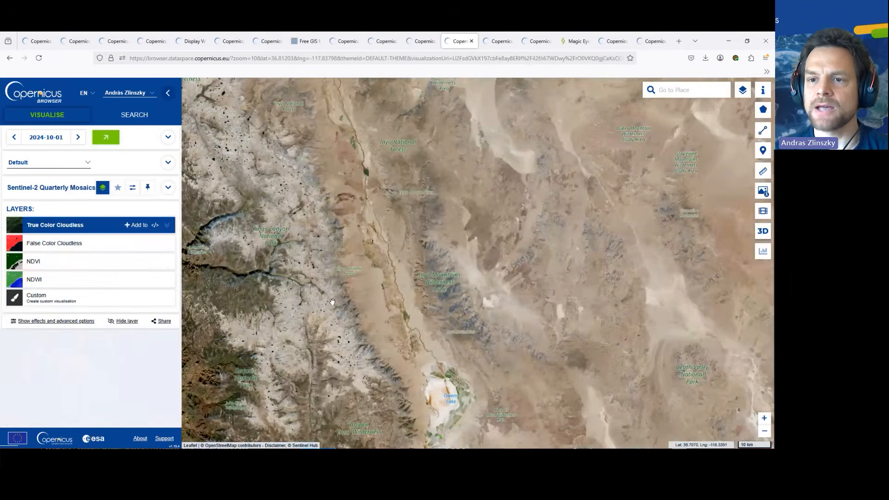
- Inspect the True Color Cloudless quarterly mosaic over John Muir Wilderness and Kings Canyon at several scales
drag(228, 247, 306, 313)
scroll(340, 271, up, 2)
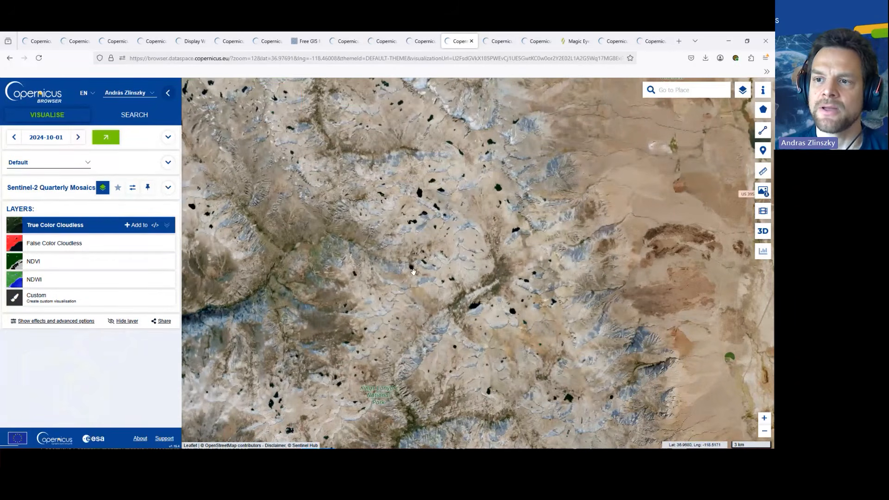
drag(413, 271, 441, 297)
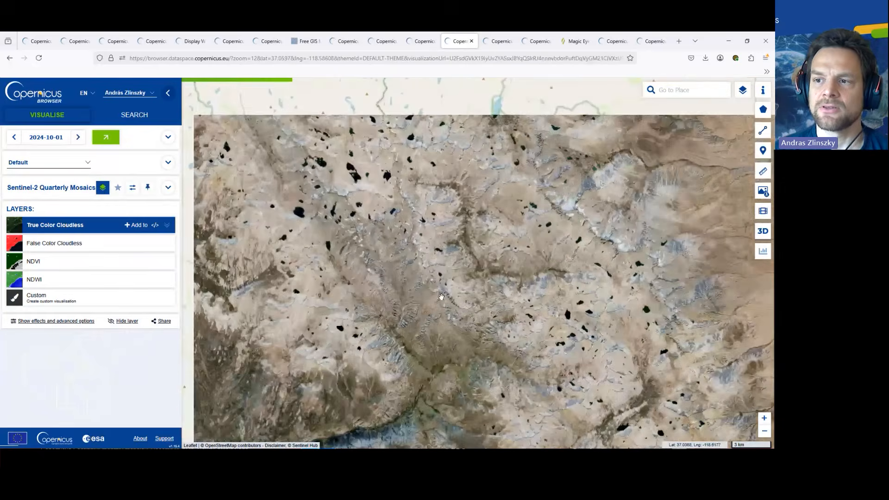
scroll(441, 297, down, 2)
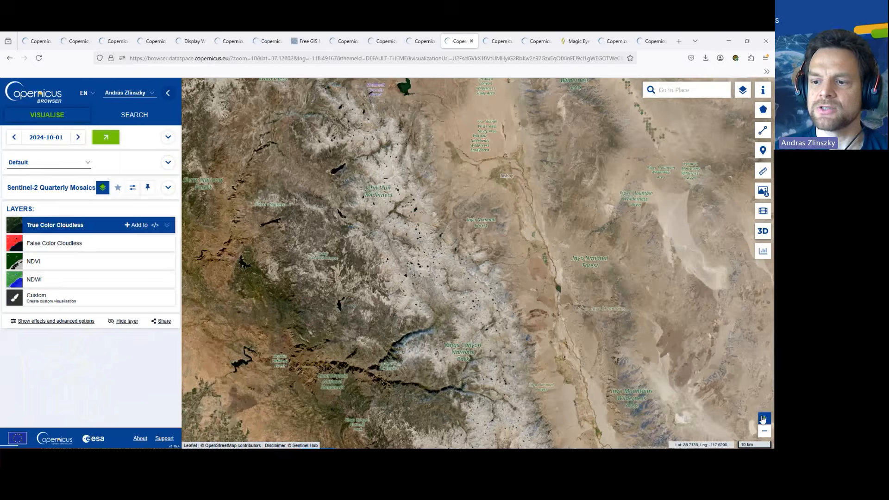
click(763, 418)
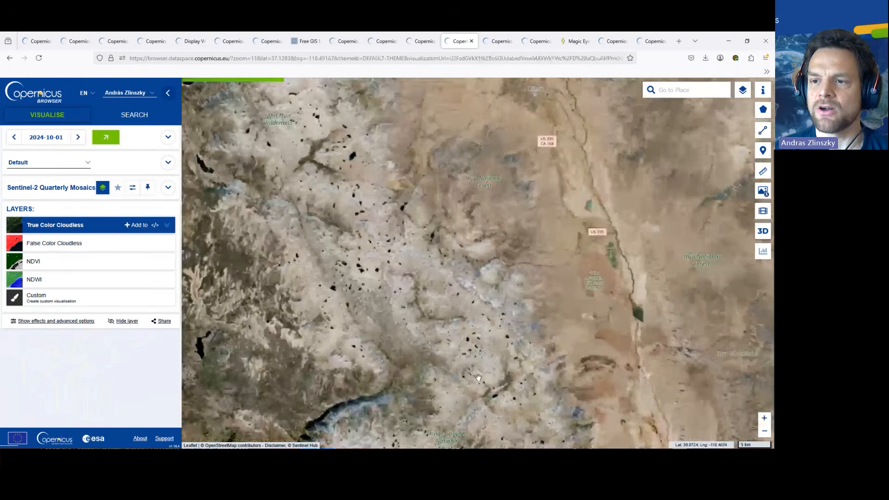
drag(478, 377, 487, 351)
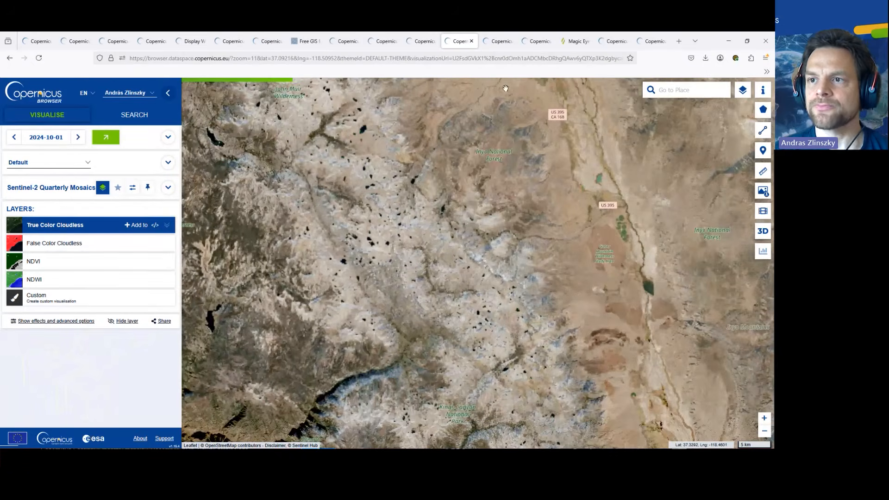
- Show the quarterly mosaic in 3D and examine the mountain range from oblique viewpoints up to the horizon
click(762, 231)
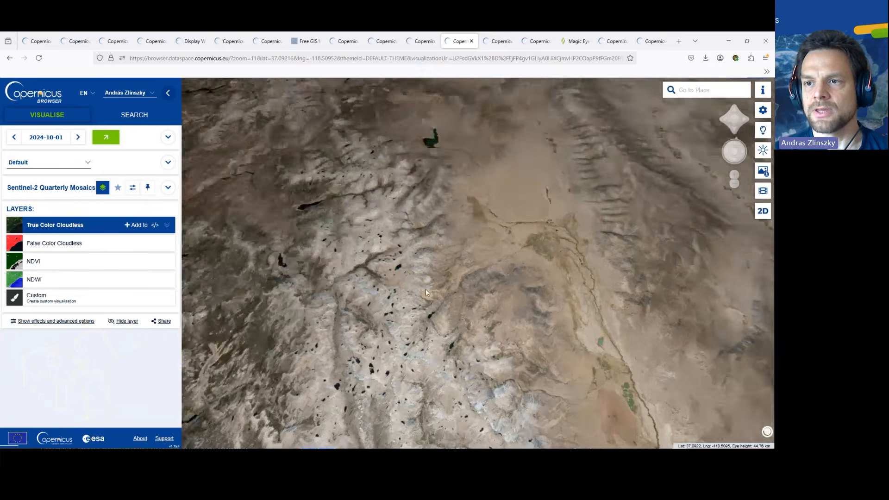
drag(426, 289, 418, 267)
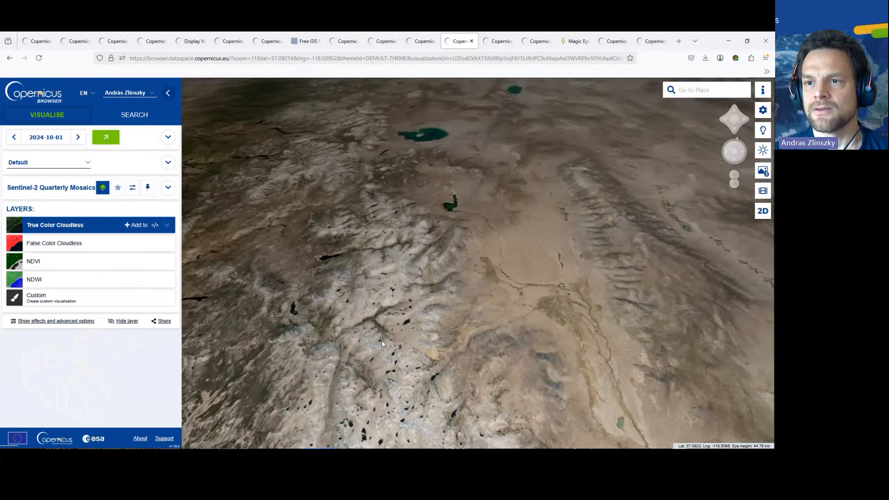
drag(382, 340, 423, 294)
drag(433, 332, 431, 311)
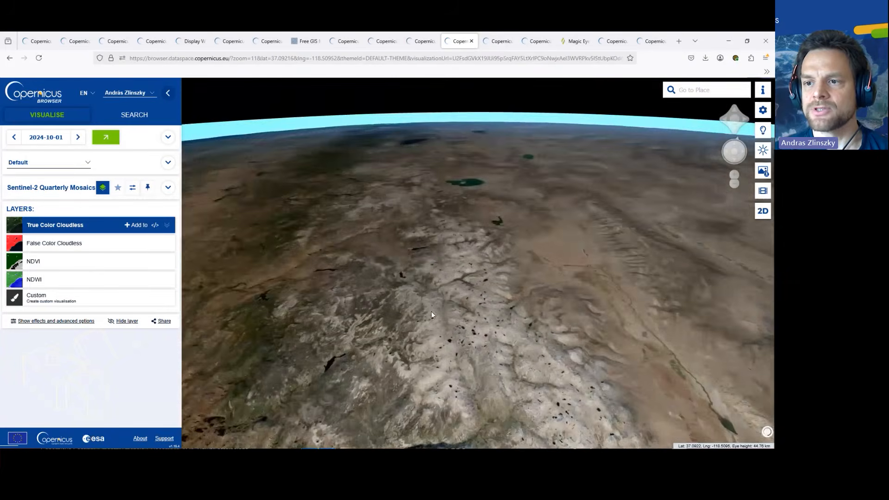
drag(416, 367, 420, 206)
drag(515, 353, 484, 350)
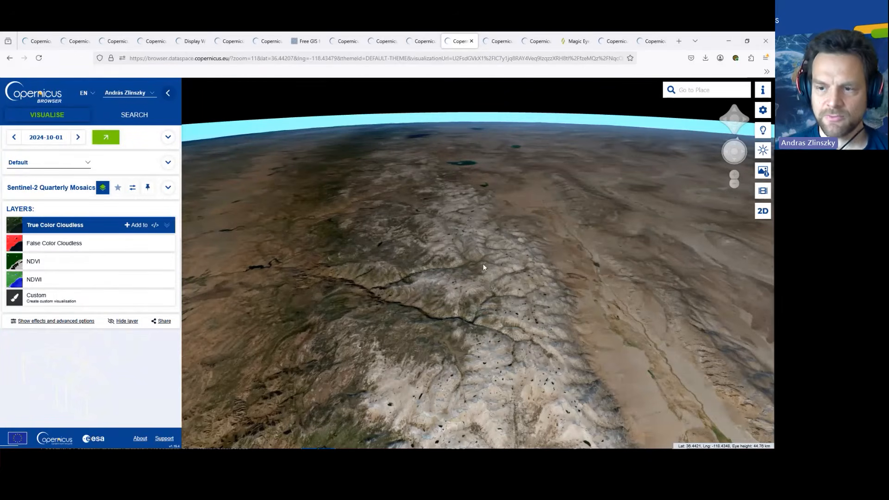
- Go to the browser tab with the Hamburg Sentinel-2 L2A map and create a custom composite with B11 as red, B08 as green and B04 as blue
key(ctrl+Tab)
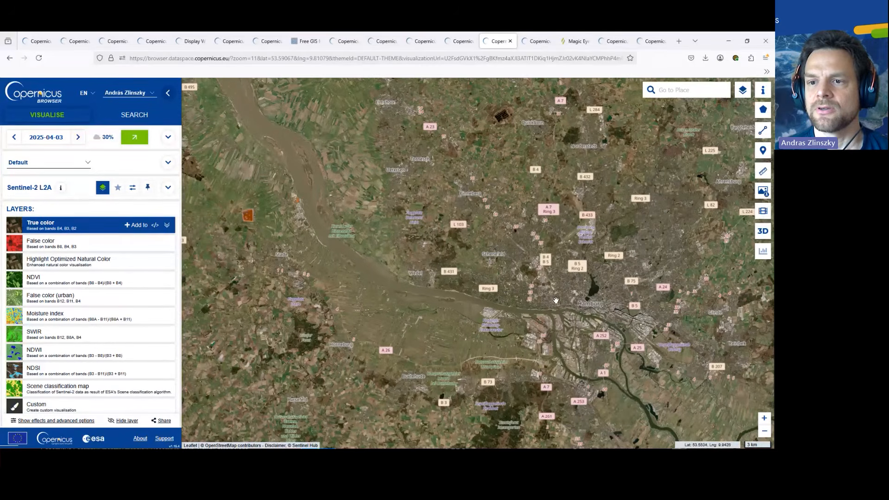
drag(552, 299, 516, 286)
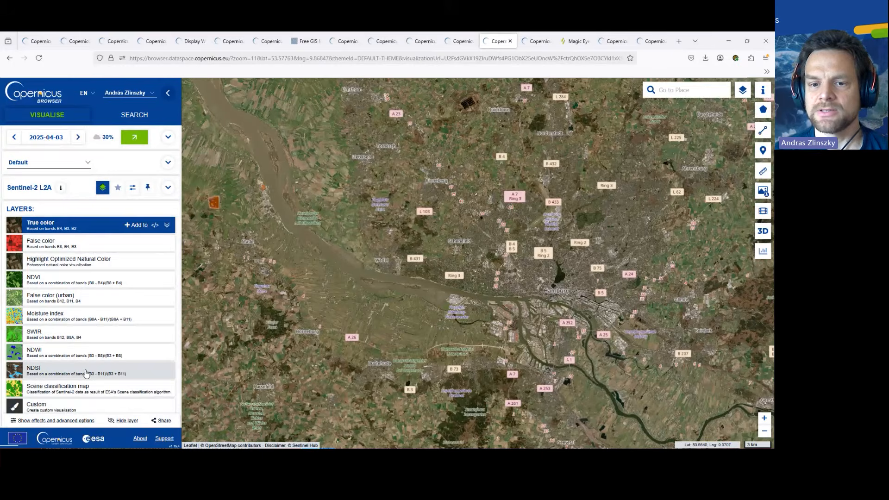
scroll(87, 373, down, 1)
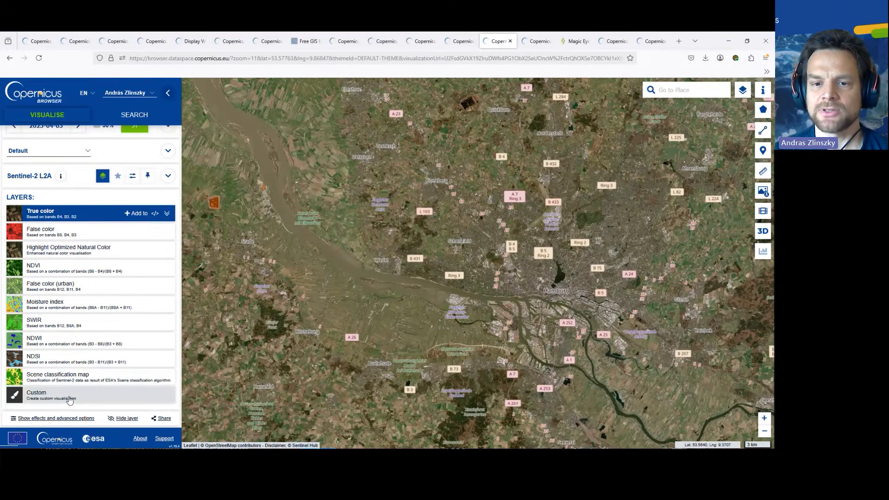
click(70, 400)
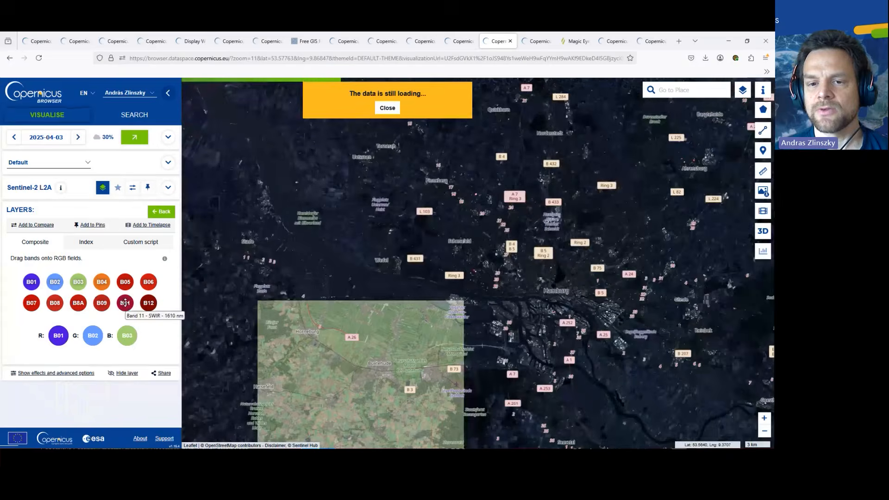
drag(125, 303, 58, 336)
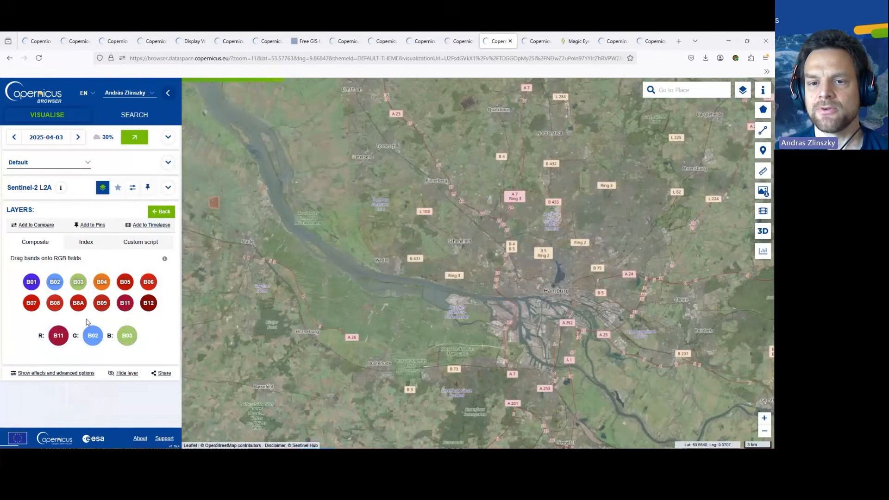
drag(54, 303, 93, 335)
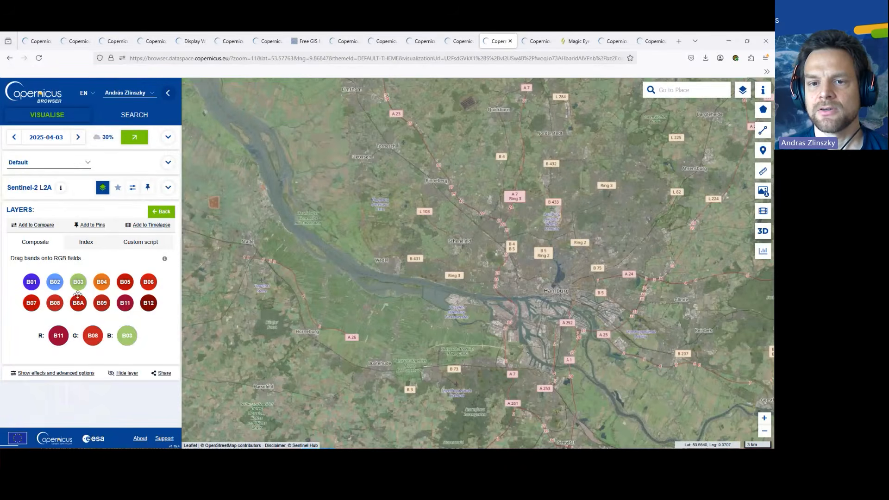
drag(101, 282, 129, 336)
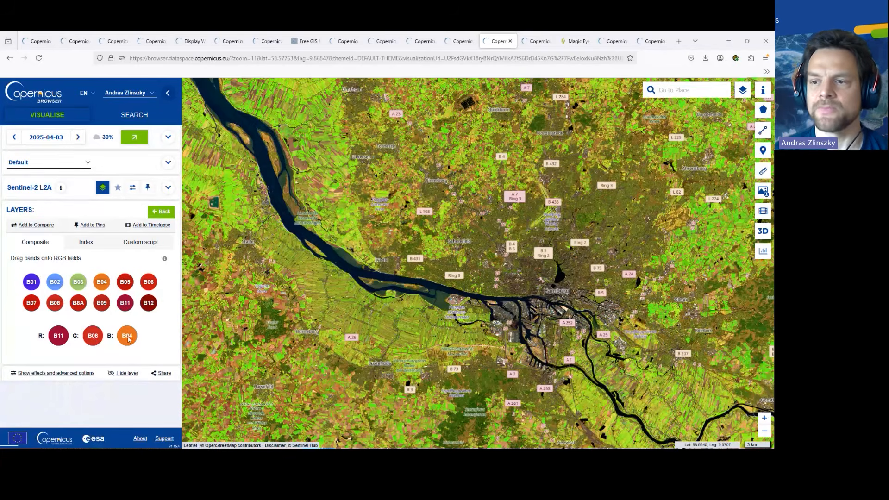
- Examine the custom composite along the Elbe near Hamburg, both close up and across the wider region
scroll(350, 338, up, 2)
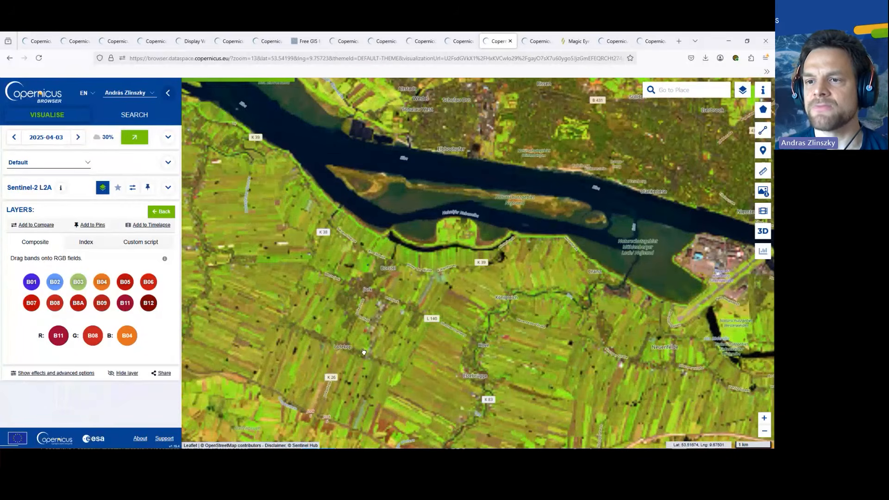
drag(364, 352, 463, 337)
drag(324, 88, 423, 230)
drag(480, 199, 312, 301)
scroll(463, 269, down, 4)
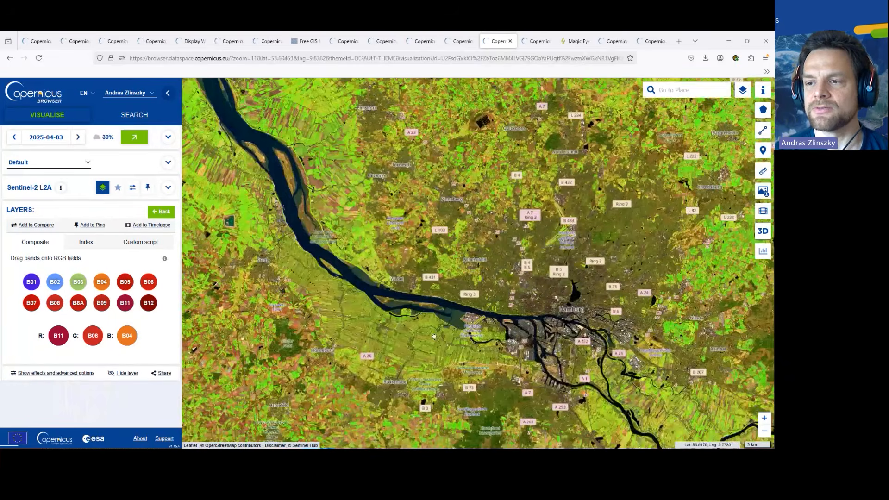
drag(499, 298, 473, 255)
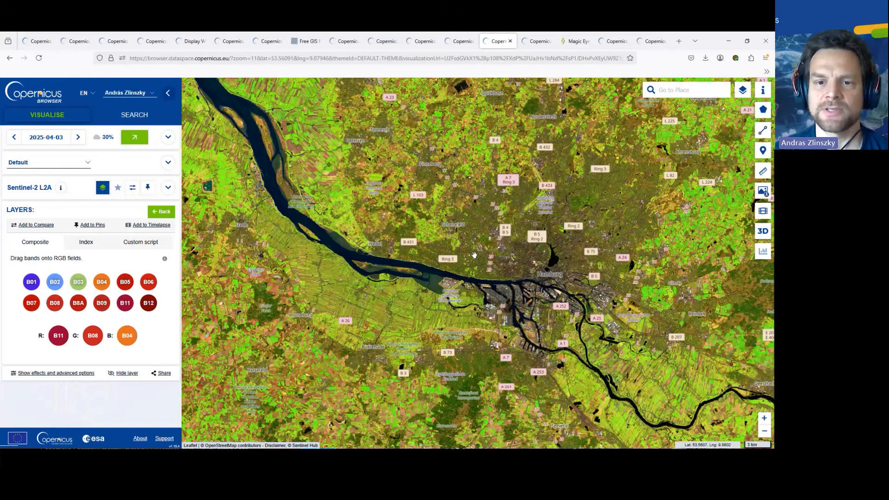
- Build a custom normalised difference index (A-B)/(A+B) with B08 as A and B03 as B
click(87, 243)
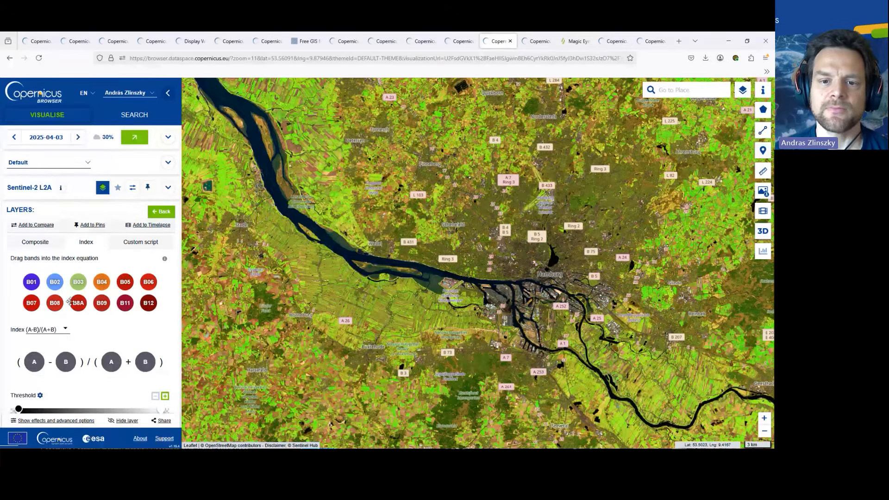
drag(54, 302, 34, 361)
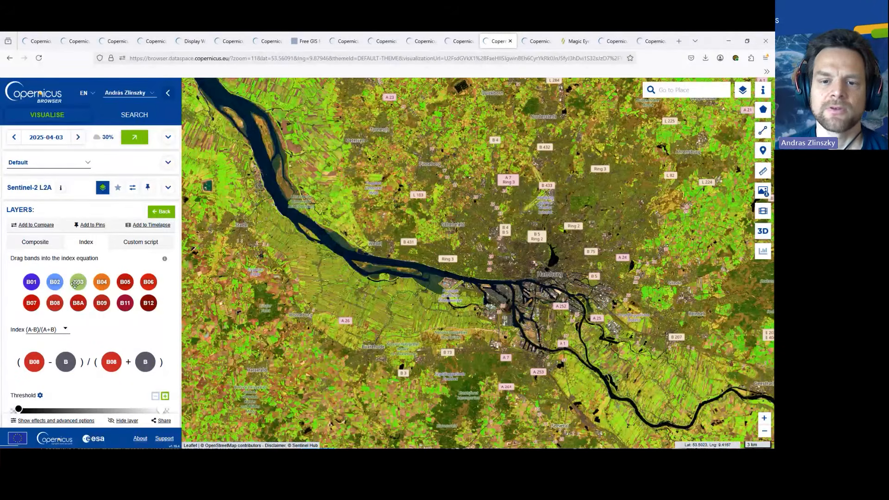
drag(75, 283, 65, 361)
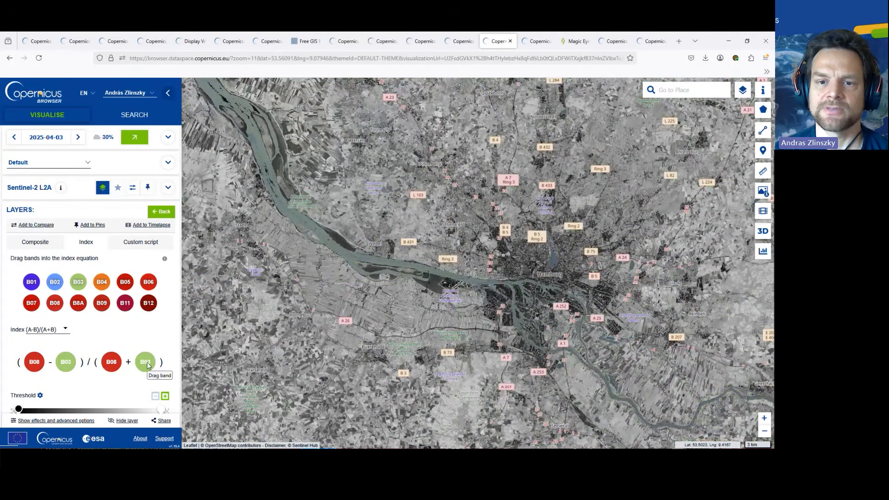
- Return to the custom composite and assign B11 to red, B08 to green and B02 to blue, also trying B04 for blue
click(46, 244)
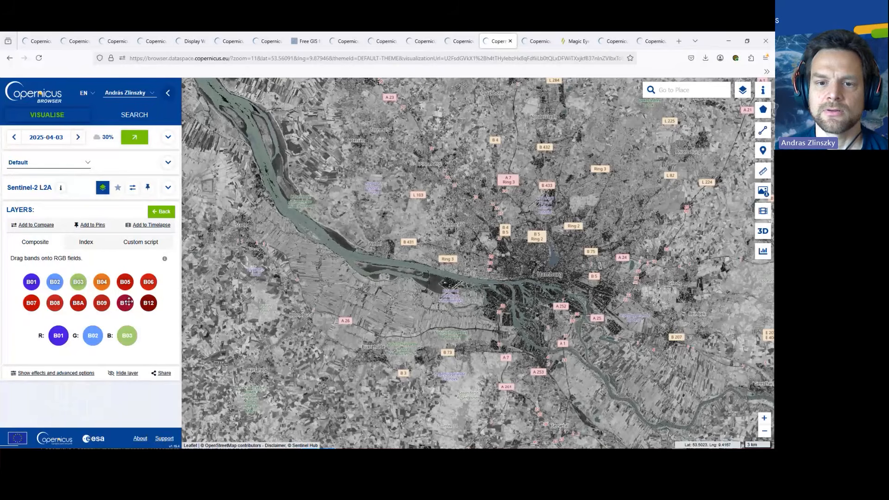
drag(128, 302, 58, 334)
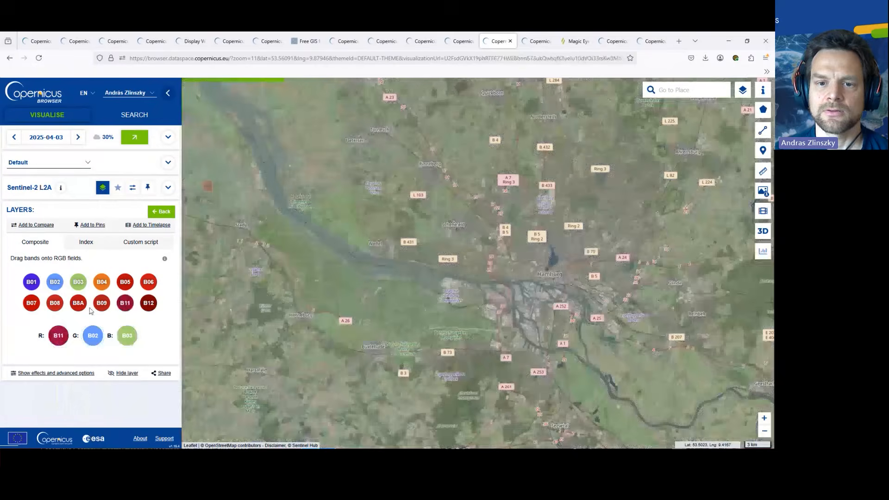
drag(55, 302, 93, 335)
drag(55, 281, 128, 336)
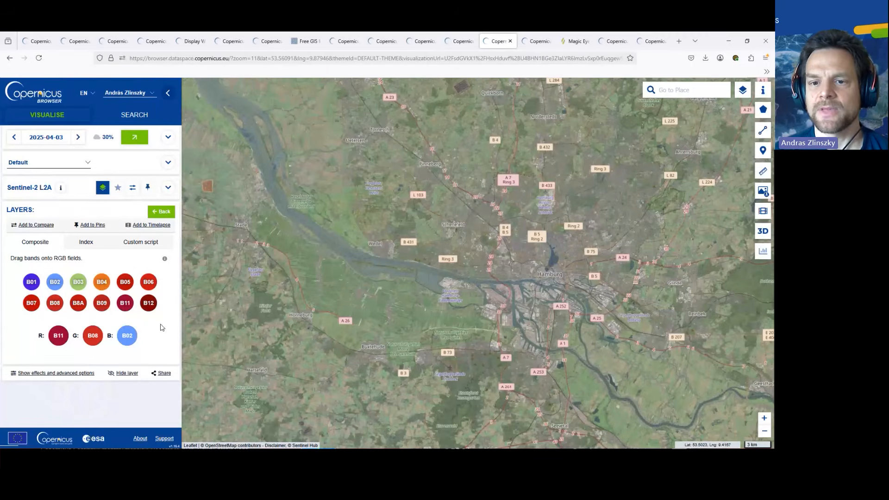
drag(101, 282, 125, 337)
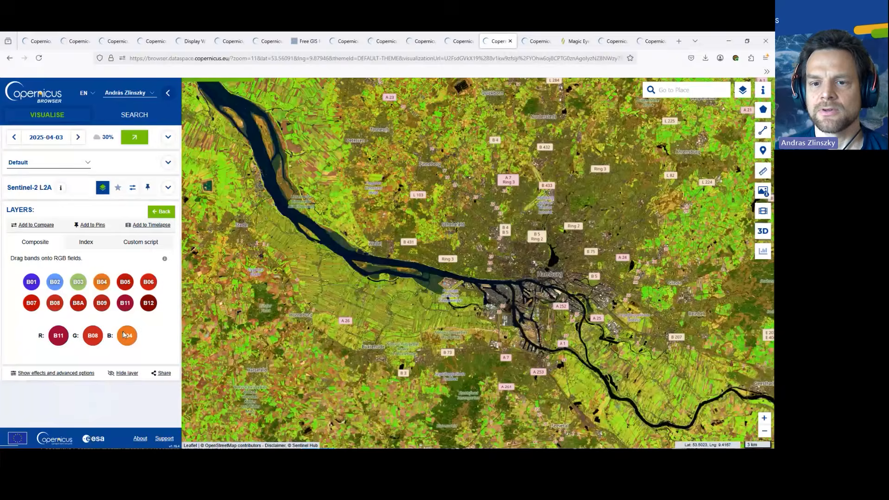
drag(55, 281, 124, 323)
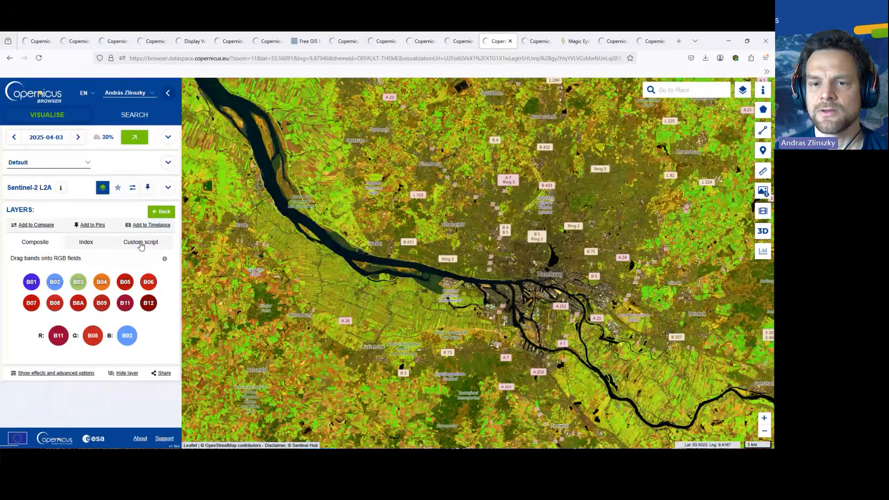
- Review the custom script behind the band composite in an enlarged code editor, and close that editor
click(141, 242)
click(163, 294)
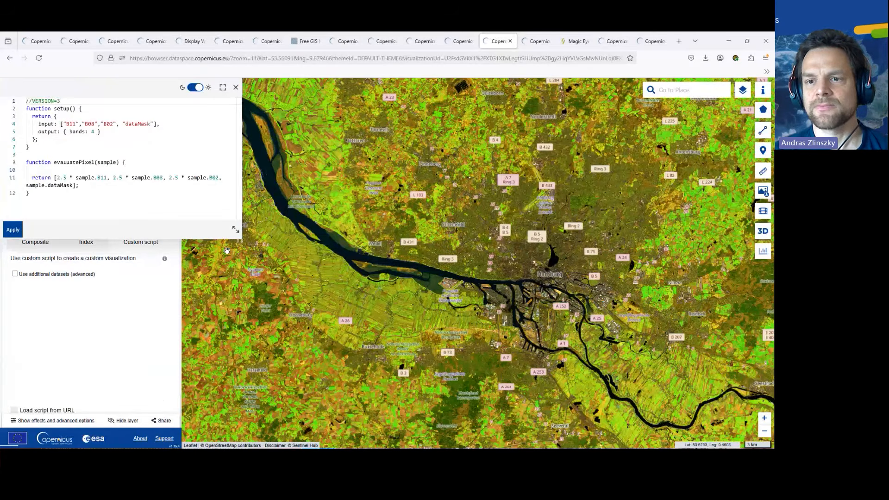
click(235, 229)
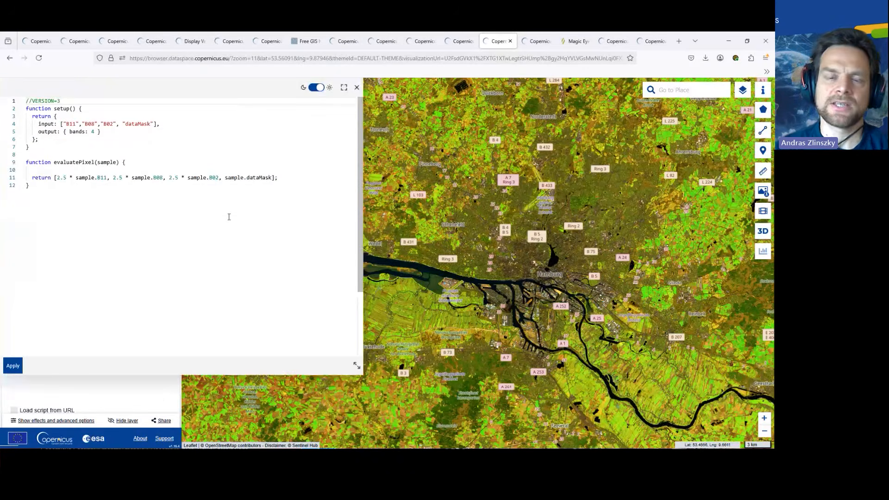
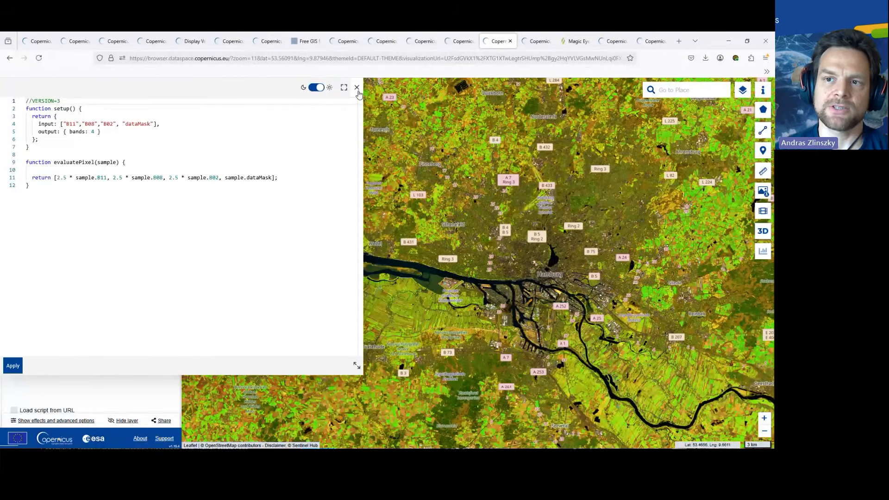
click(357, 88)
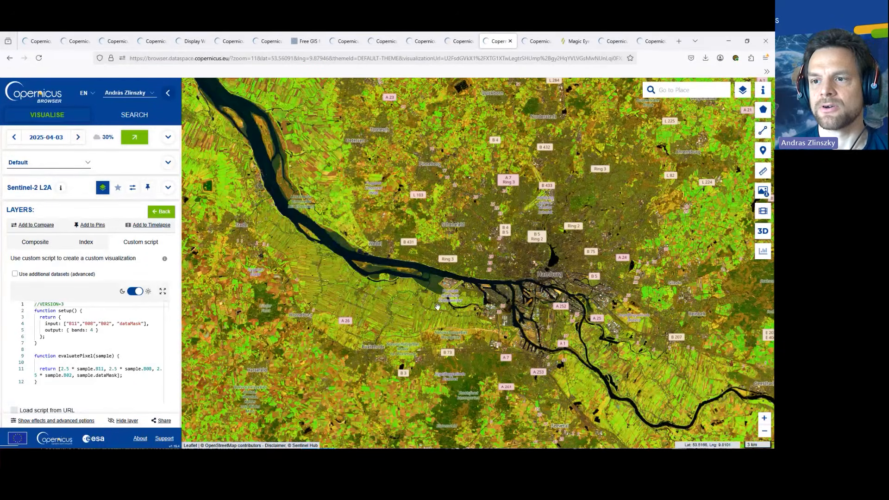
- Switch to the Sentinel Hub custom scripts site and skim its home page down to the relevant reading list
key(ctrl+Tab)
key(ctrl+Tab)
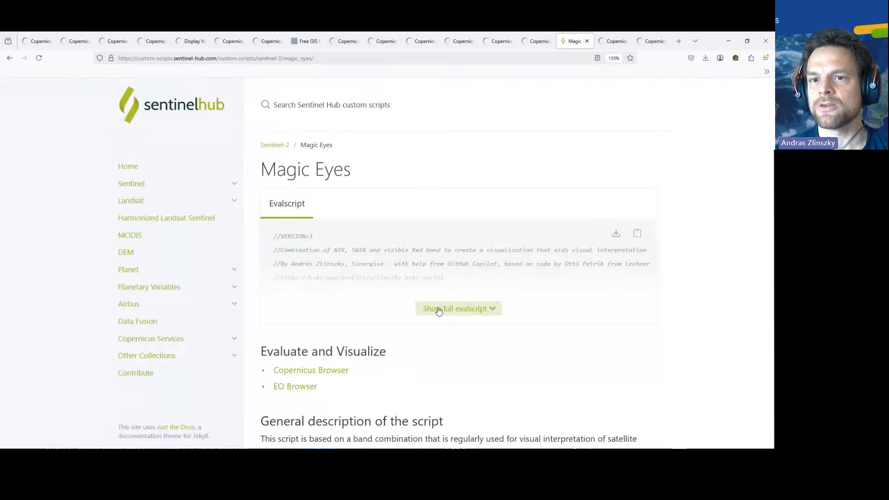
click(123, 166)
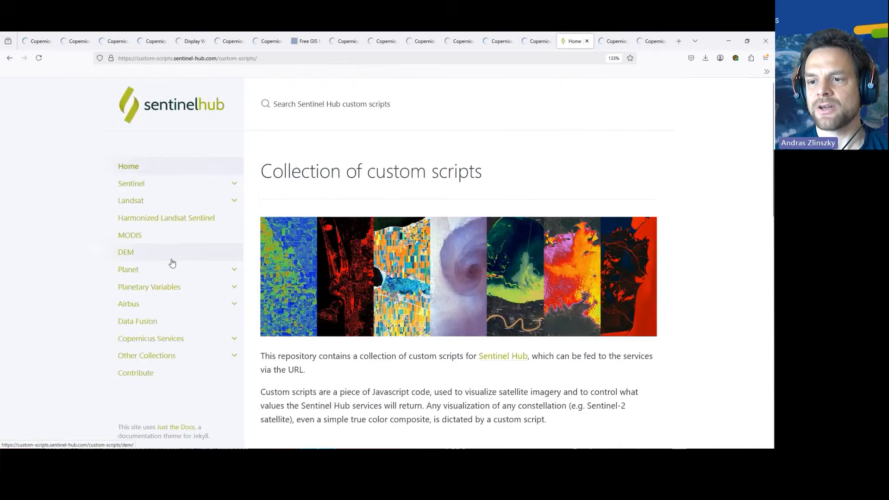
scroll(170, 259, down, 10)
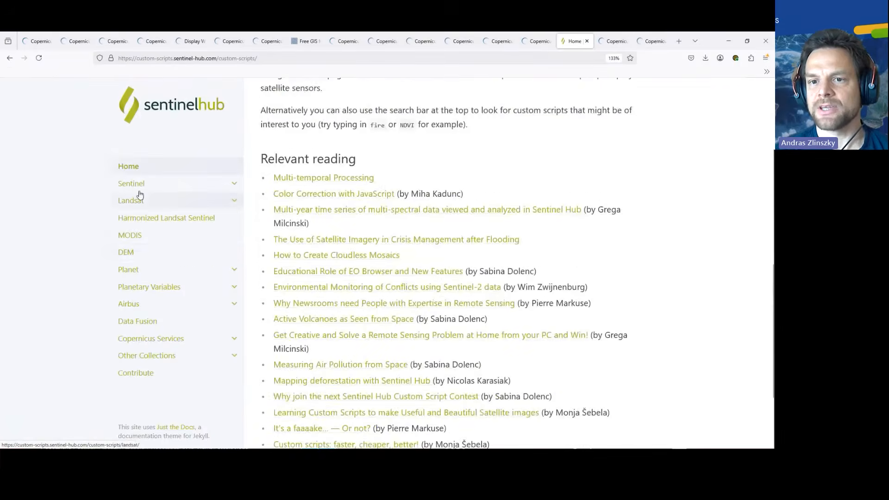
- Browse the Sentinel-2 script collection, including its list of remote sensing indices
click(134, 183)
click(144, 224)
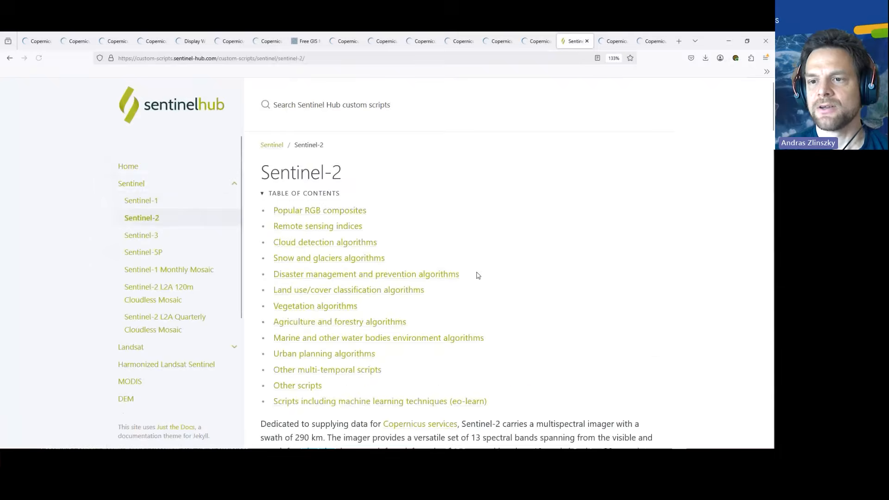
scroll(476, 274, down, 5)
scroll(478, 276, down, 10)
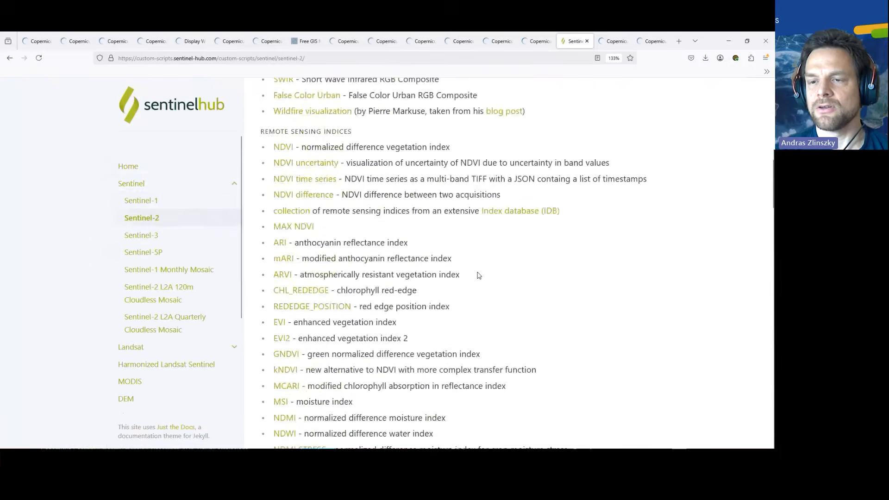
scroll(478, 272, up, 15)
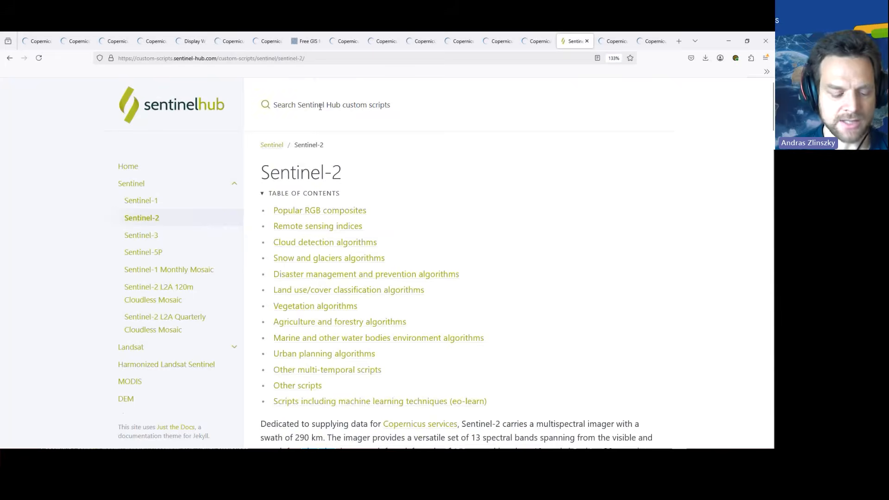
- Search the custom scripts for "magi", open the Magic Eyes script page and expand its full evalscript
click(319, 105)
text(magi)
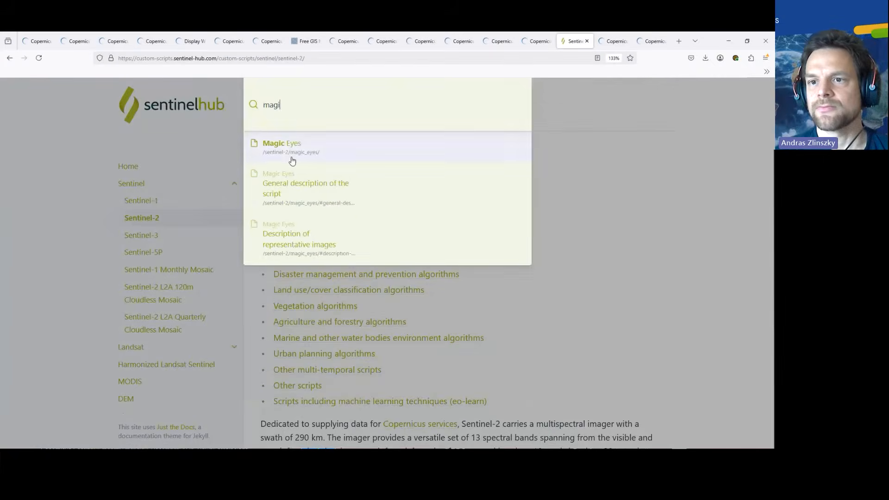
click(289, 144)
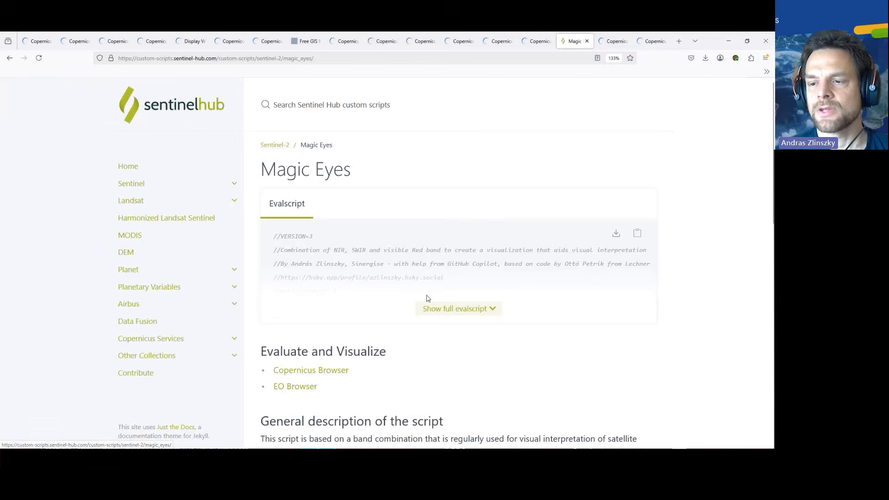
click(447, 311)
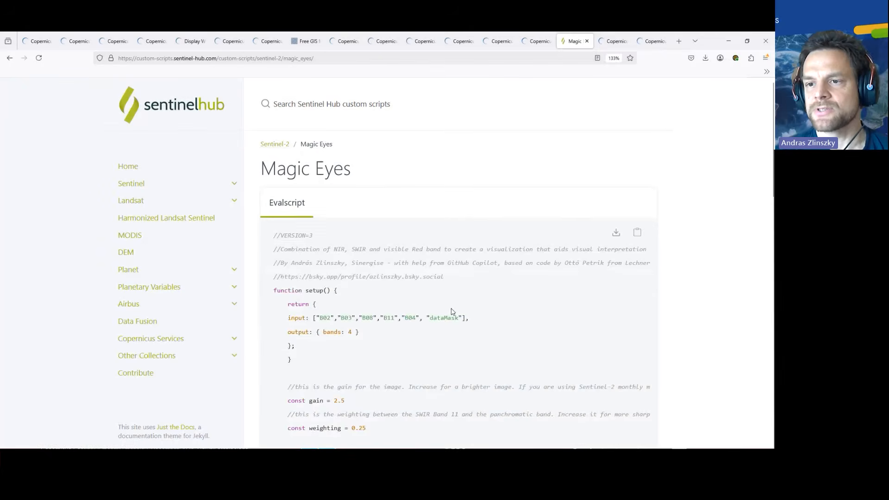
- Examine the Magic Eyes evalscript, including its input bands, gain, weighting and the full return expression
scroll(452, 311, down, 5)
scroll(452, 311, up, 3)
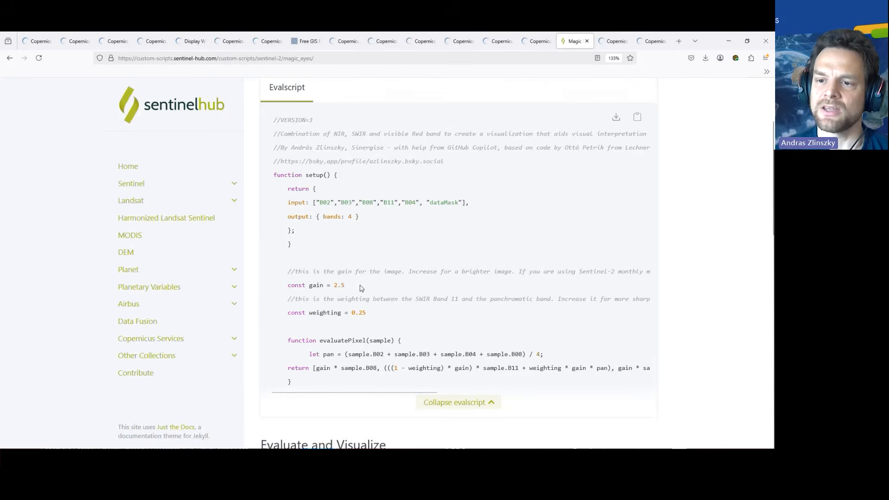
scroll(361, 288, down, 2)
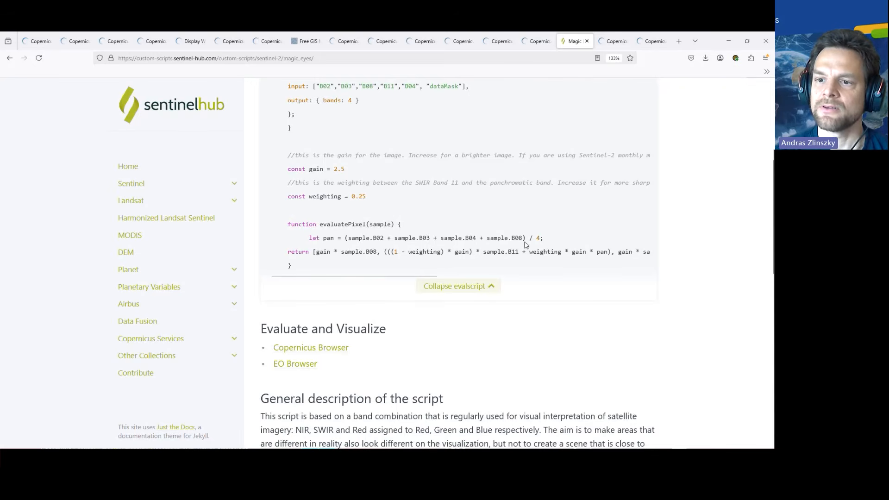
scroll(523, 245, up, 3)
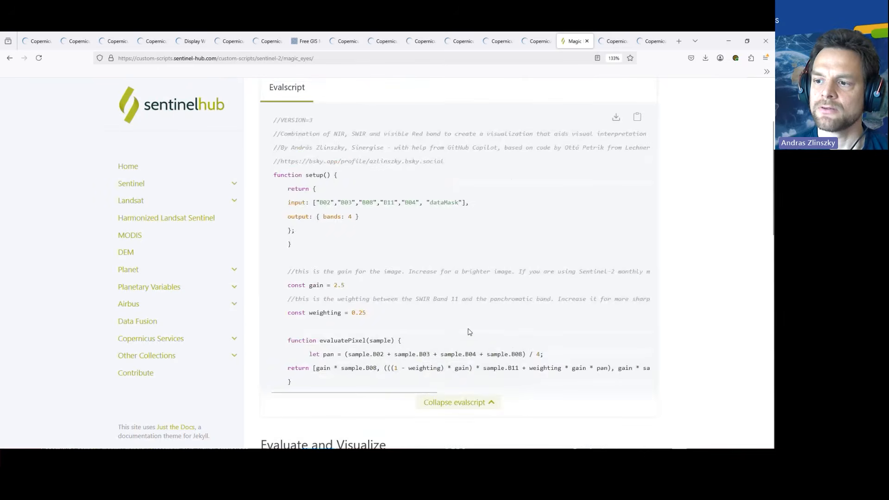
scroll(469, 330, right, 5)
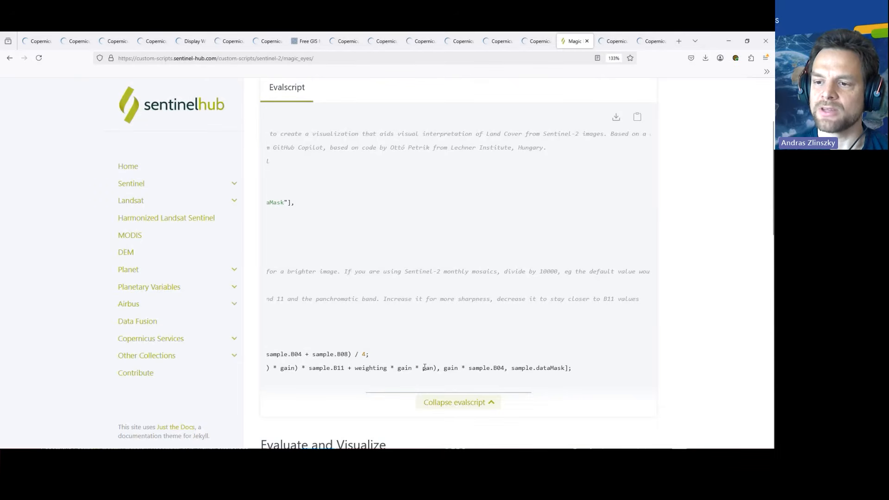
scroll(424, 367, left, 5)
scroll(458, 329, up, 3)
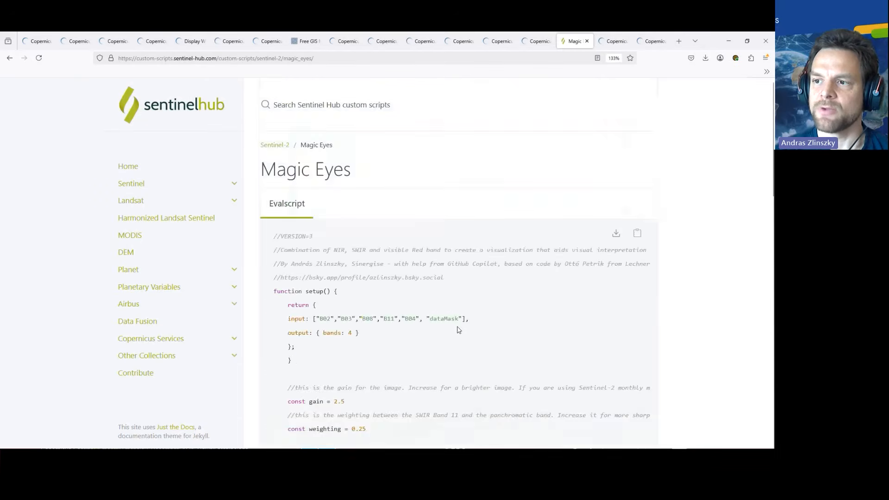
scroll(458, 330, down, 3)
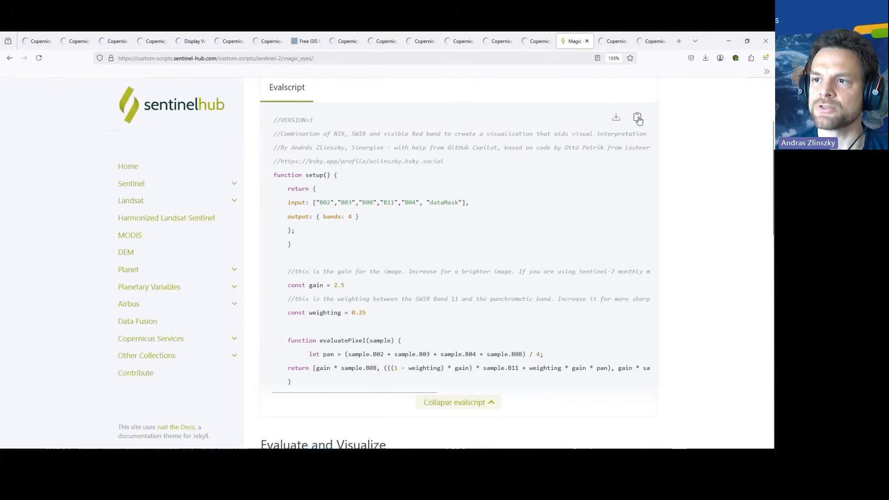
- Copy the Magic Eyes evalscript, replace the whole custom script in Copernicus Browser with it, apply it and close the enlarged editor
click(637, 118)
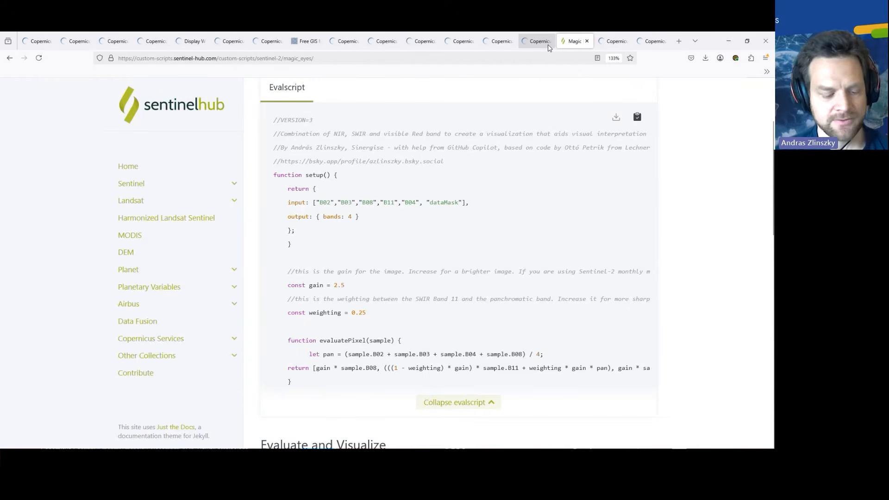
click(497, 41)
click(125, 307)
key(ctrl+a)
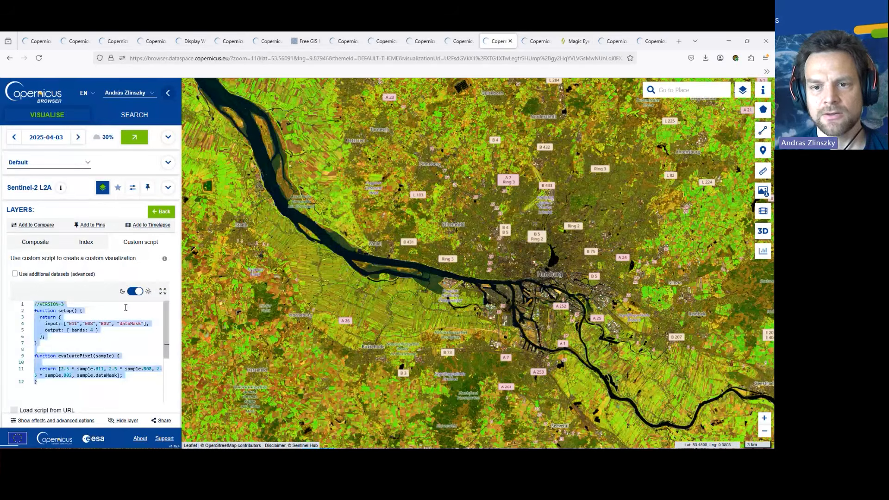
click(162, 291)
click(112, 172)
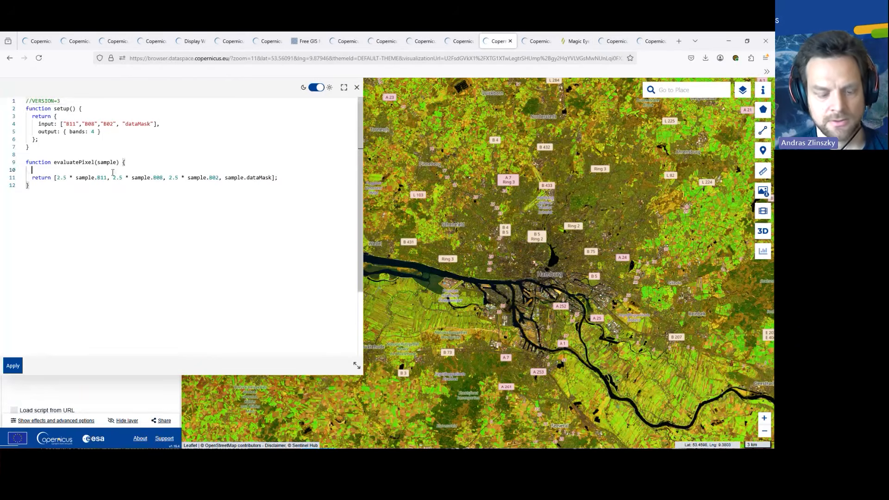
key(ctrl+a)
key(ctrl+v)
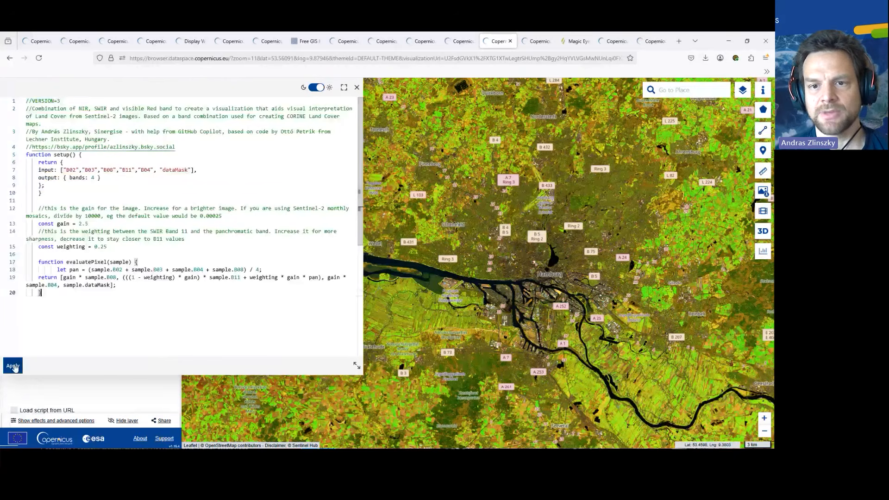
click(16, 366)
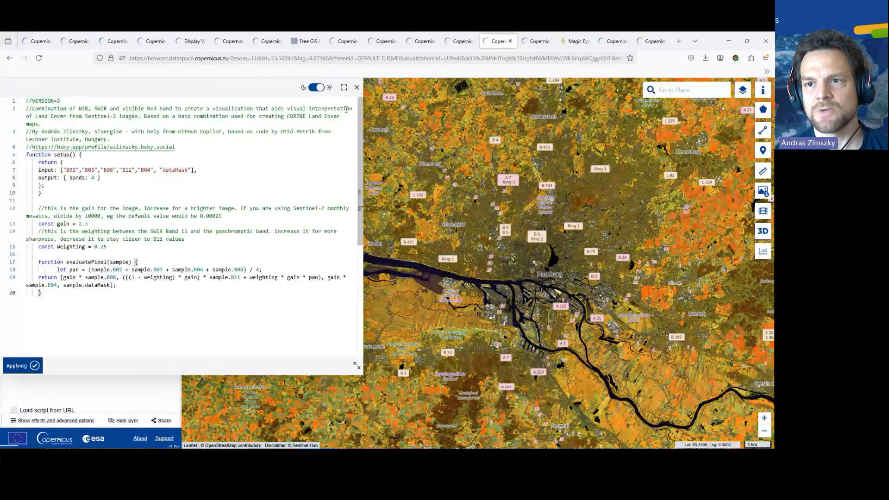
click(357, 88)
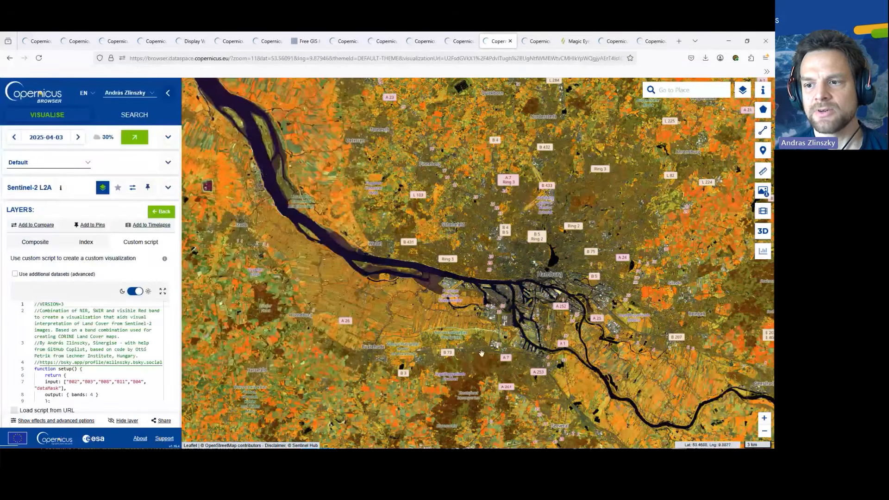
- Set the script's gain constant to 3.0 and apply the modified script to the Hamburg area
drag(470, 363, 448, 298)
scroll(78, 368, down, 3)
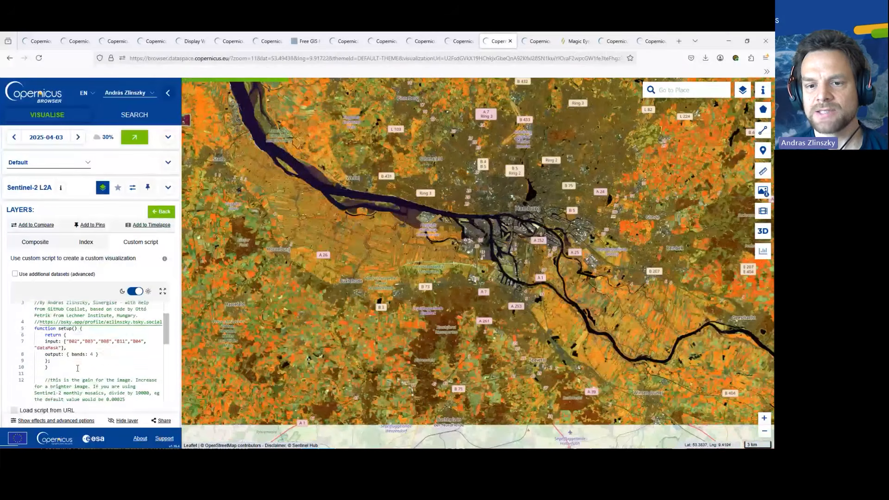
scroll(77, 368, down, 3)
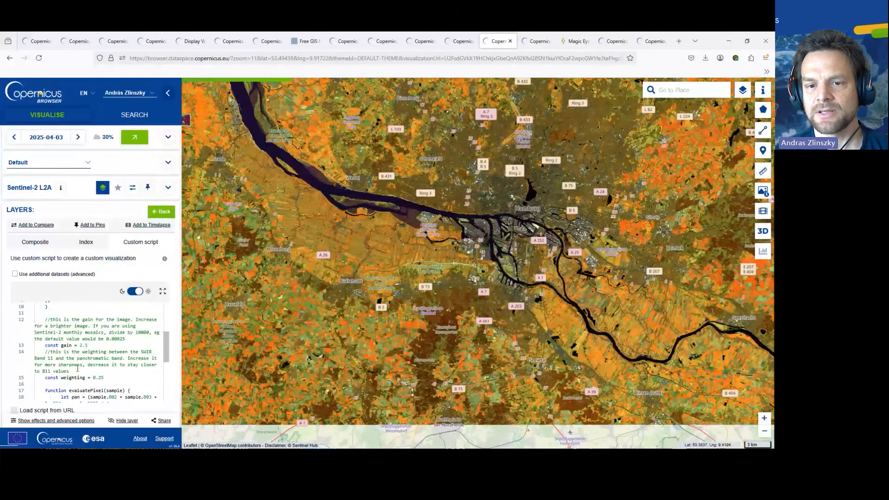
click(90, 345)
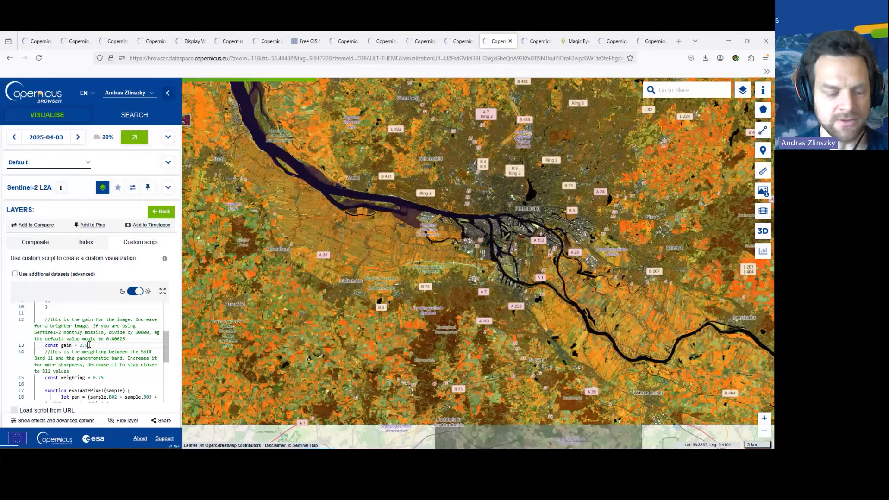
key(BackSpace)
key(BackSpace)
key(BackSpace)
text(3.0)
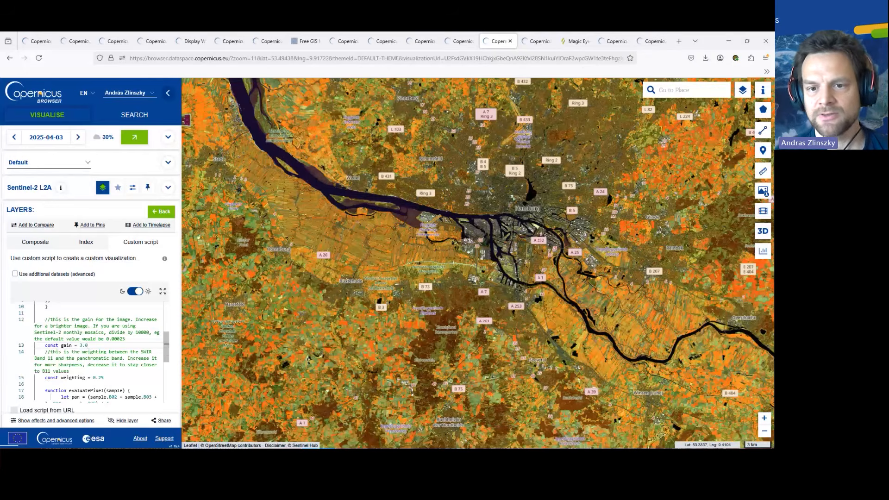
scroll(89, 362, down, 5)
scroll(89, 361, down, 1)
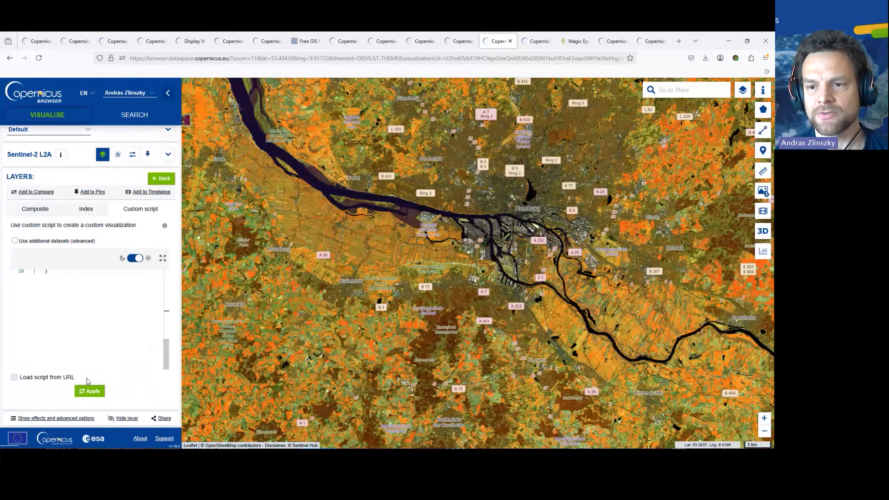
click(89, 391)
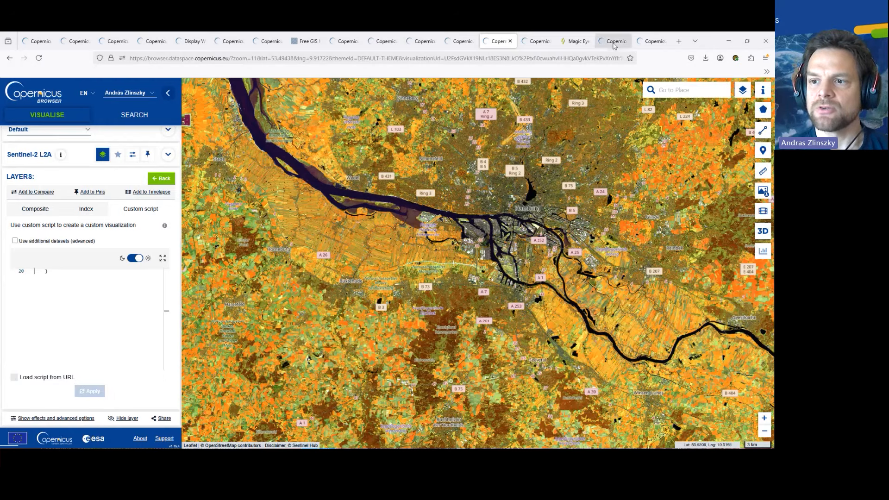
- Bring up the prepared Sentinel-2 Quarterly Mosaics view with additional S1GRD data and inspect the flooded area around Valencia
click(613, 44)
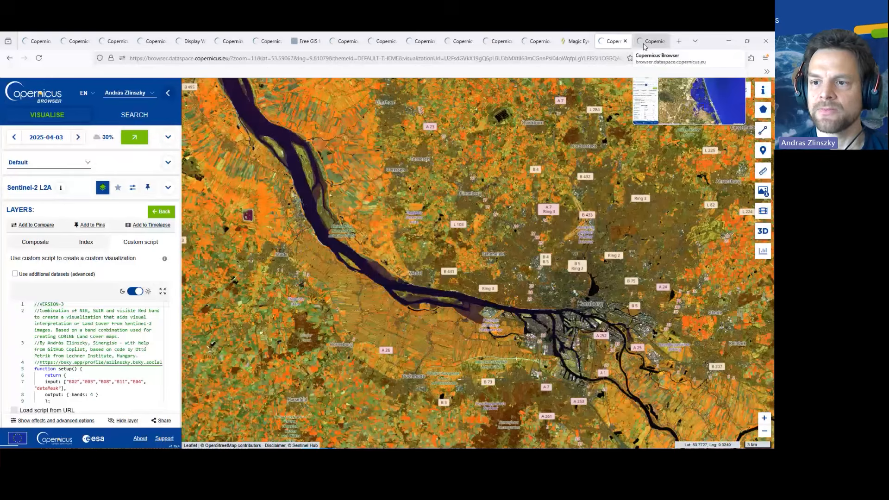
click(644, 45)
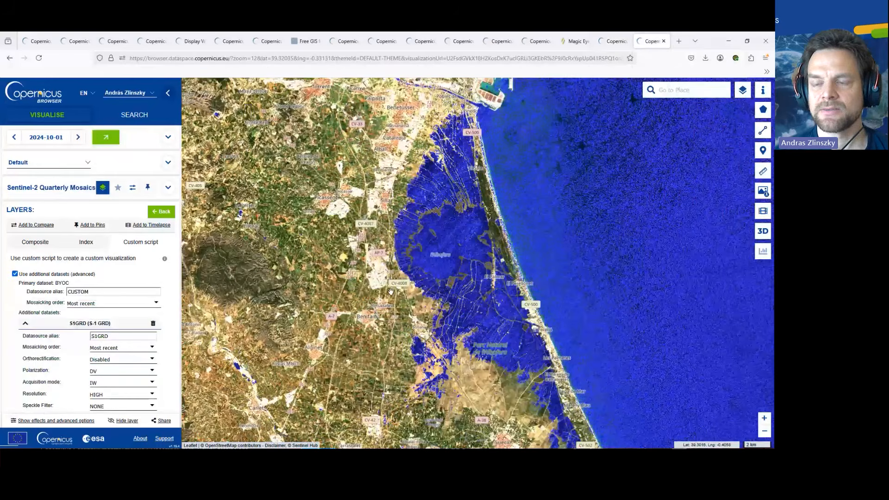
drag(406, 203, 381, 330)
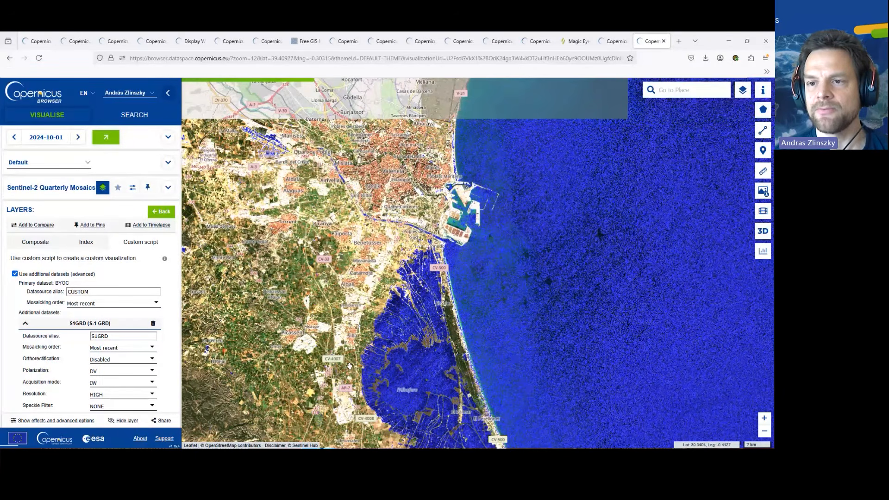
drag(349, 365, 400, 391)
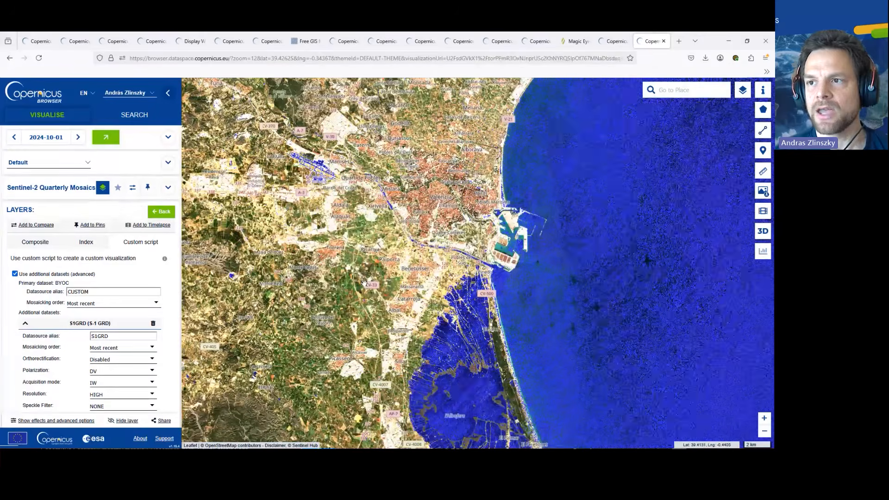
- Return to the Sentinel Hub custom scripts site and open the Data Fusion script "Visualising floods using Sentinel-1 overlaid on Sentinel-2 imagery"
click(576, 41)
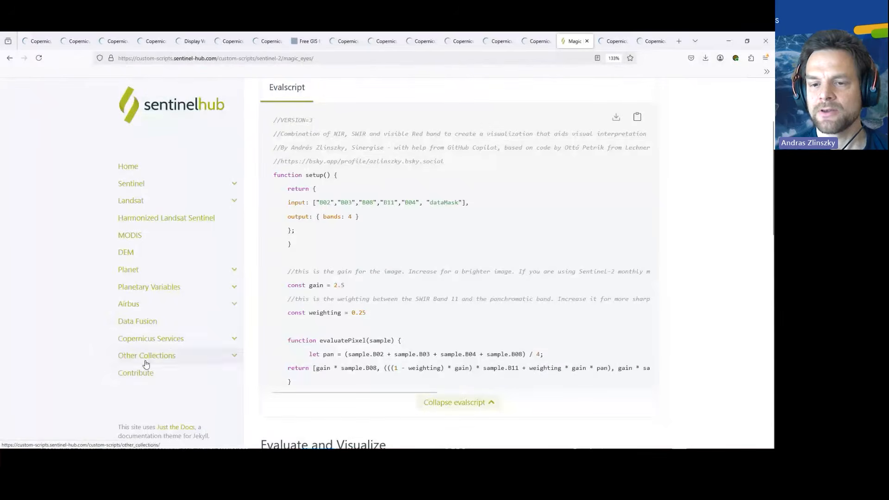
click(138, 322)
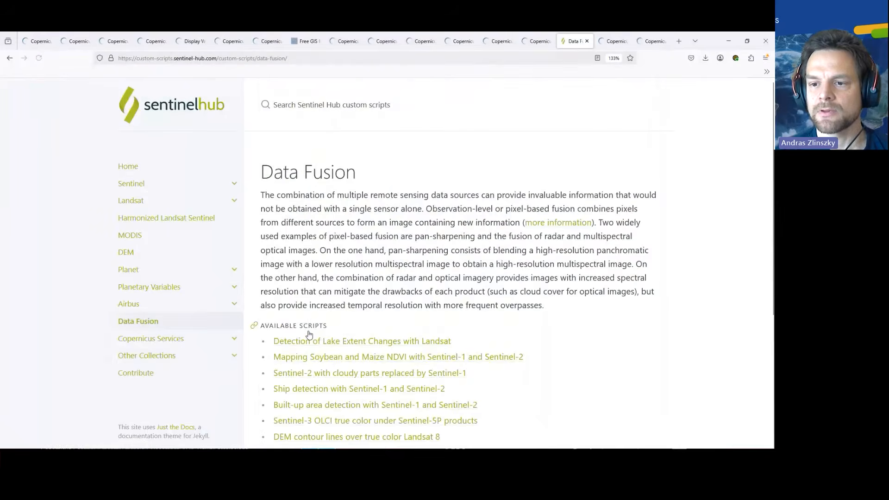
scroll(308, 343, down, 4)
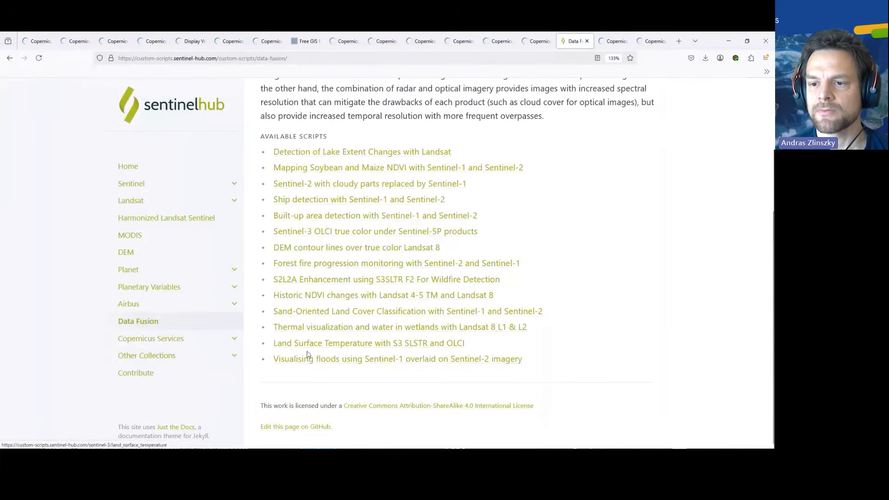
click(334, 362)
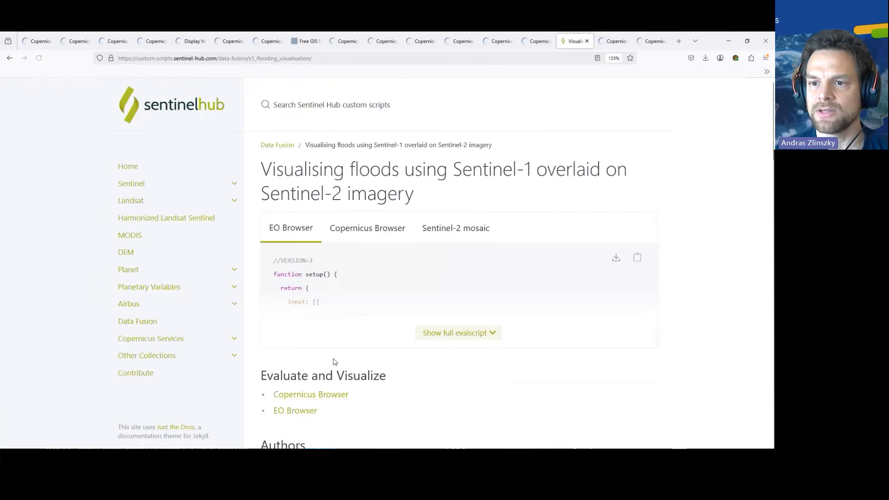
- Expand the Sentinel-2 mosaic version of the flood evalscript, review its datasources, water threshold and gain, and copy the whole script
click(428, 229)
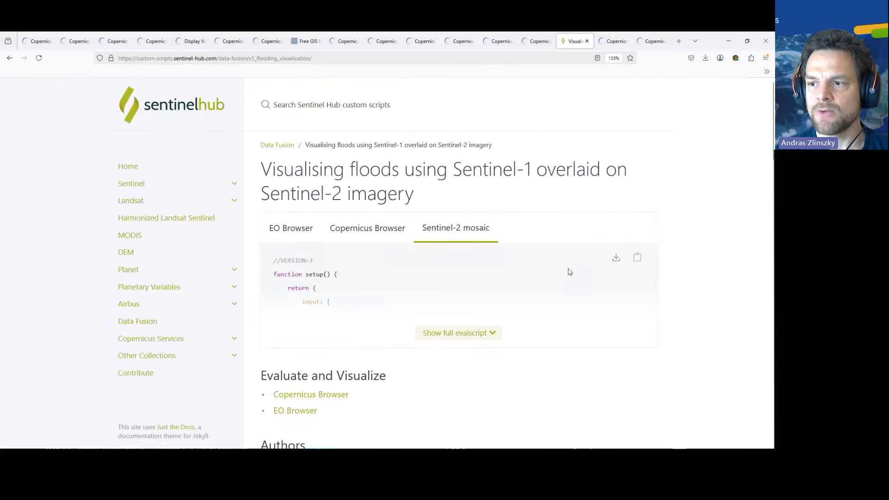
click(455, 332)
scroll(445, 327, down, 3)
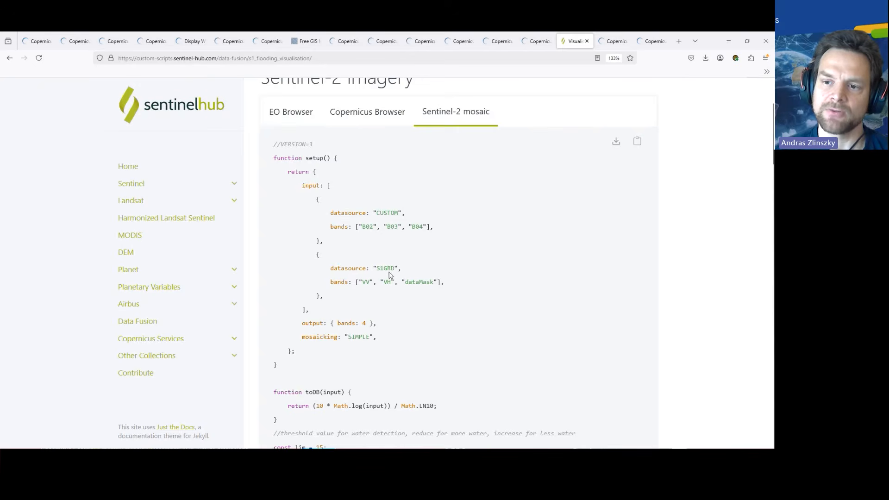
scroll(388, 326, down, 3)
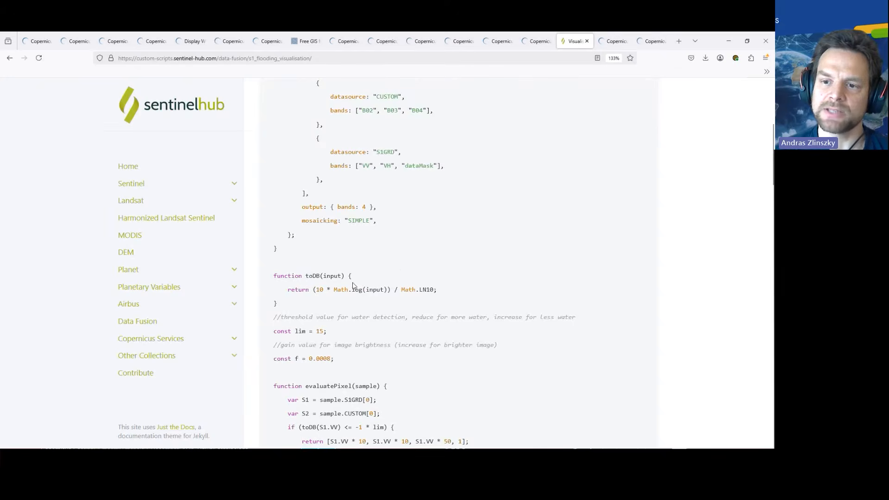
scroll(353, 302, down, 3)
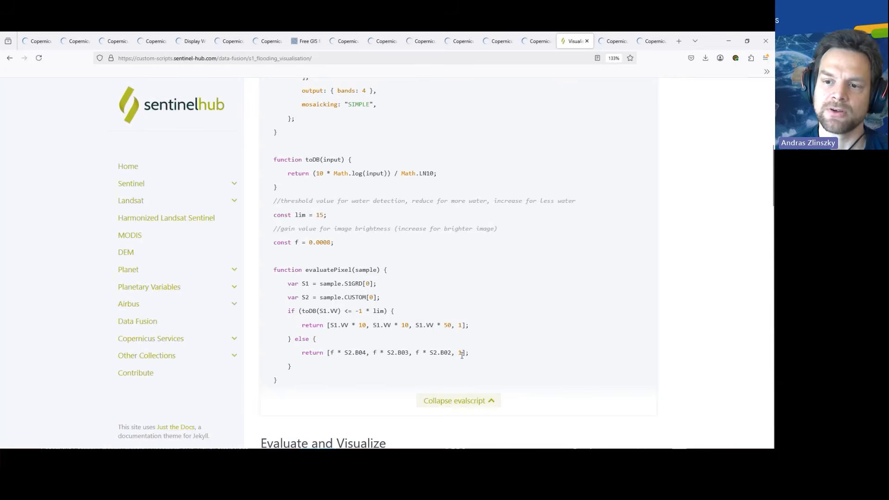
scroll(409, 349, up, 1)
scroll(409, 349, up, 1)
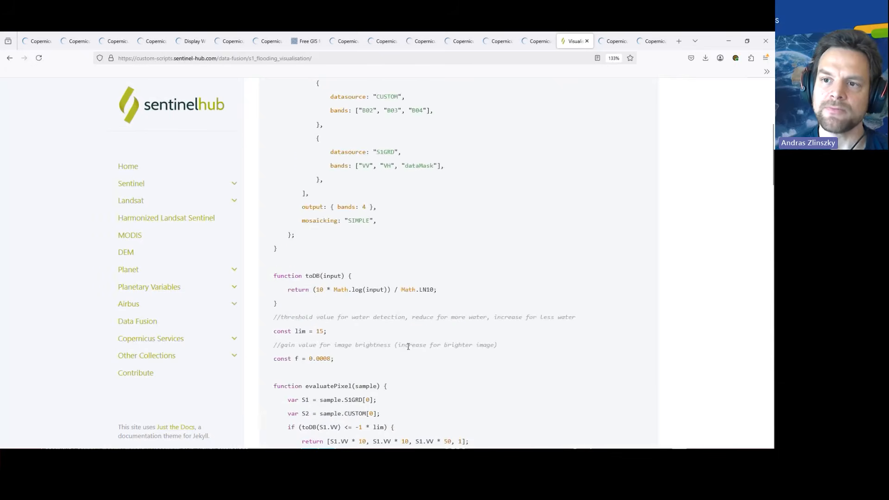
scroll(408, 346, up, 2)
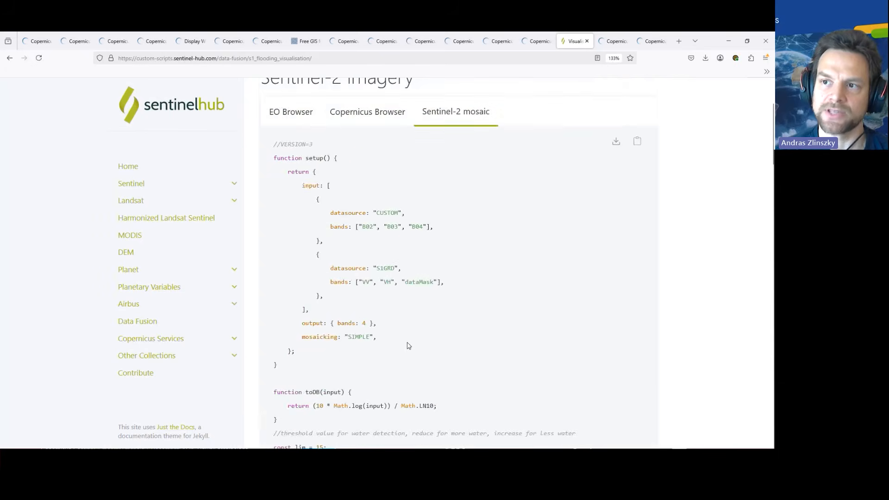
scroll(408, 346, down, 4)
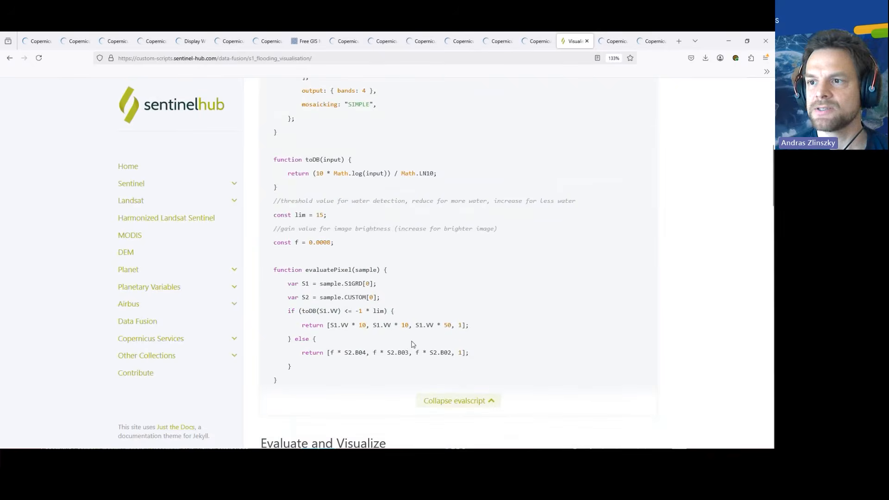
scroll(407, 344, up, 7)
click(636, 262)
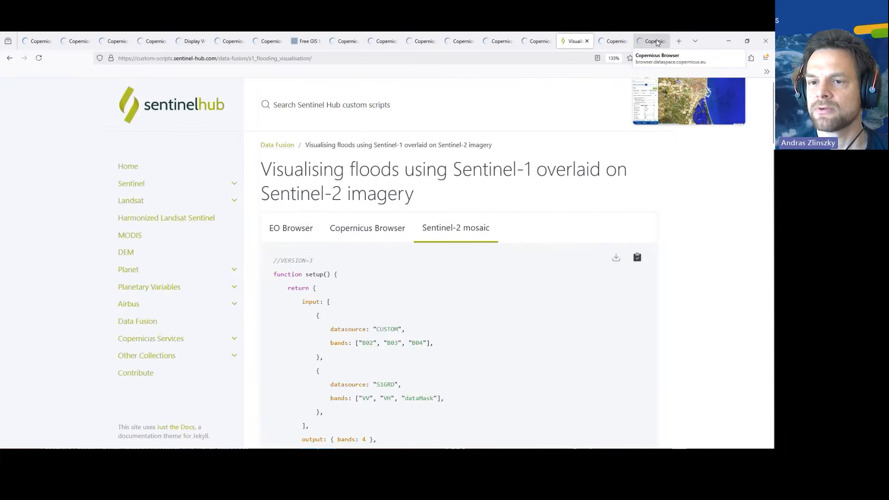
- Switch to Copernicus Browser in a fresh session, find Valencia, Spain, and frame the city with the Albufera lagoon
click(657, 41)
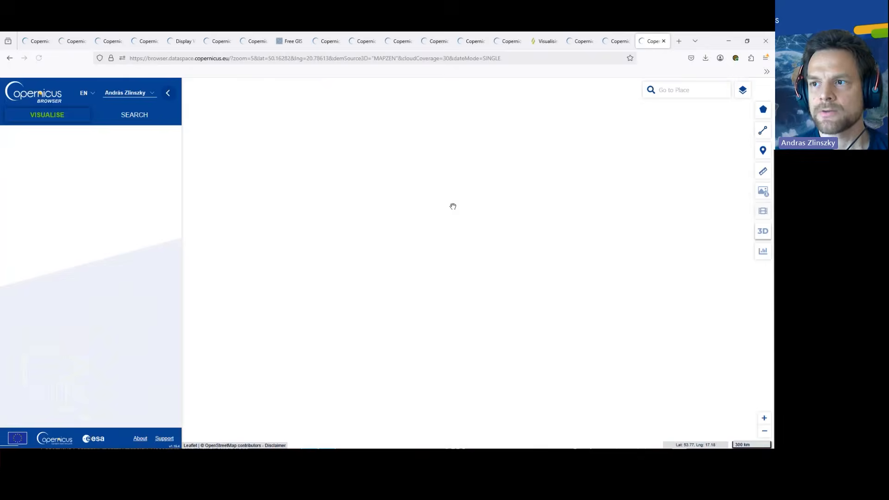
click(685, 90)
text(valencia)
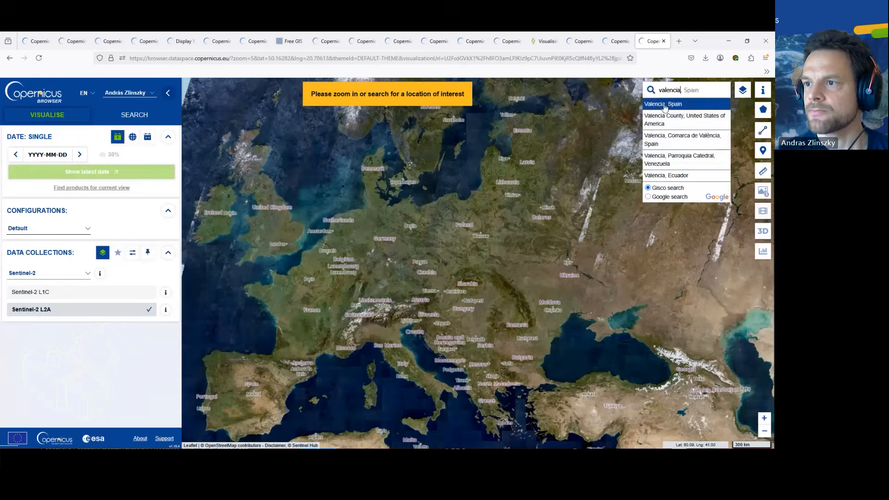
click(665, 104)
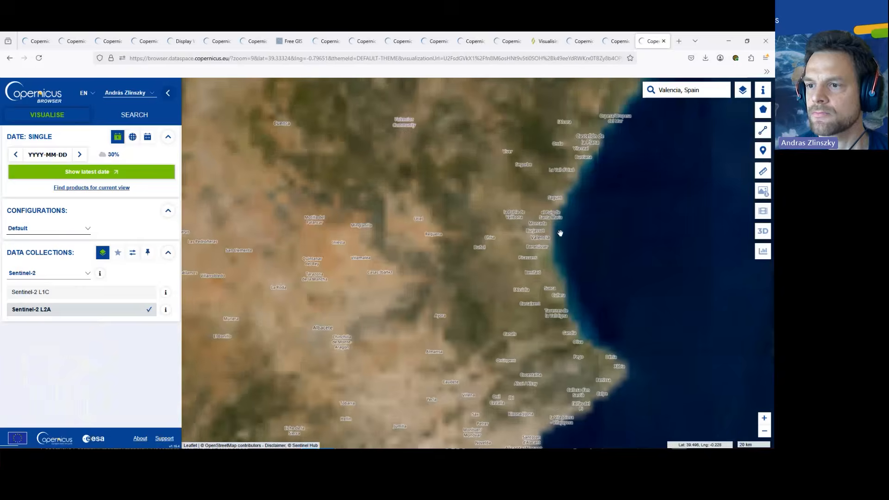
scroll(558, 229, up, 4)
scroll(445, 236, down, 2)
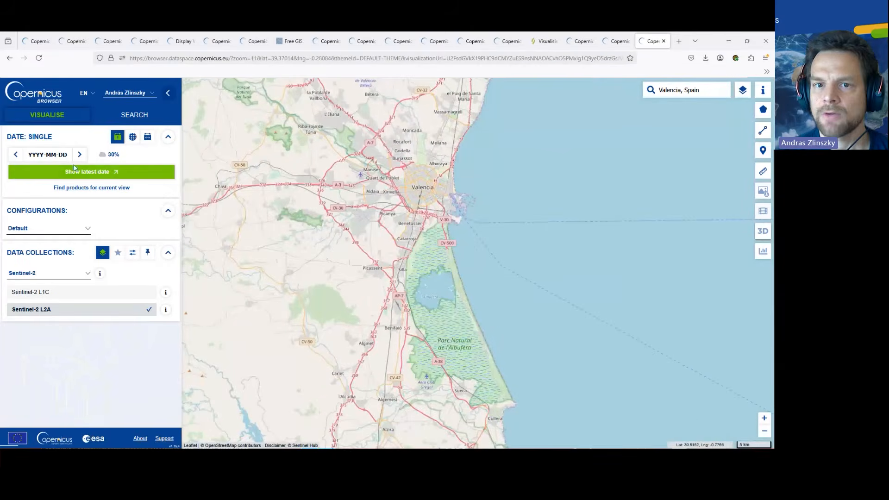
- Change the data collection from Sentinel-2 to Sentinel-2 Mosaics and open the True Color Cloudless layer's custom script
click(48, 155)
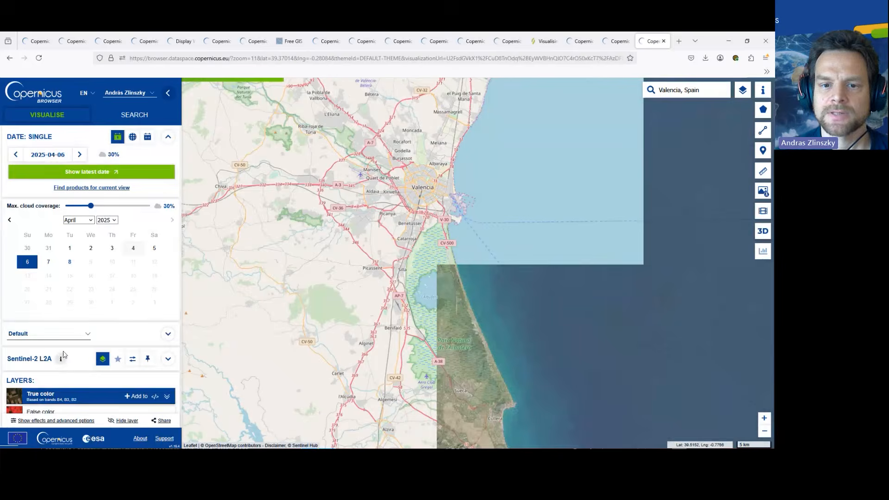
click(168, 362)
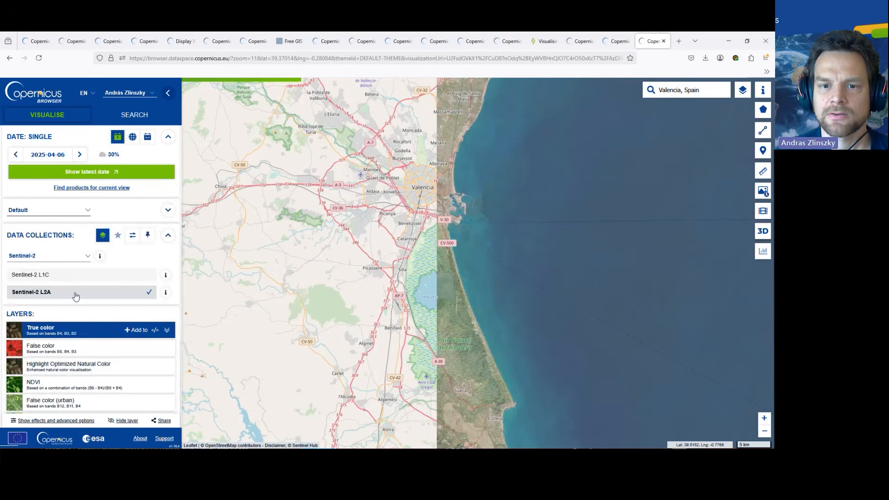
click(63, 259)
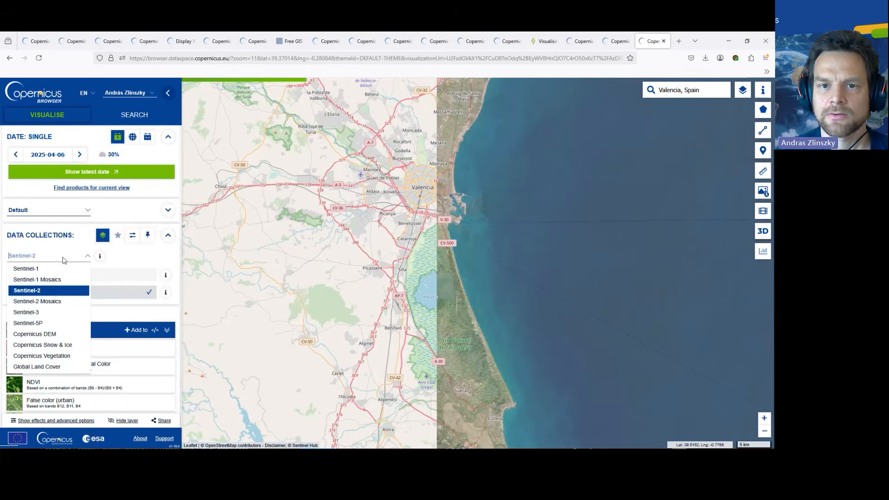
click(37, 301)
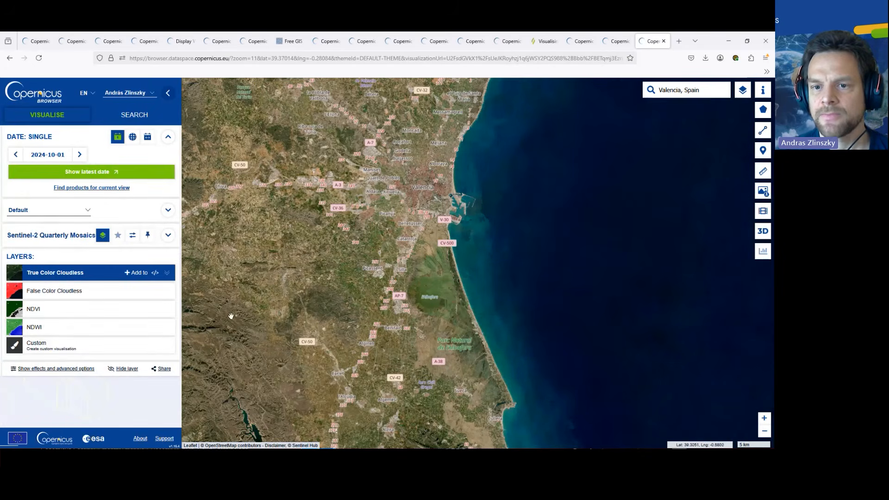
click(155, 273)
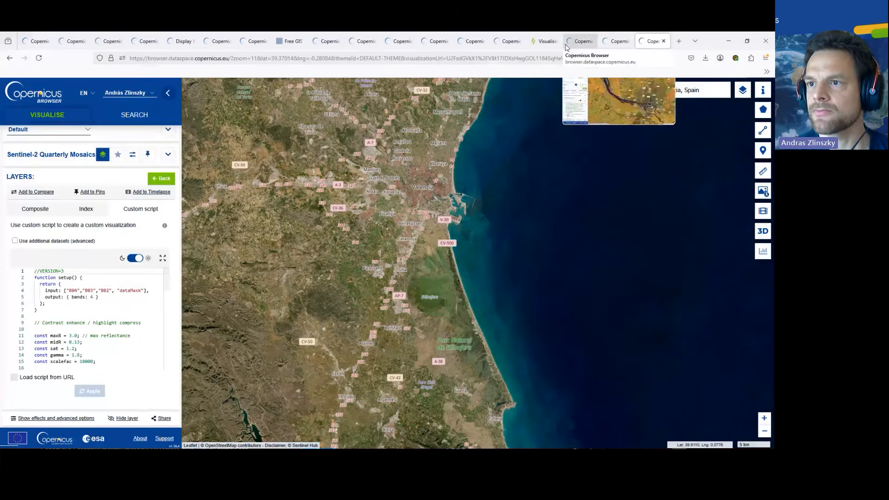
- Recheck the Sentinel-2 mosaic flood evalscript on the Sentinel Hub custom scripts site and return to Copernicus Browser
click(545, 41)
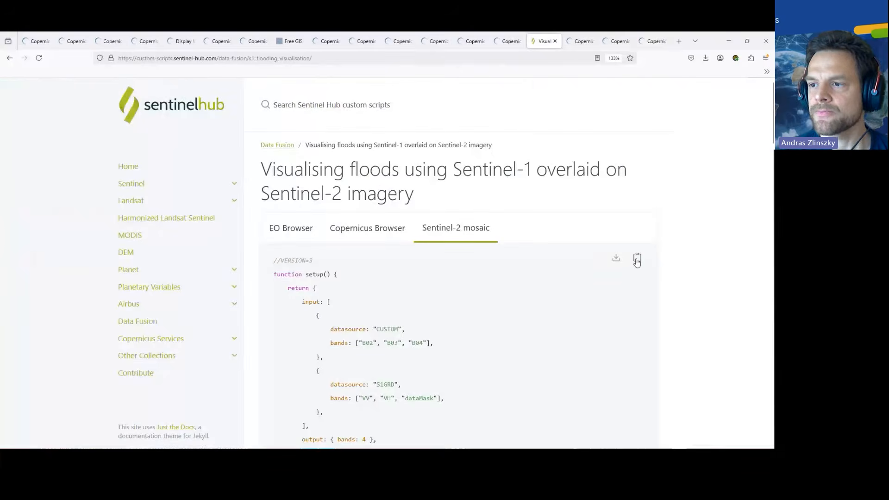
scroll(410, 309, down, 5)
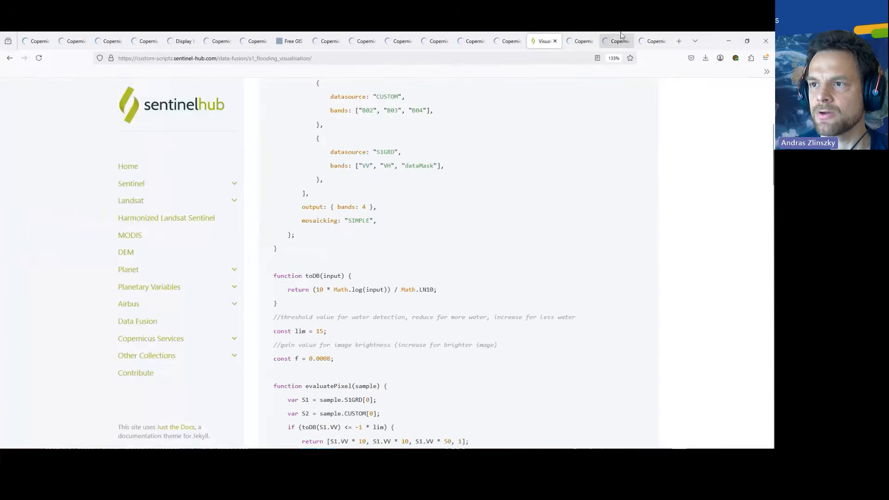
click(654, 42)
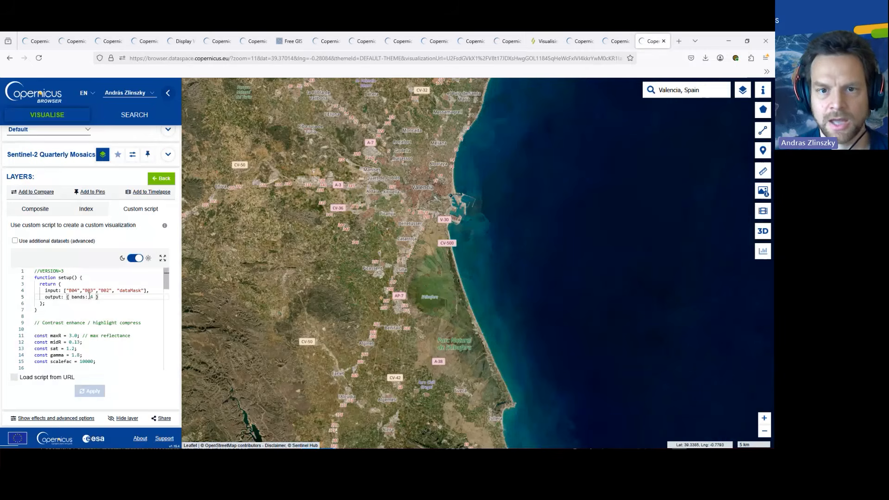
- Enable additional datasets for the custom script, add S-1 GRD, and customize its timespan to 2024-10-30 through 2024-10-31
click(15, 241)
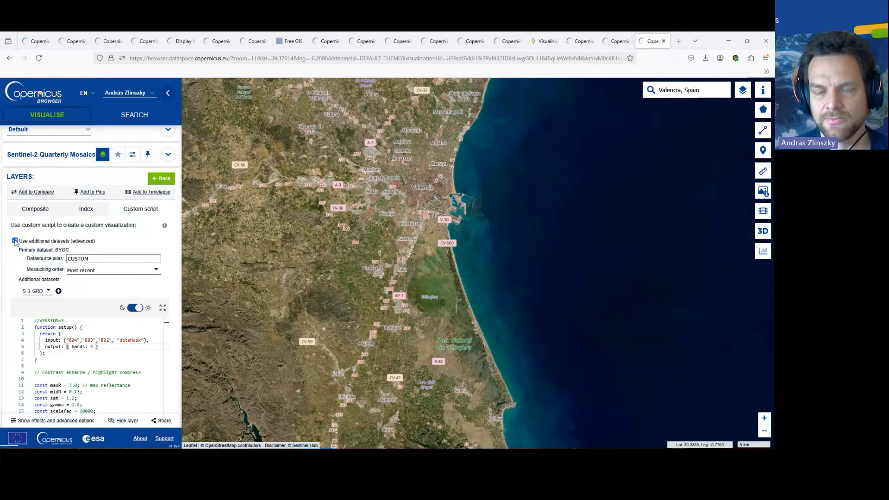
click(58, 292)
scroll(42, 306, down, 2)
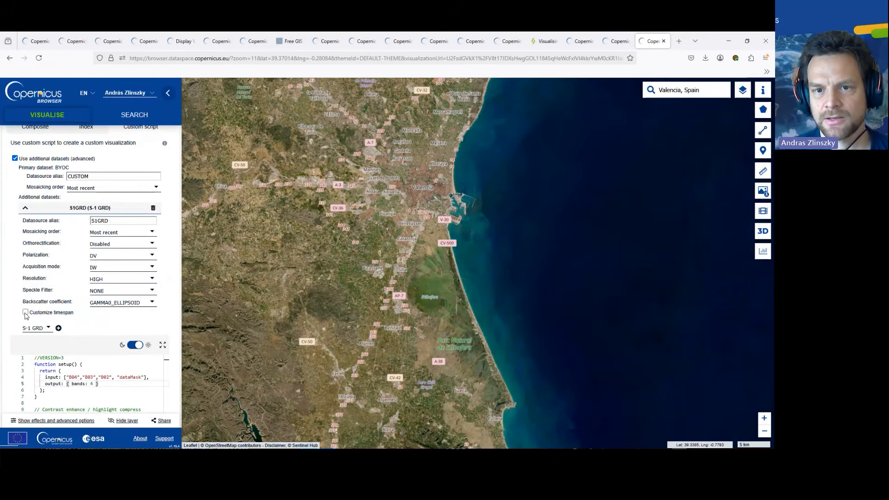
click(25, 313)
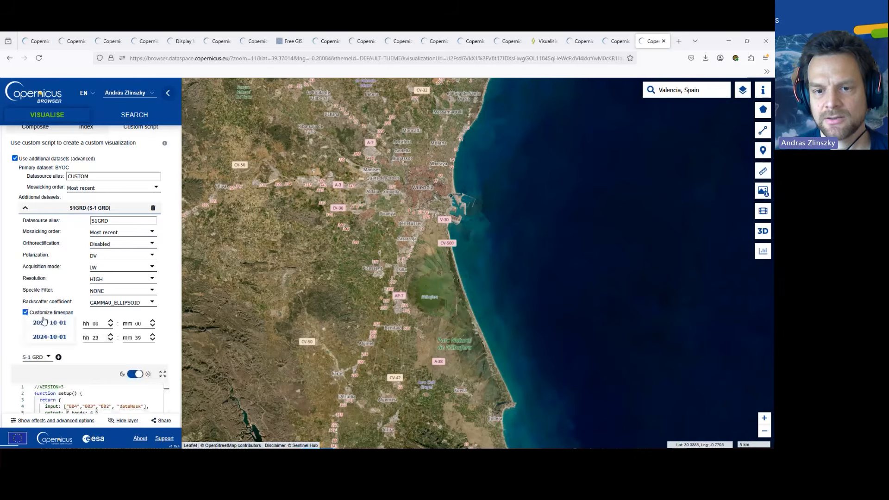
click(49, 336)
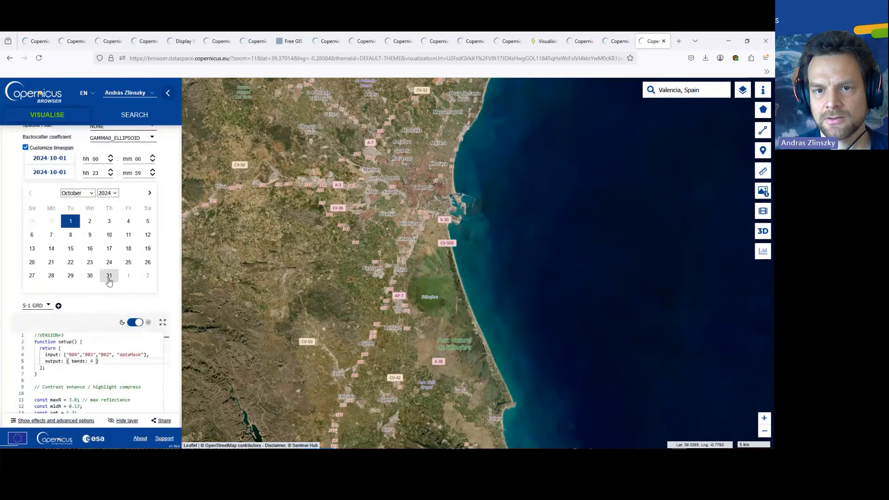
click(110, 276)
click(62, 209)
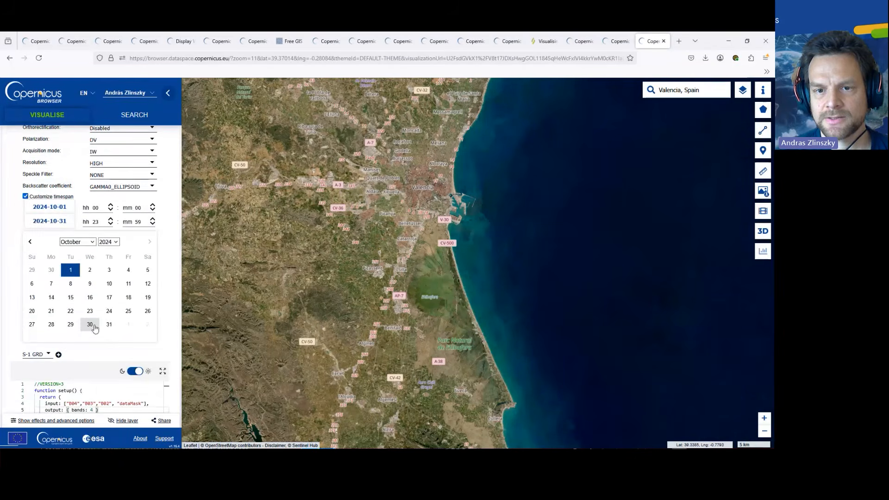
click(89, 323)
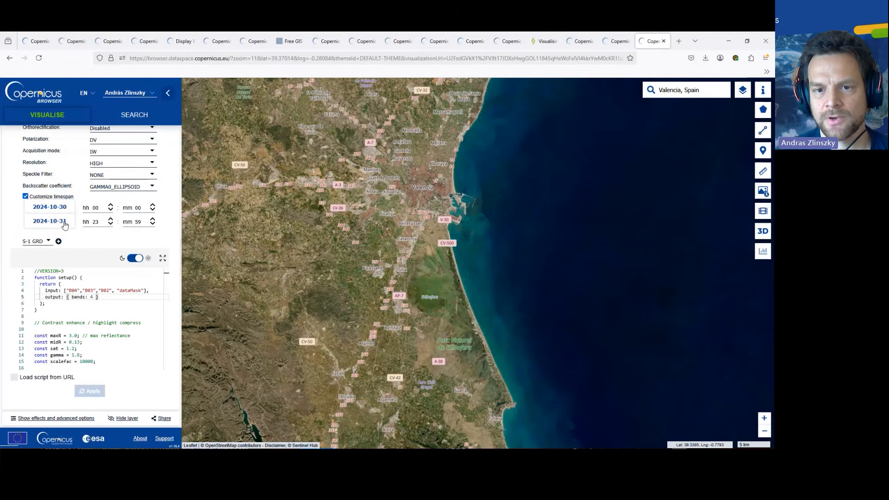
- Replace the entire custom script with the copied flood evalscript, apply it, and inspect the flooded area south of Valencia
click(52, 290)
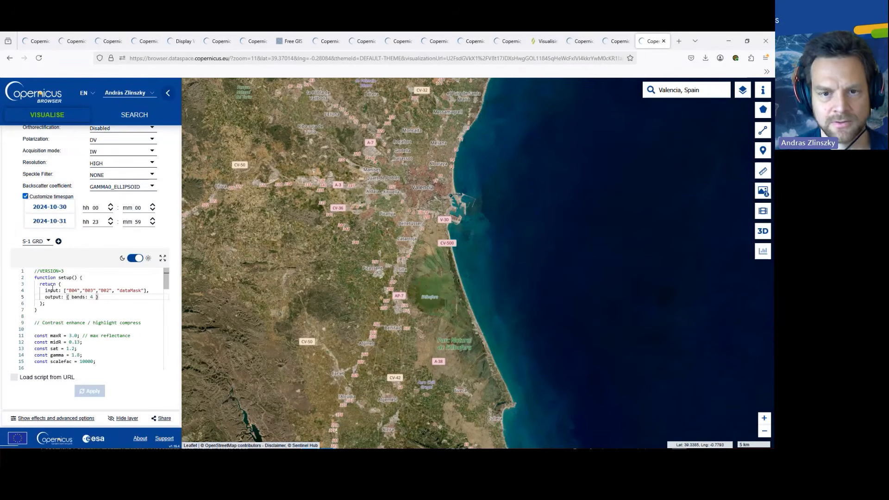
key(ctrl+a)
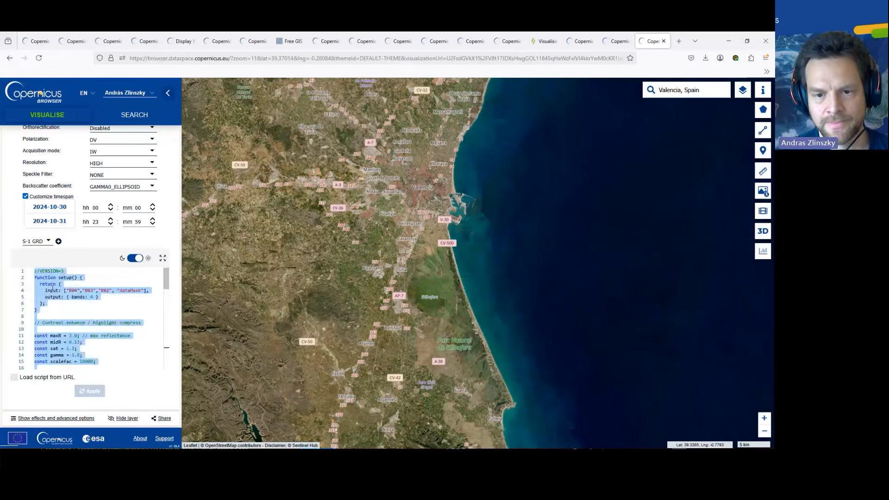
key(ctrl+v)
click(93, 392)
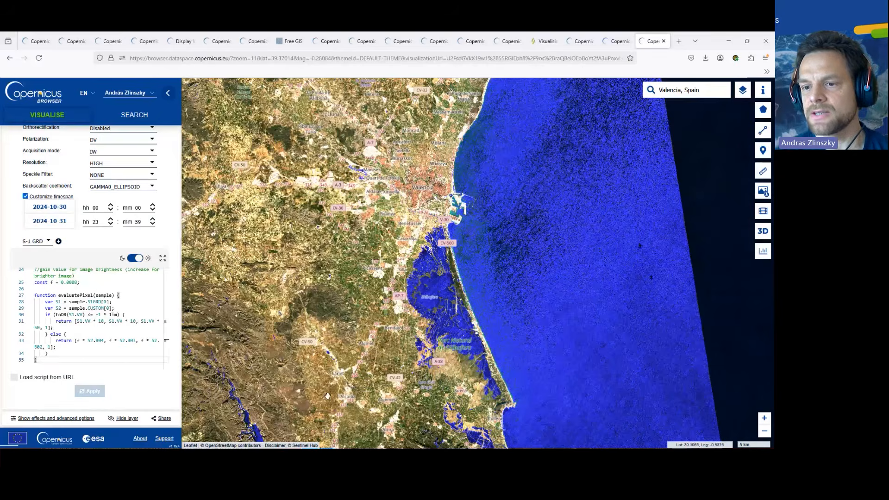
drag(327, 396, 363, 322)
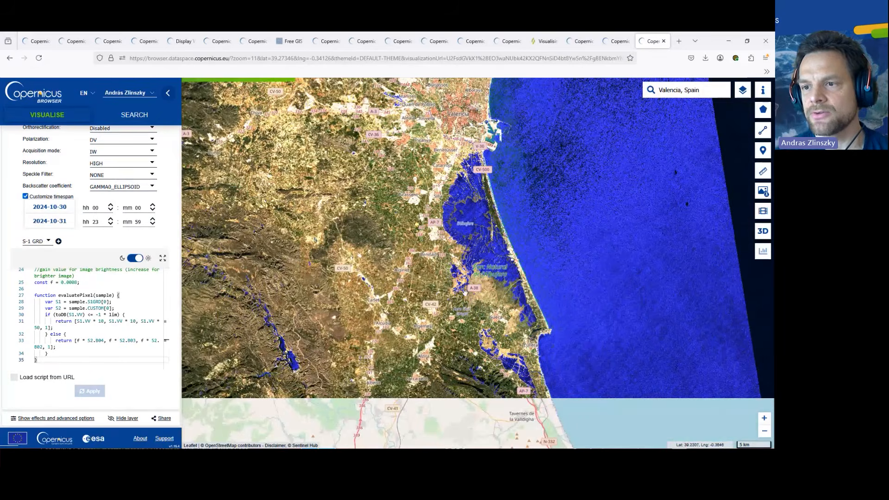
drag(465, 292, 379, 332)
drag(333, 219, 384, 277)
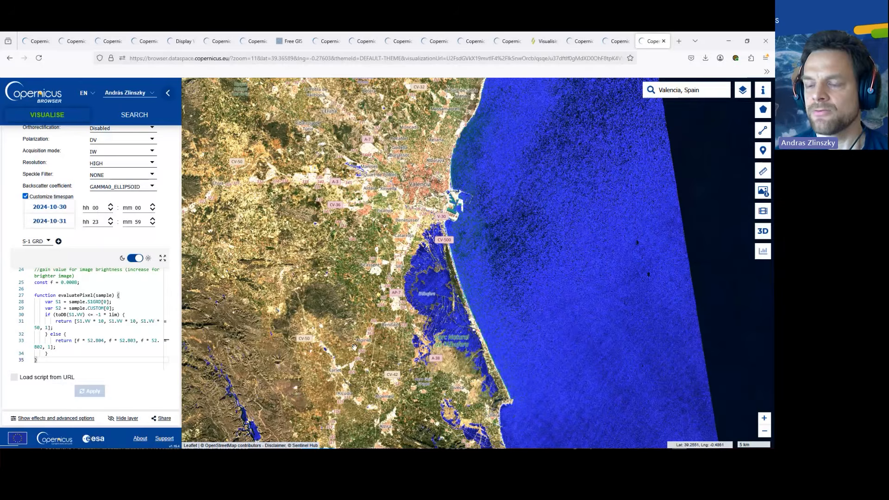
drag(354, 346, 402, 303)
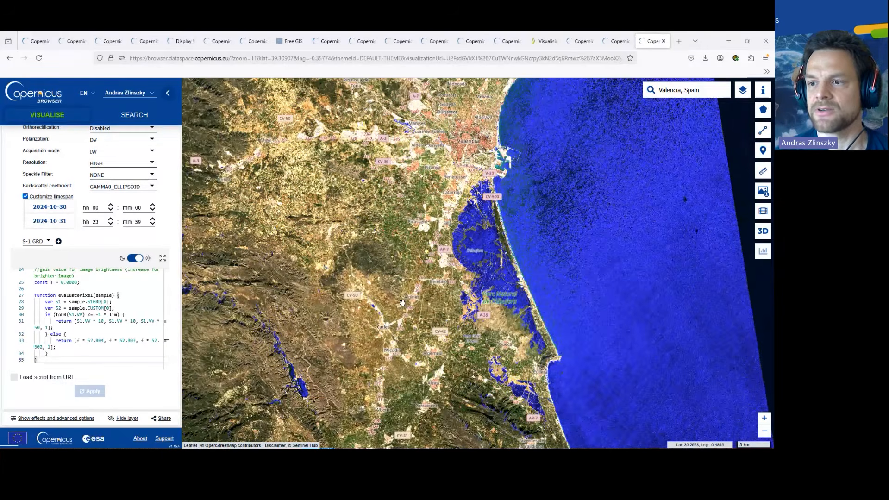
key(alt+Tab)
key(alt+Tab)
key(alt+Tab)
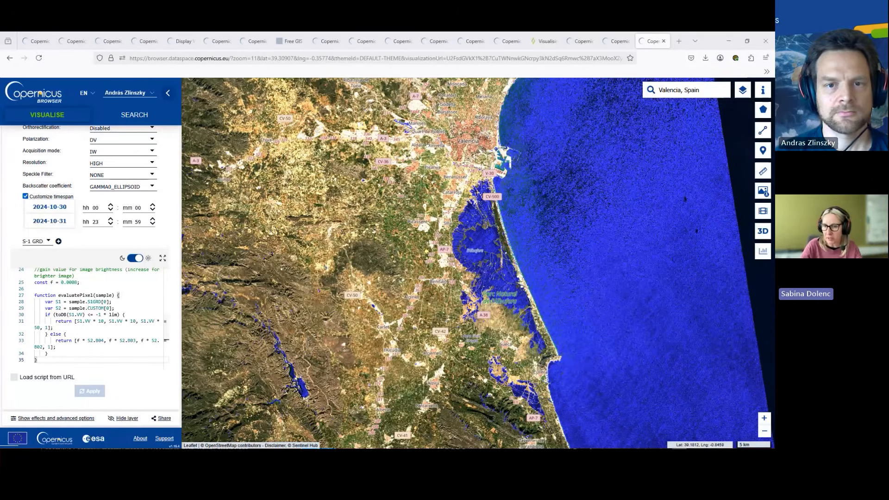
scroll(95, 262, up, 5)
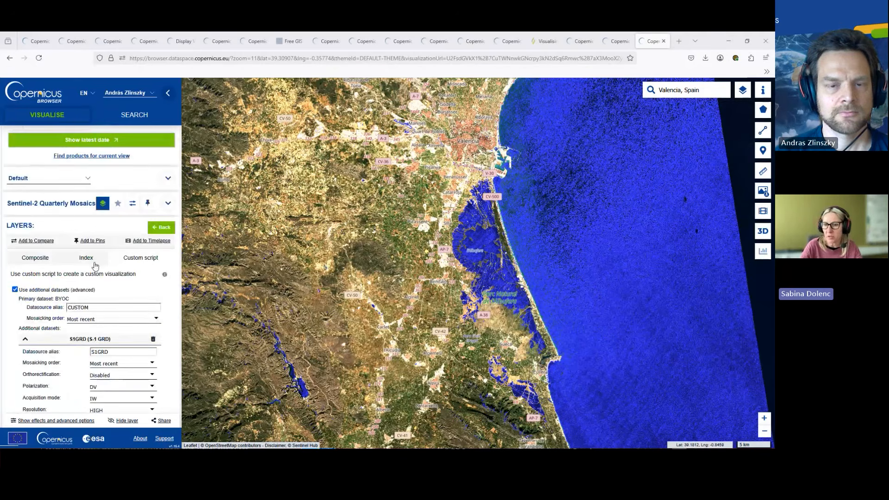
scroll(95, 264, down, 4)
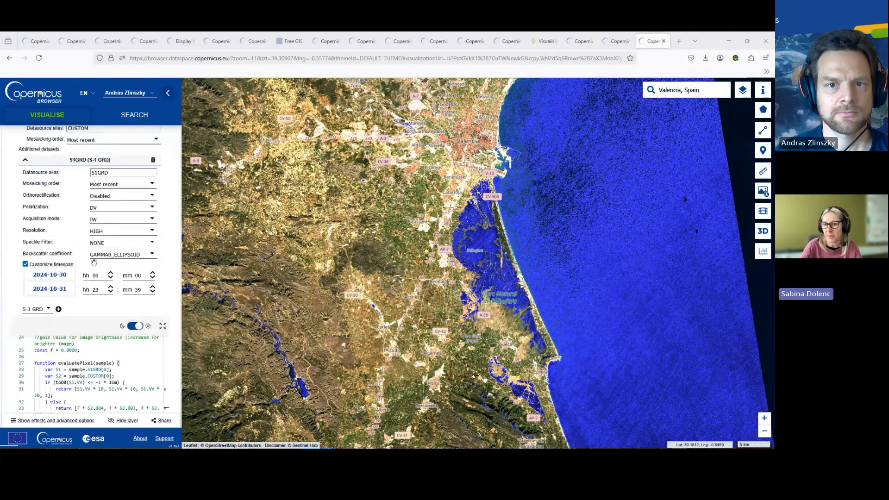
- Change the data collection from Sentinel-2 Mosaics to Global Land Cover
scroll(94, 262, up, 4)
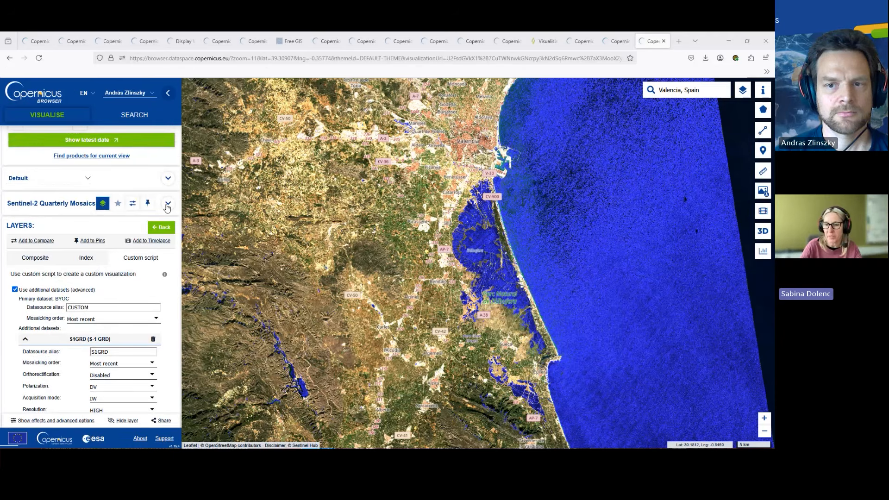
click(168, 204)
click(49, 225)
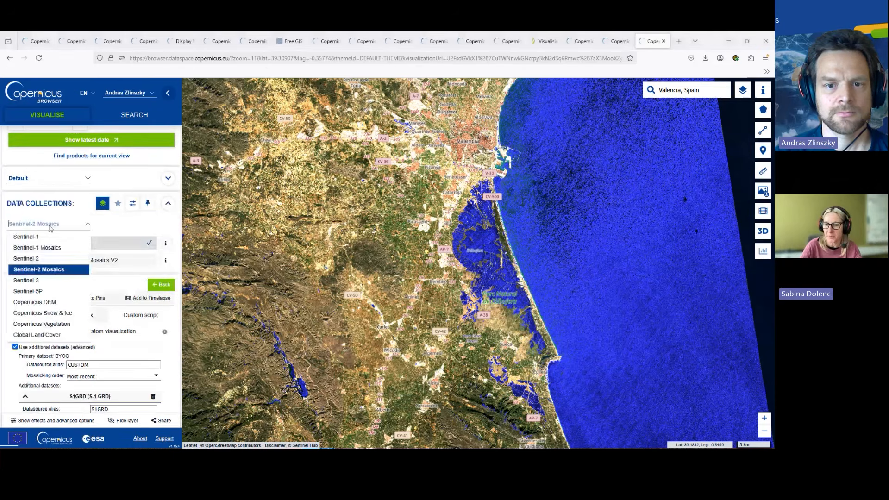
click(37, 334)
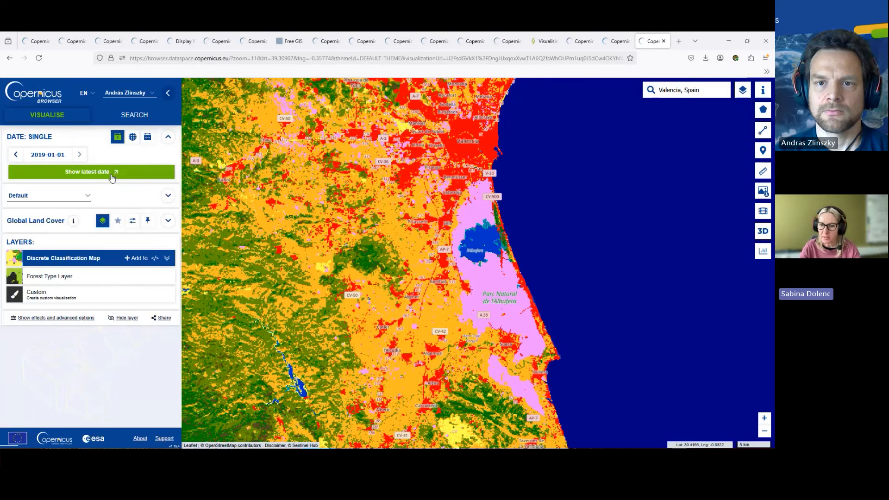
- Return the Sentinel-2 L2A date selection from time range to single date and review the analytical image download formats
click(148, 137)
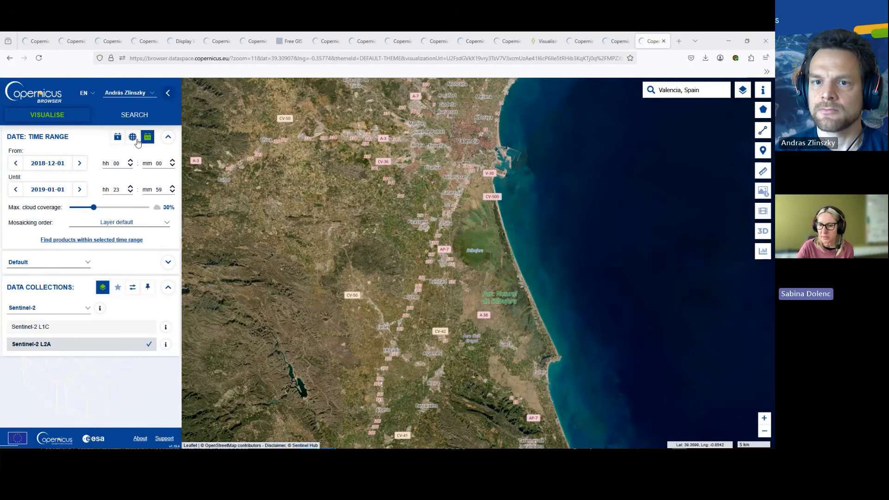
click(118, 137)
click(762, 191)
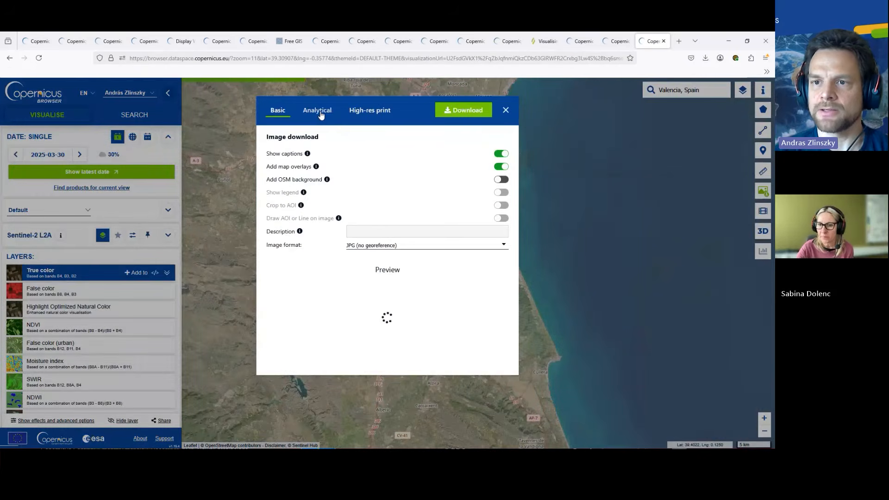
click(320, 114)
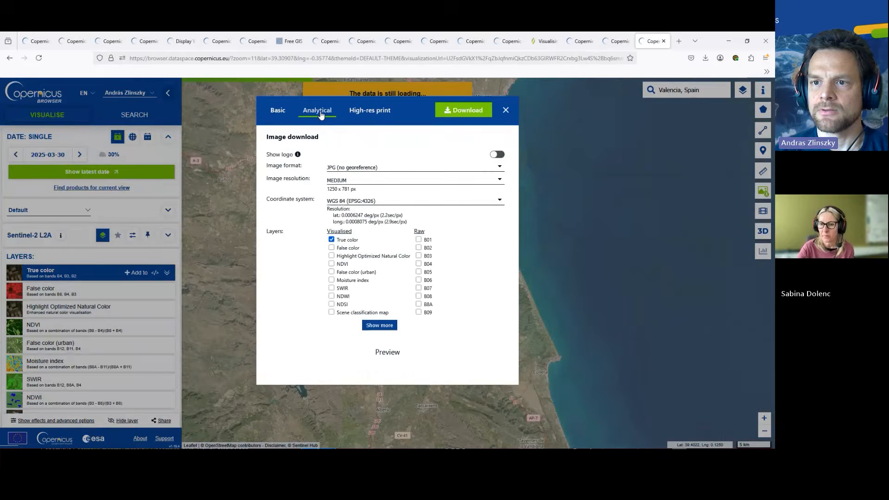
click(494, 170)
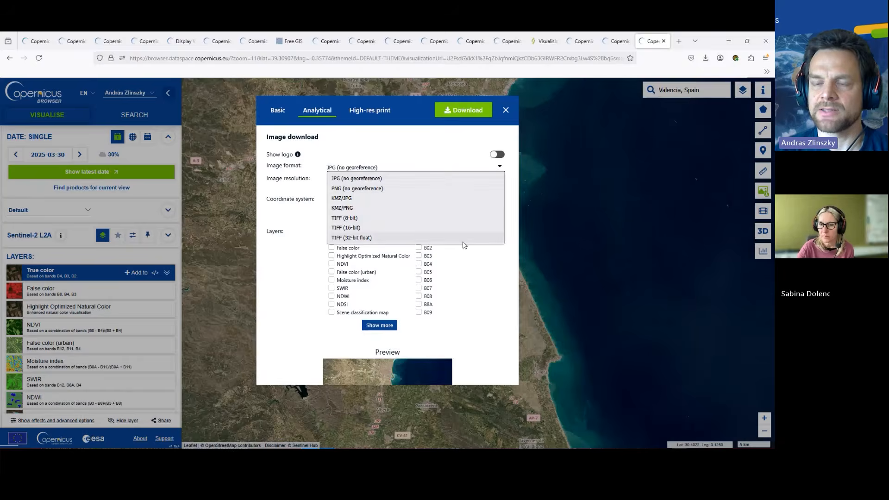
click(447, 169)
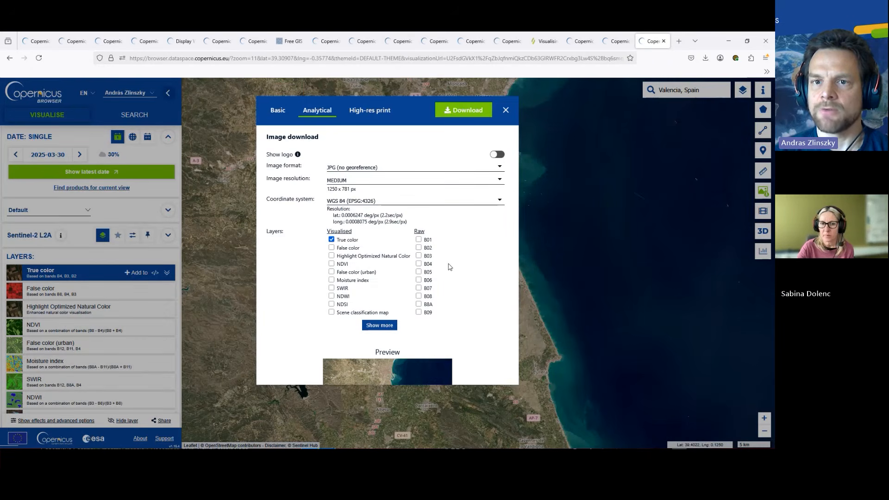
click(505, 113)
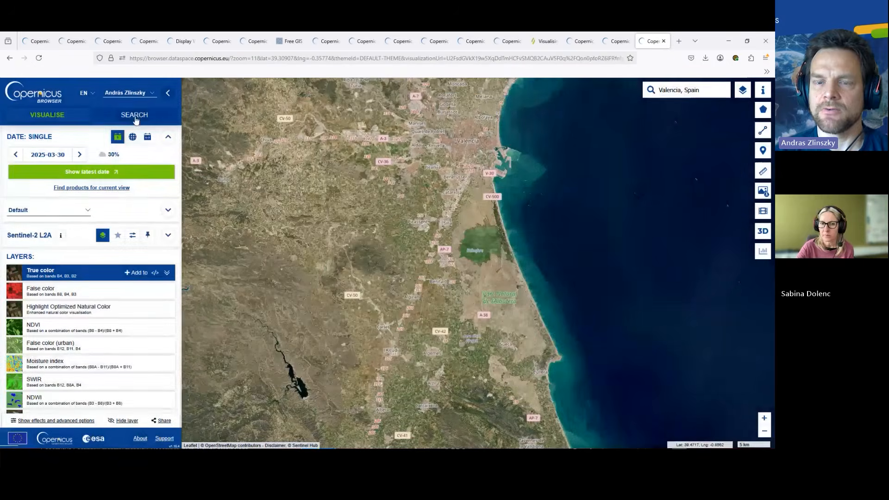
- Search for Sentinel-2 MSI products from 2025-03-08 to 2025-04-08 and review the product info of an L2A result for tile T30SXJ
click(135, 119)
scroll(43, 266, down, 1)
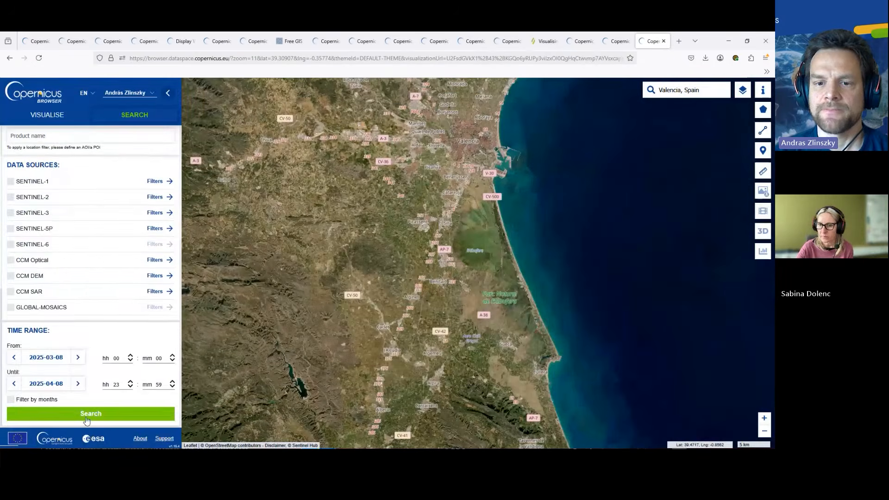
click(11, 198)
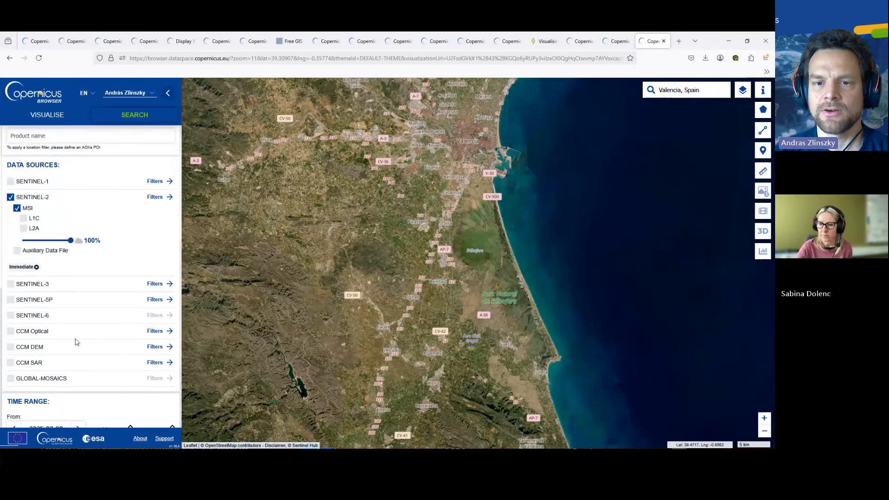
click(80, 414)
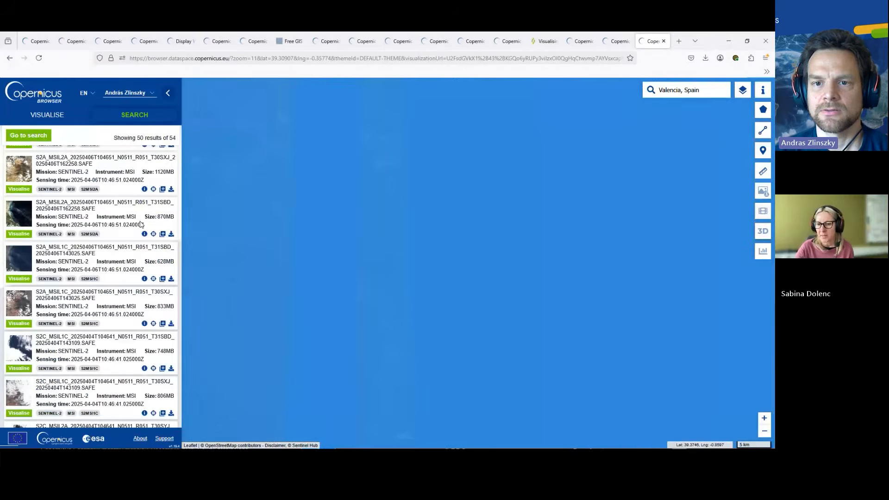
click(145, 189)
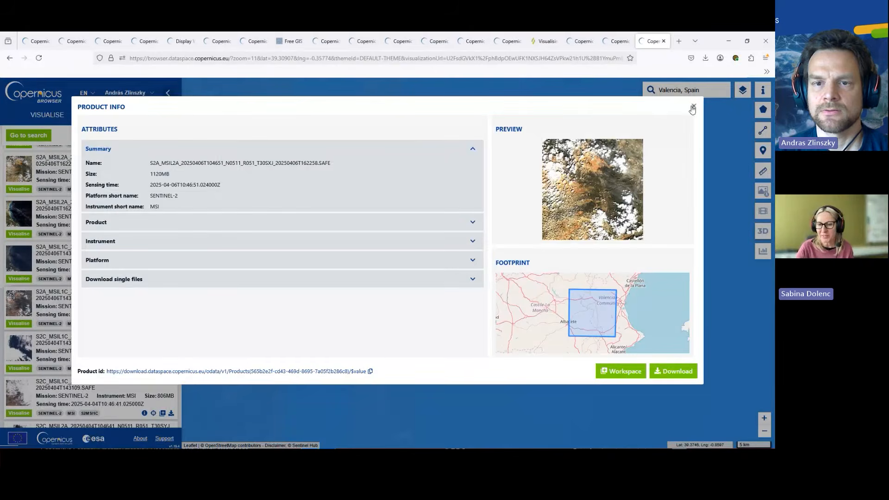
click(693, 107)
- Inspect the Sentinel-2 L2A True color layer around Valencia in 3D and open the timelapse tool
click(53, 115)
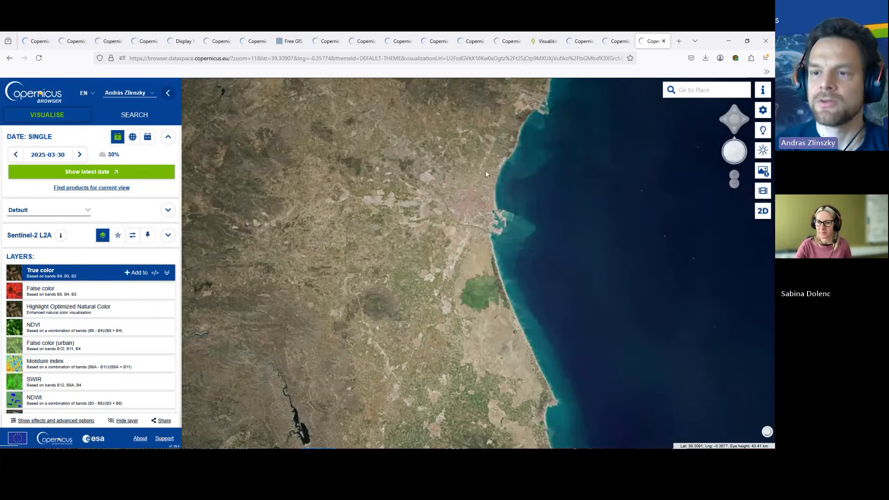
mouse_move(392, 301)
mouse_down()
mouse_move(420, 335)
mouse_move(309, 332)
mouse_move(304, 278)
mouse_move(398, 287)
mouse_up()
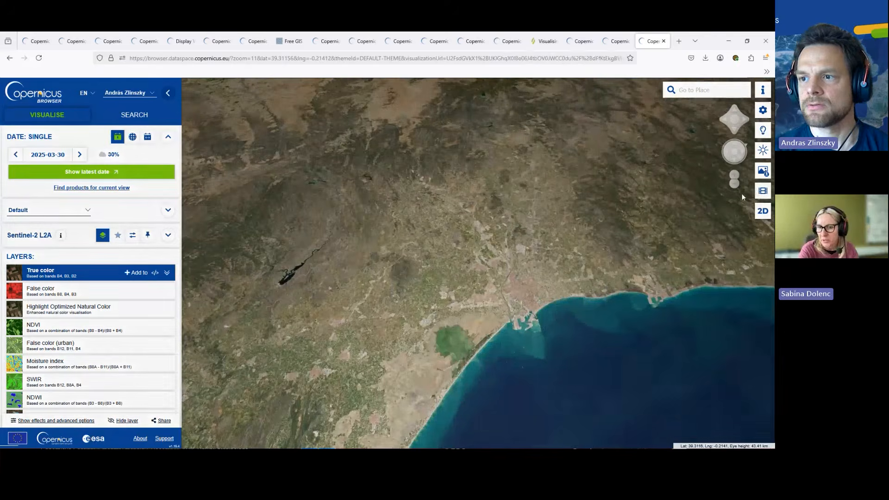
click(762, 190)
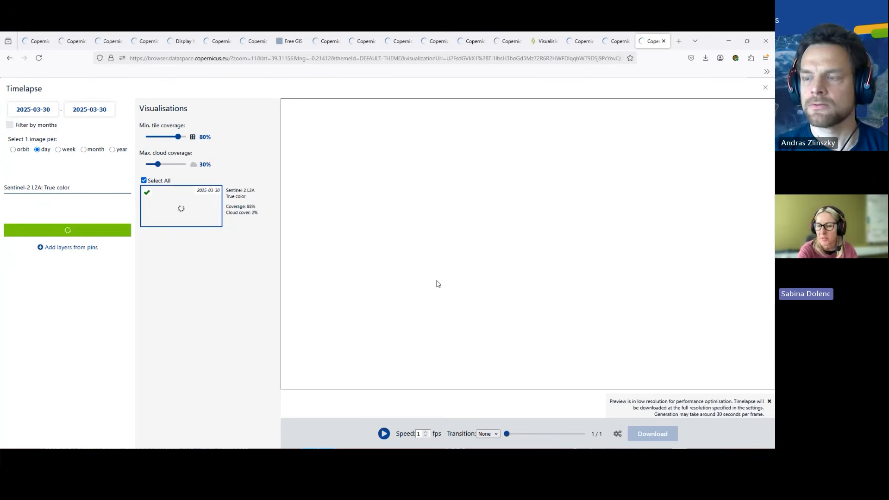
- Switch to the other Copernicus Browser tab, mark a point of interest west of central Valencia, and remove it
click(615, 42)
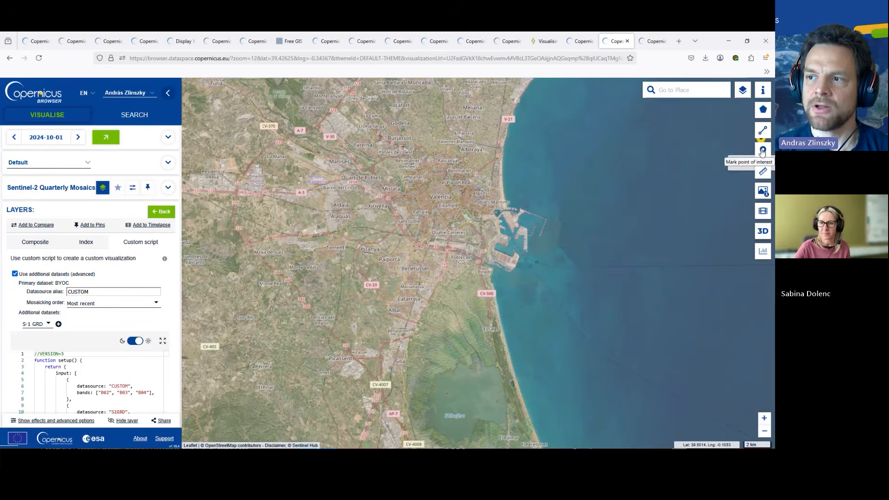
mouse_move(762, 117)
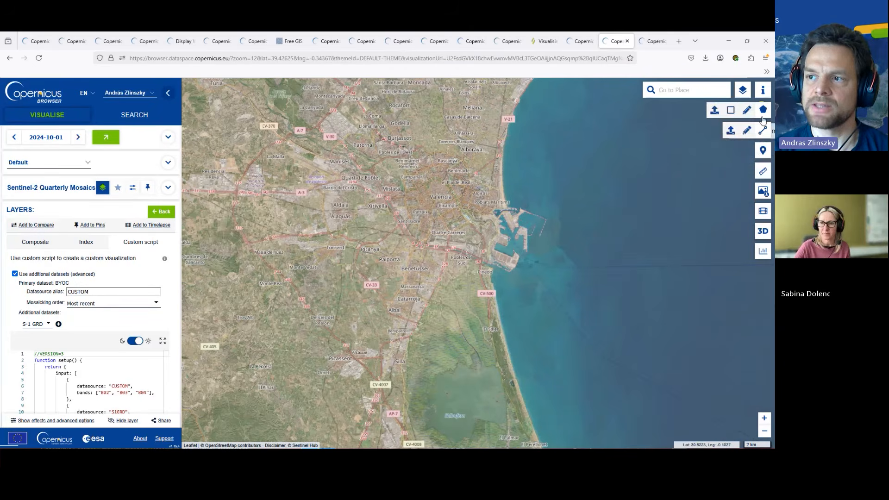
click(714, 111)
click(415, 203)
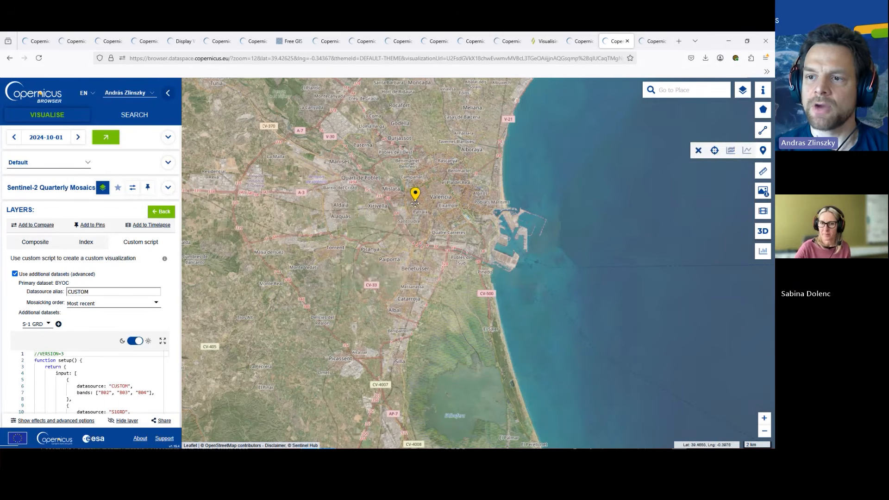
click(699, 152)
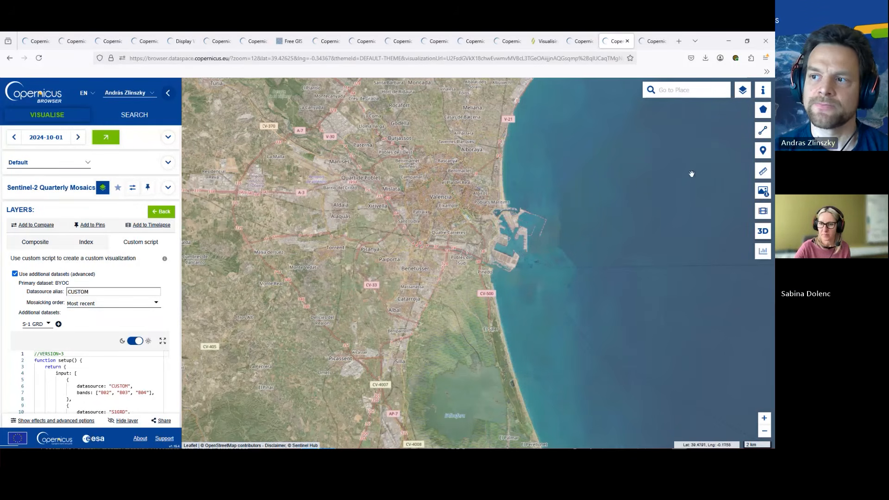
mouse_move(766, 129)
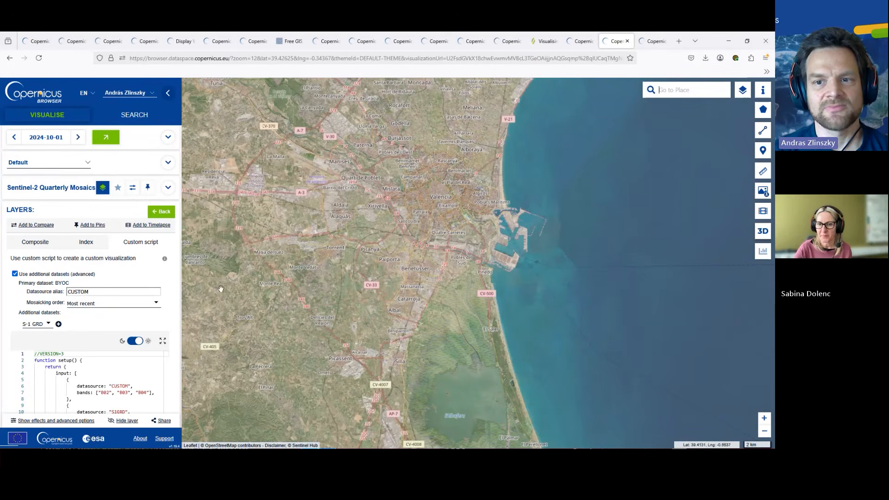
- Review the available visualisation themes and keep the Default theme
drag(445, 241, 404, 217)
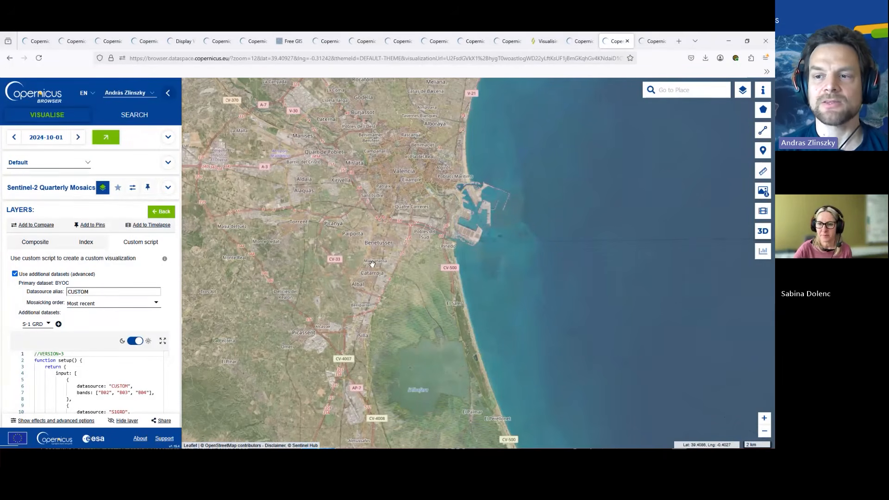
drag(451, 198, 405, 273)
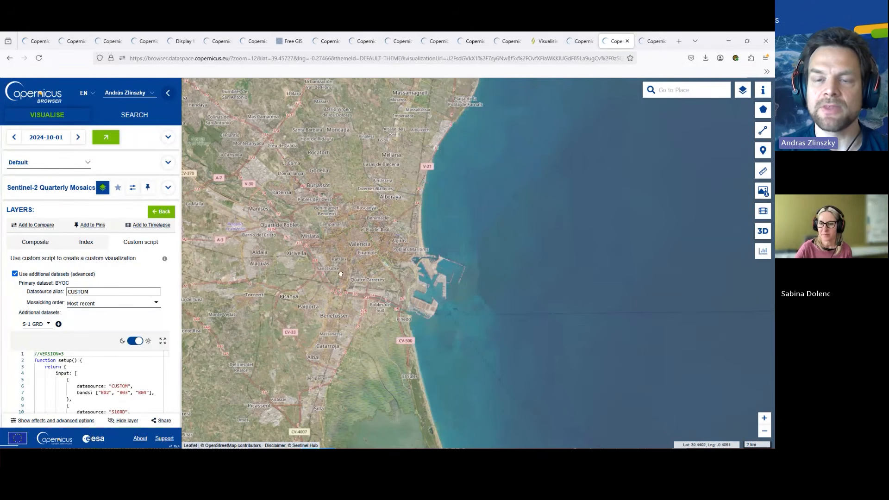
drag(321, 274, 396, 248)
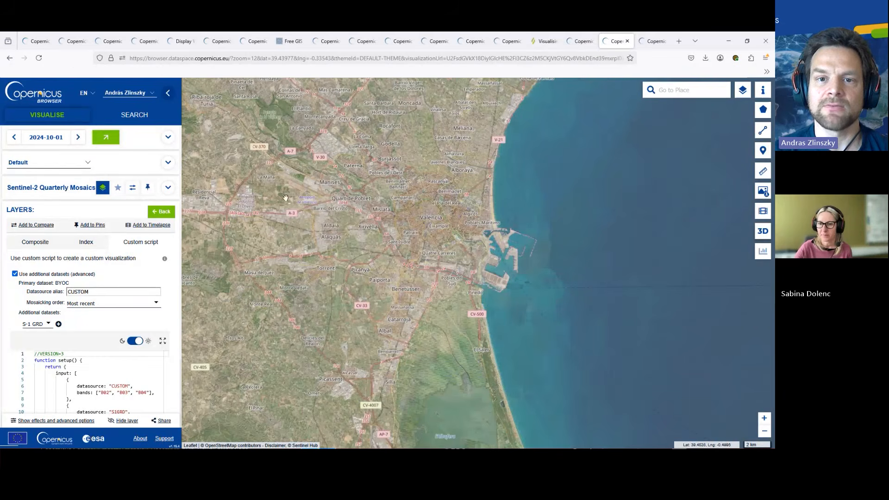
click(46, 162)
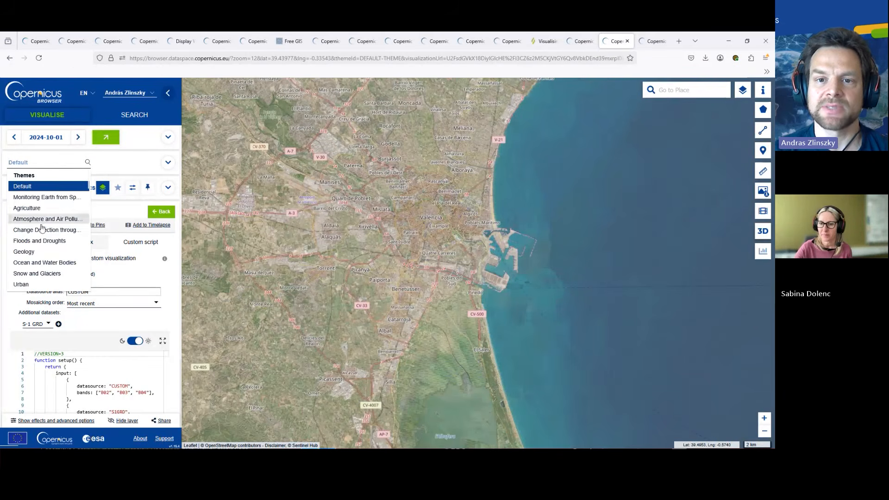
click(52, 185)
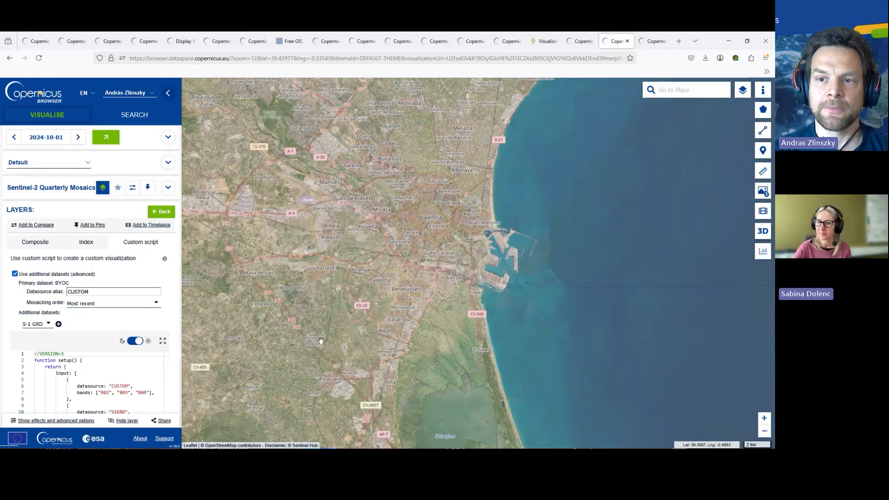
drag(320, 342, 438, 330)
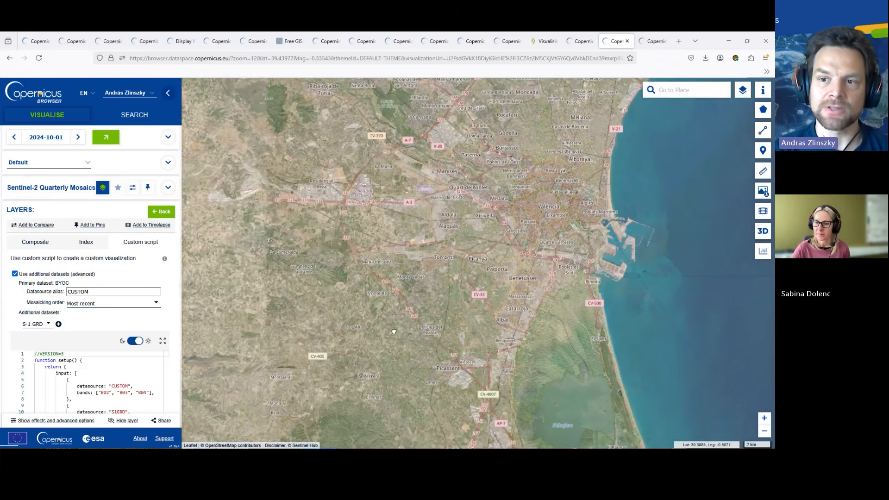
drag(559, 218, 419, 282)
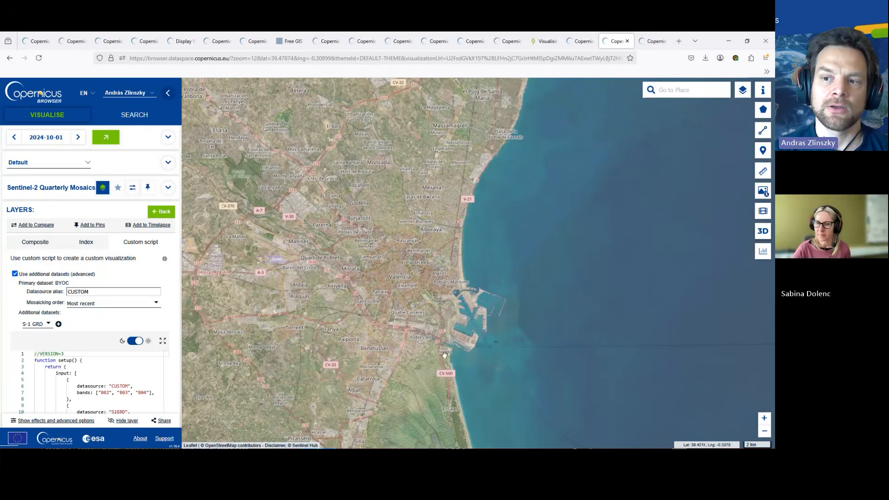
drag(482, 408, 448, 324)
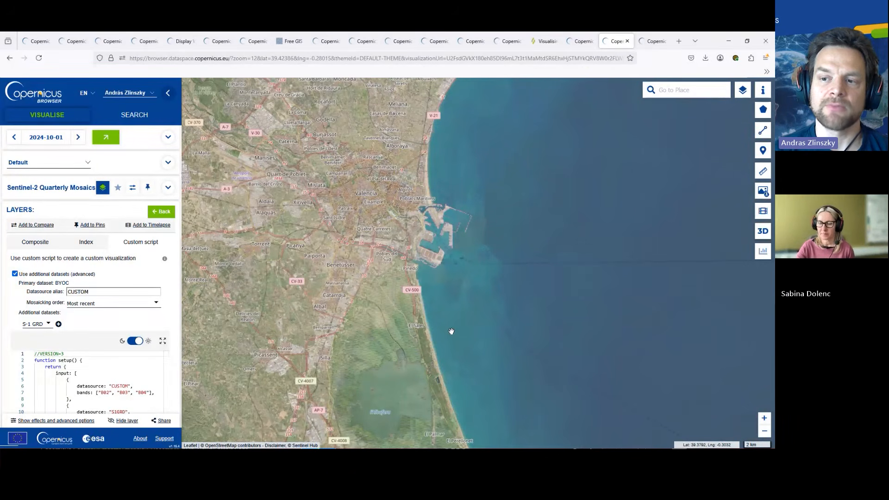
drag(333, 327, 375, 273)
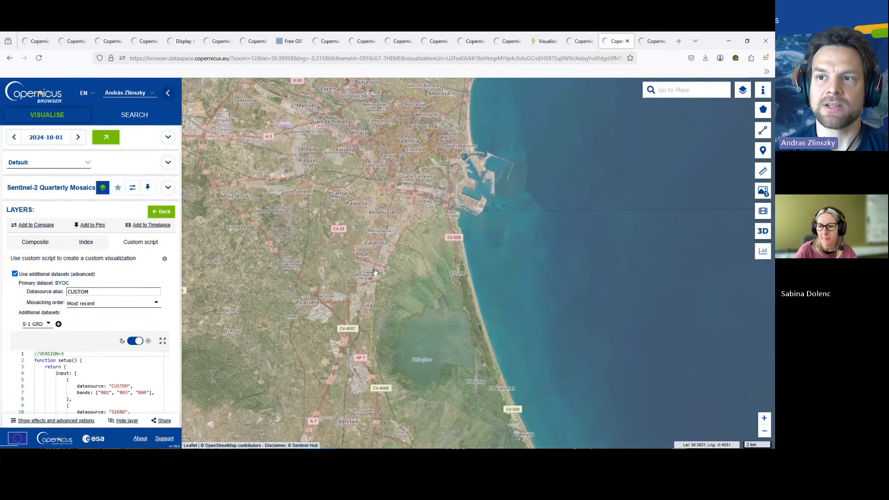
- Read through the flood evalscript's setup inputs, output settings and decibel conversion function
scroll(96, 354, down, 4)
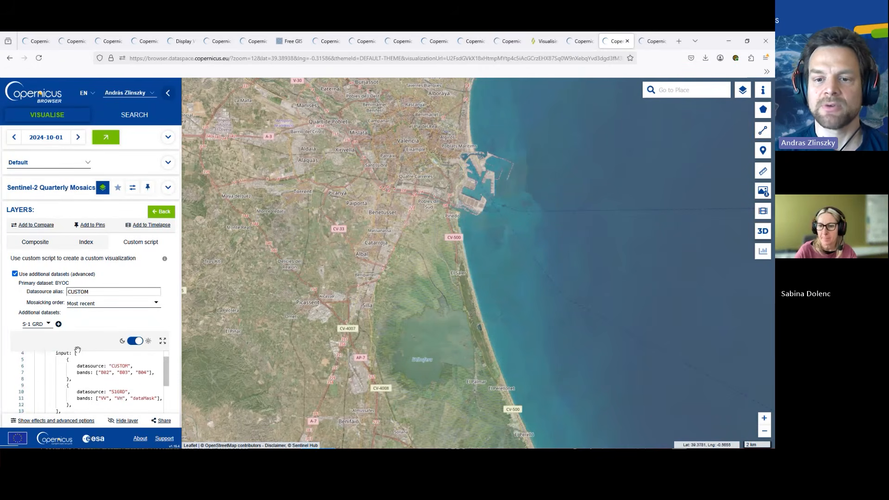
scroll(96, 355, down, 2)
scroll(96, 356, up, 2)
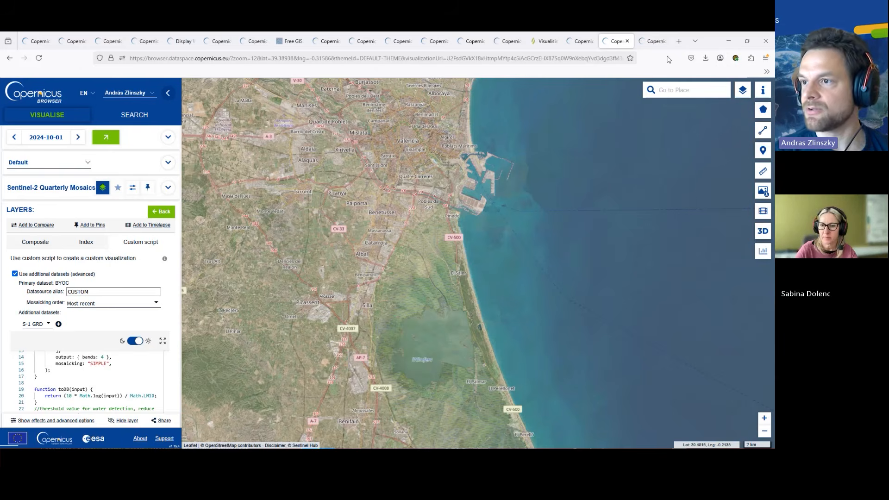
- Find eu-cdse in a new browser tab and open the soil_erosion_risk.ipynb notebook from its notebook-samples repository on GitHub
click(679, 42)
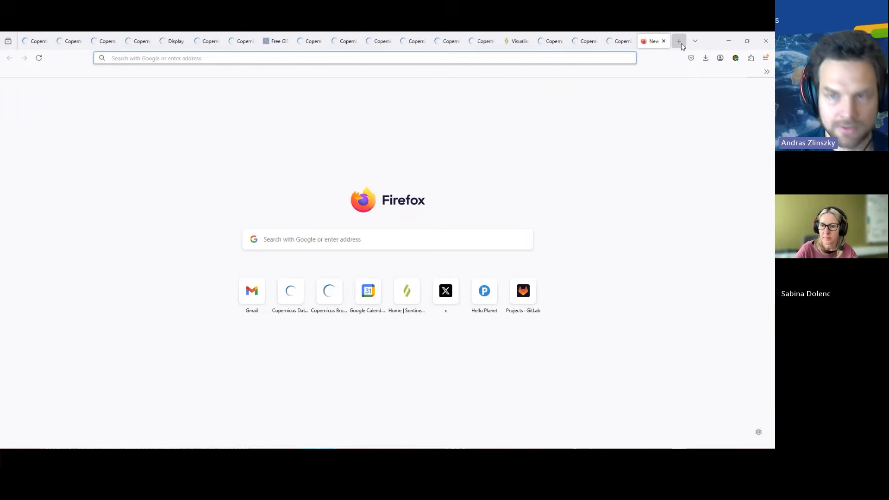
text(eu-cdse)
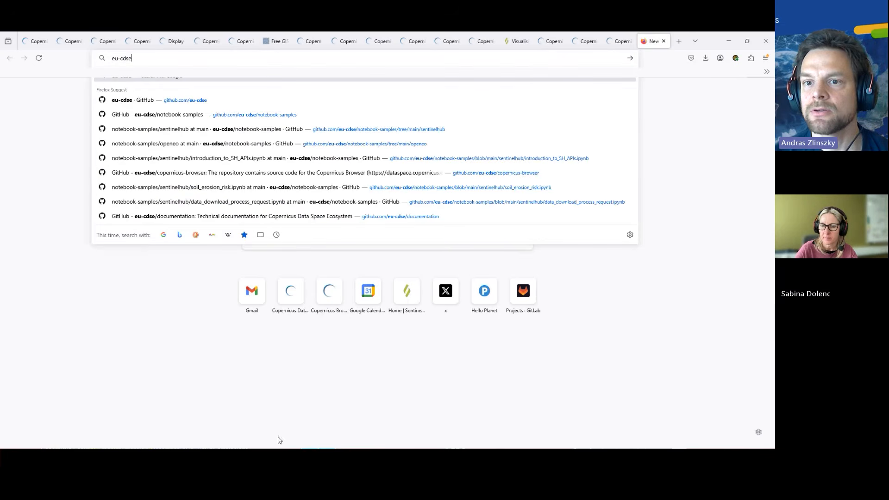
click(375, 192)
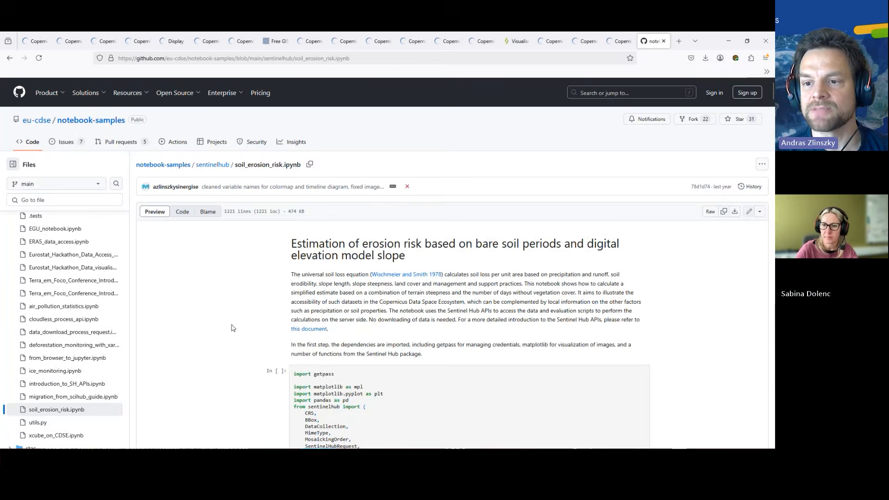
- Examine the soil erosion notebook's bounding box, bare soil evalscript and ratio map, terrain slope data and relative erosion risk calculation
scroll(233, 328, down, 20)
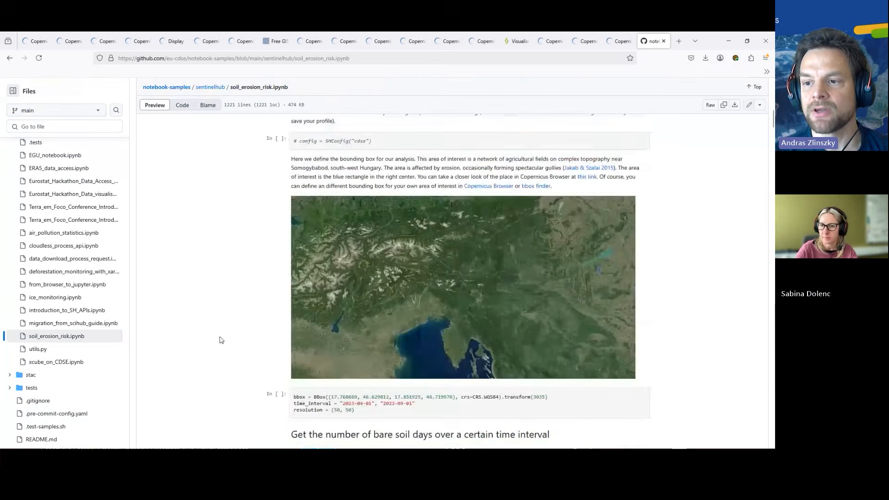
scroll(220, 340, down, 15)
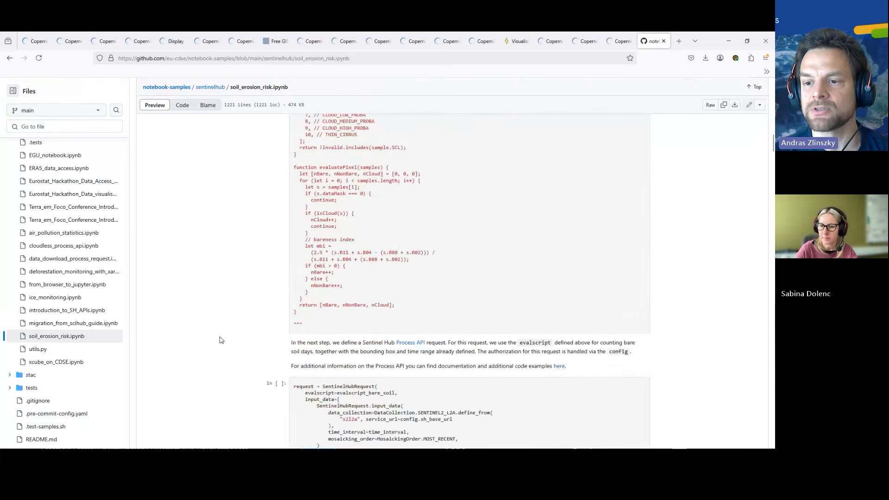
scroll(220, 340, down, 5)
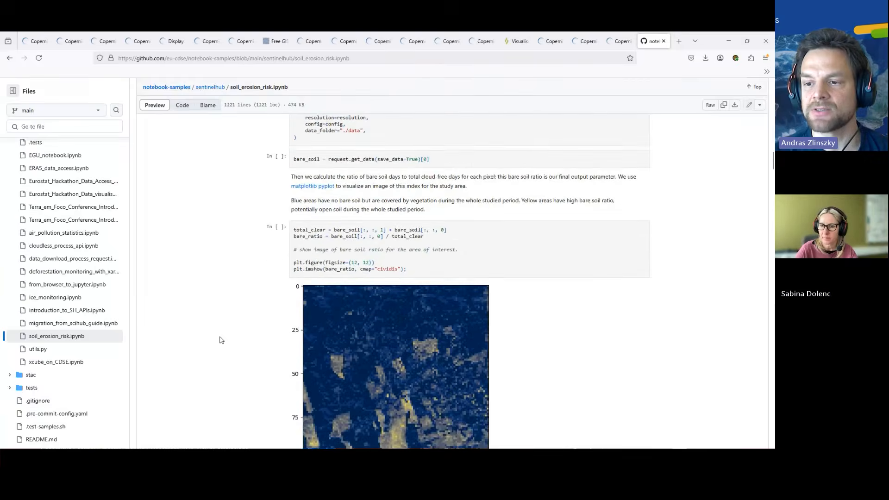
scroll(220, 340, down, 10)
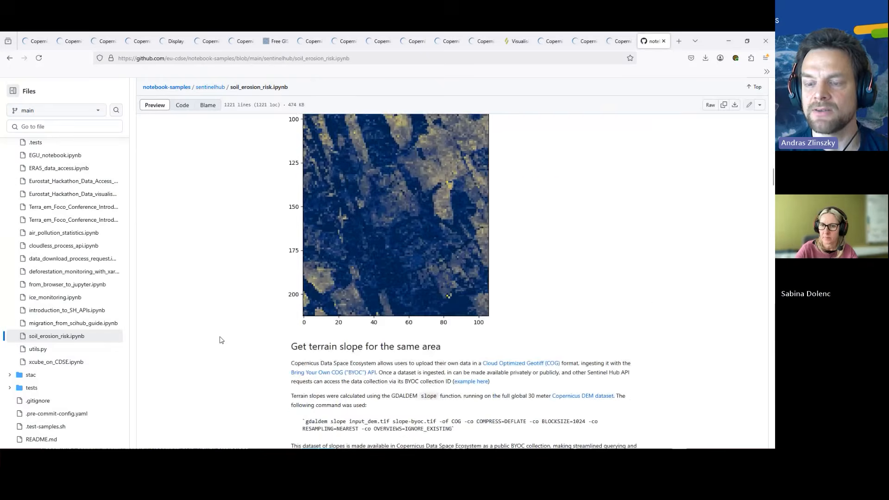
scroll(220, 340, down, 4)
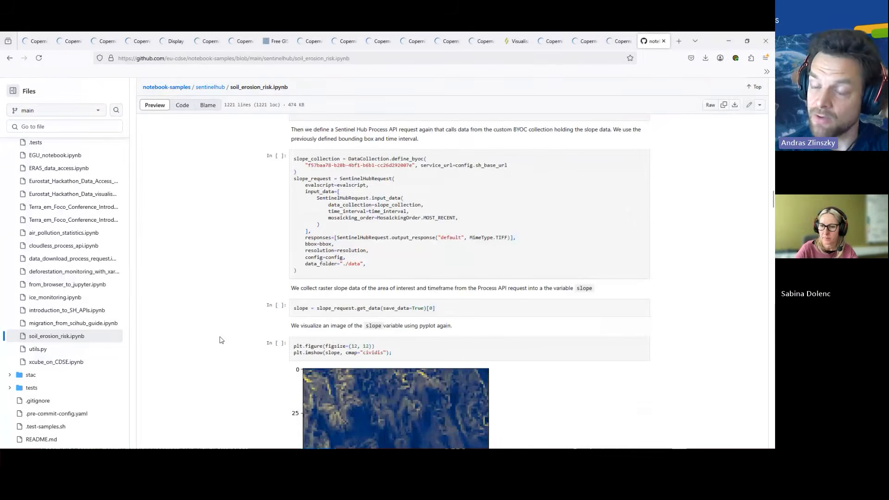
scroll(220, 340, down, 8)
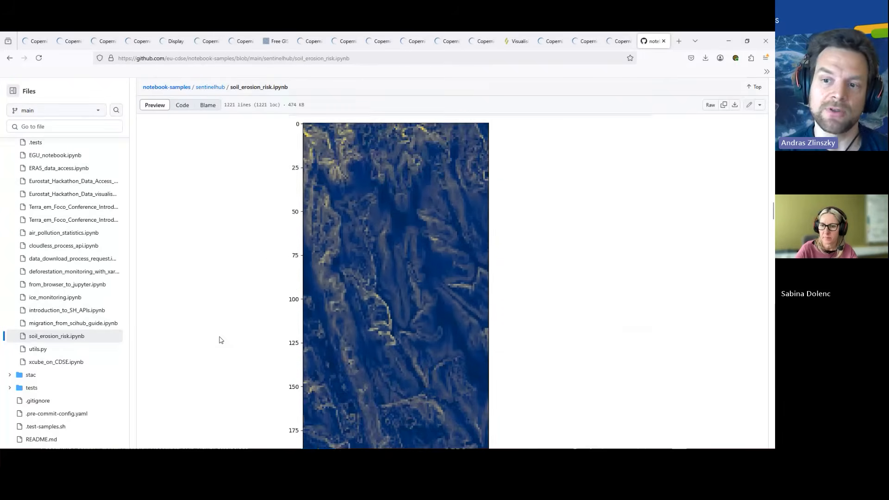
scroll(220, 340, down, 2)
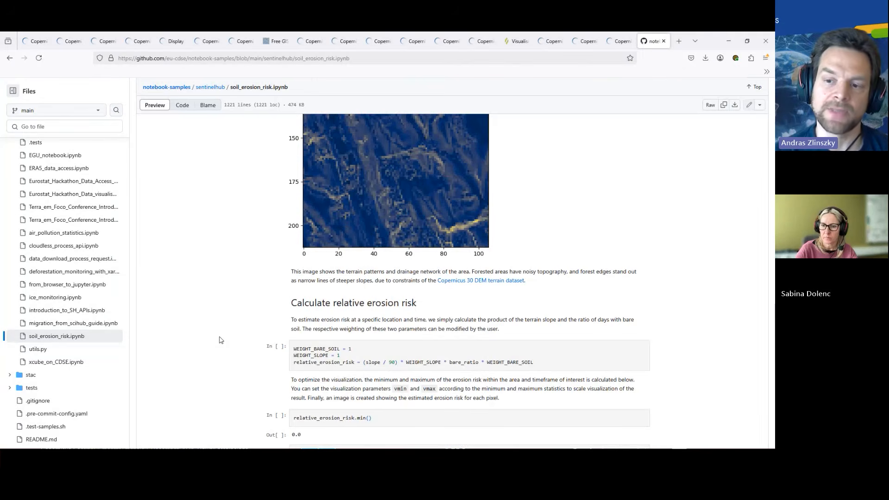
scroll(220, 340, down, 3)
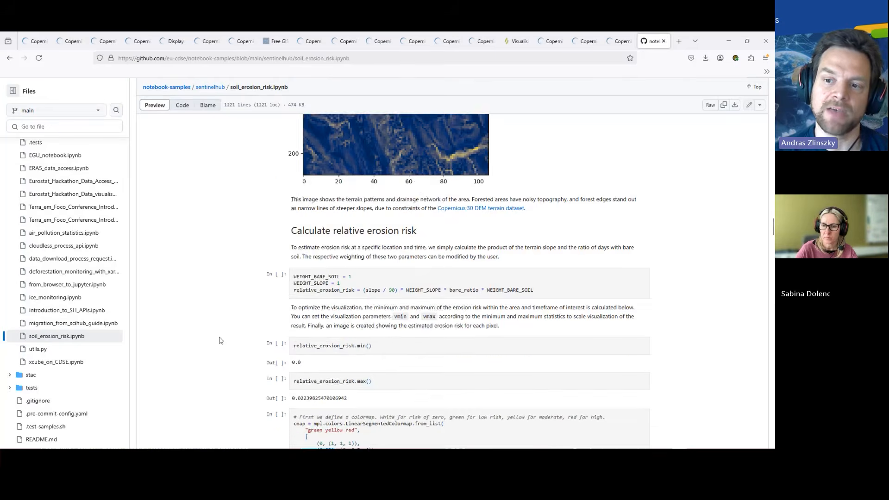
- Go back to the notebook's credentials section and review the bare soil evalscript's setup and cloud masking code
scroll(220, 340, up, 20)
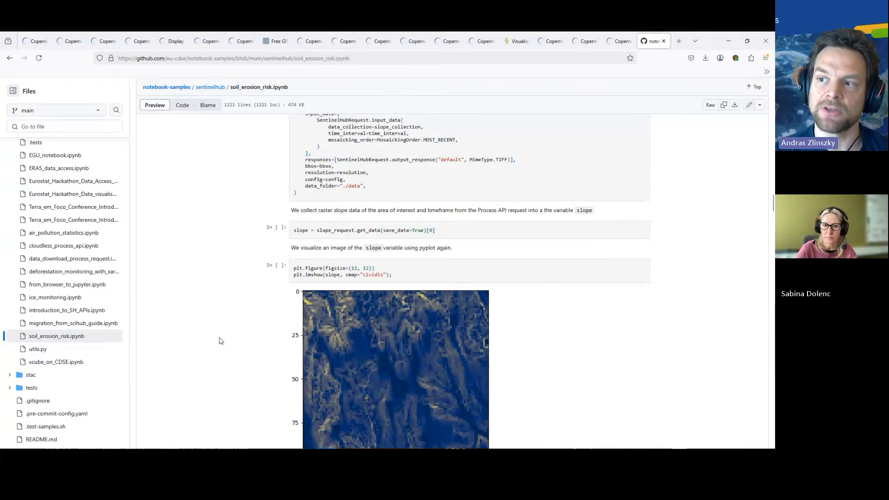
scroll(221, 341, up, 15)
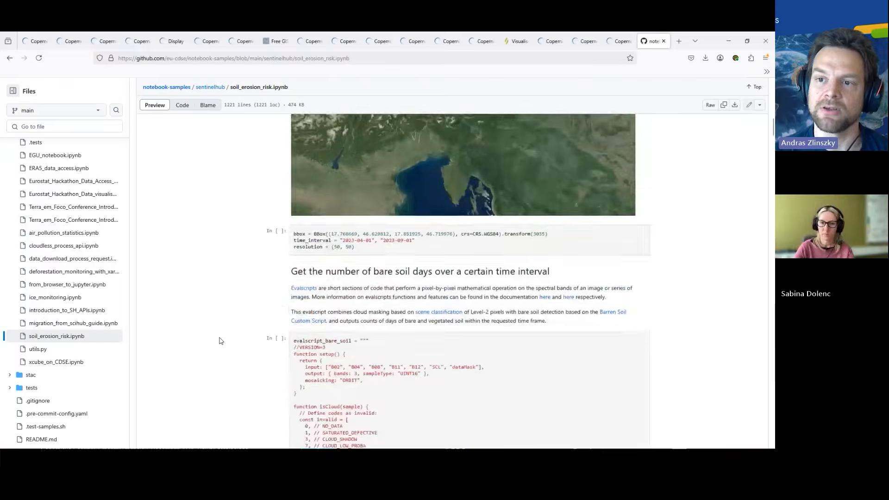
scroll(220, 341, up, 2)
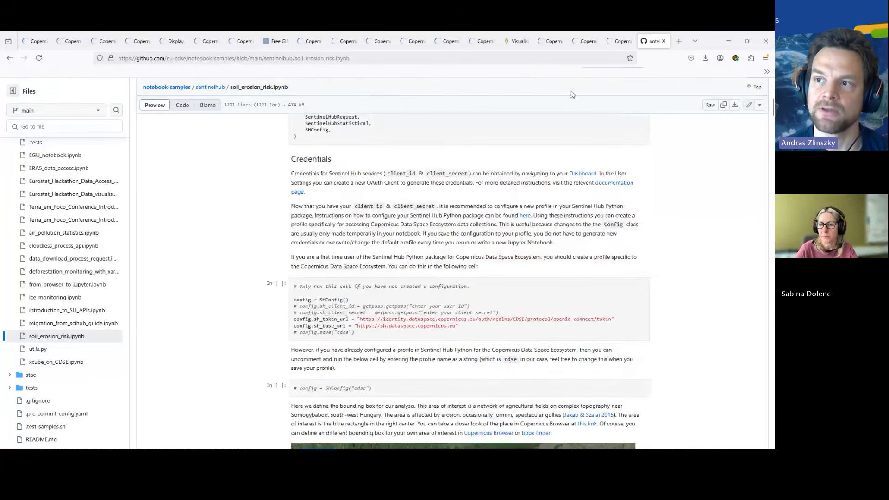
scroll(399, 286, down, 7)
scroll(399, 287, down, 4)
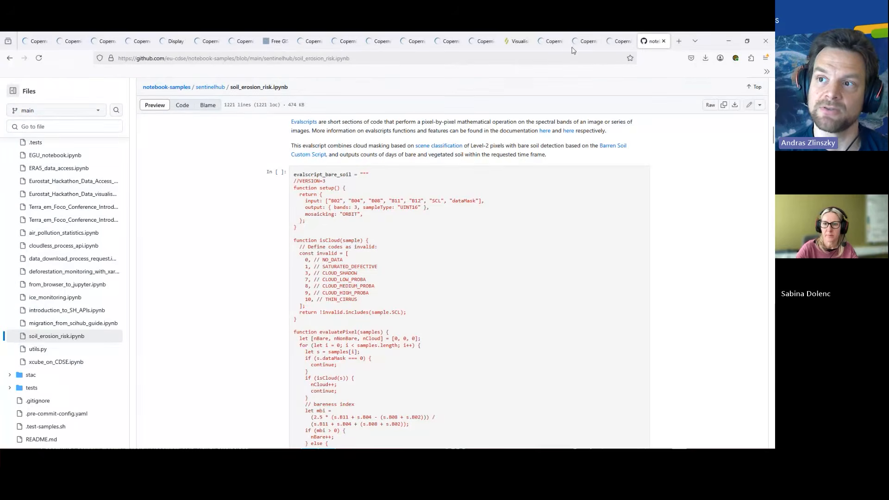
- Switch to the Copernicus Browser tab showing Hamburg, check the data sources in the product search, and return to the visualisation
mouse_move(555, 42)
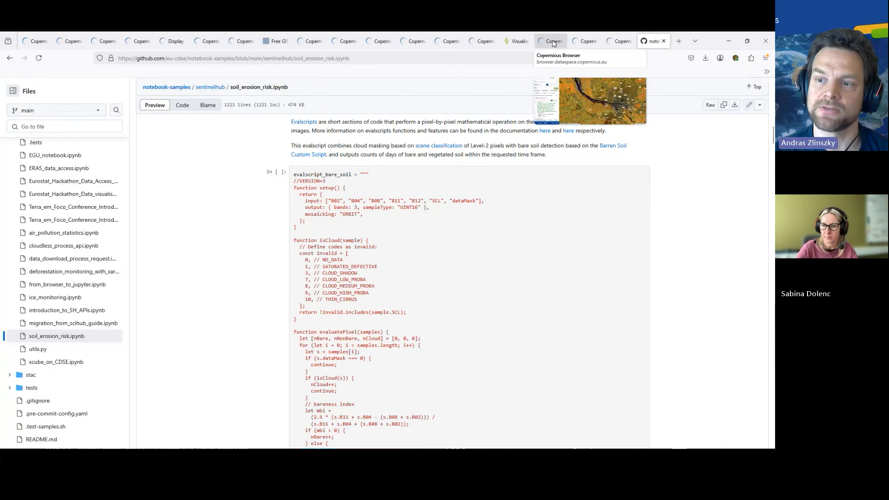
click(553, 42)
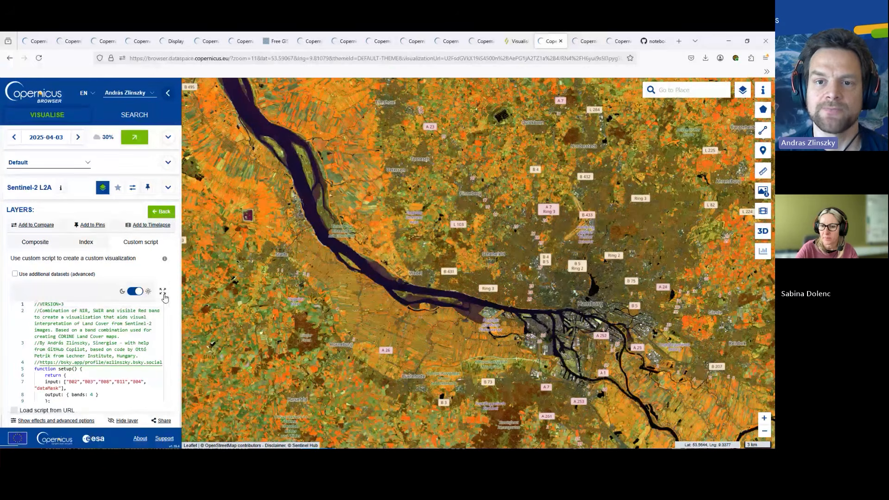
click(134, 114)
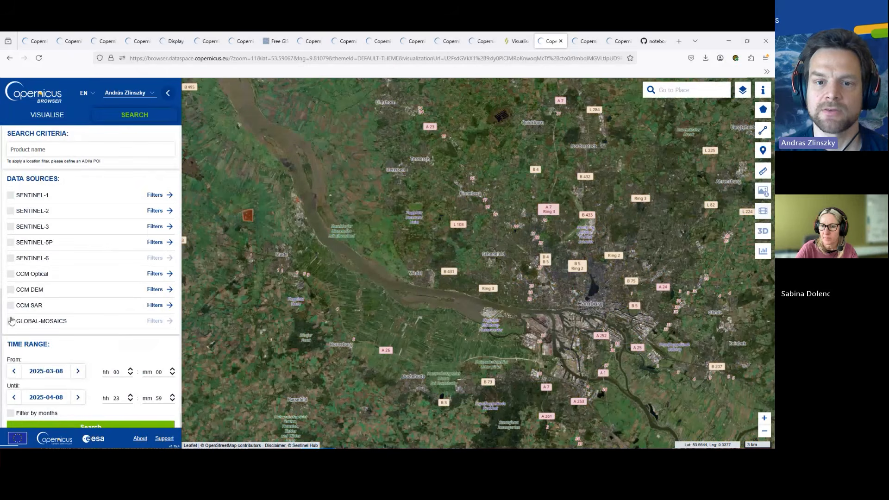
click(56, 119)
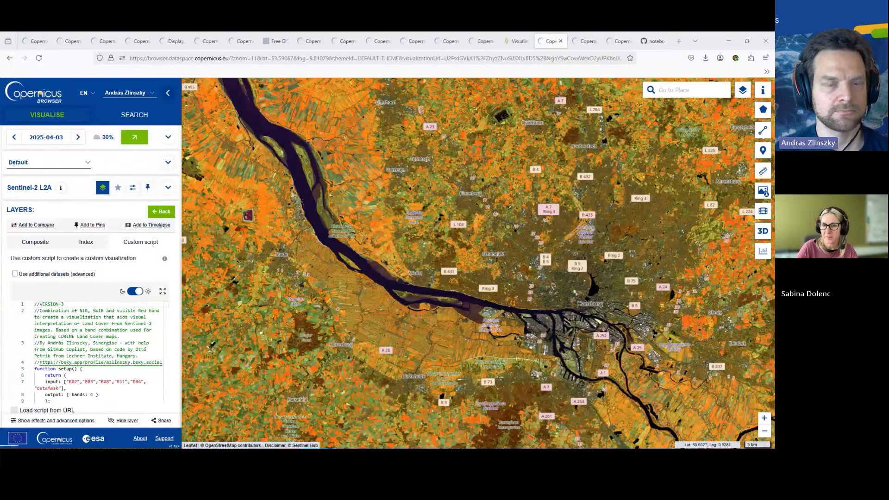
key(alt+Tab)
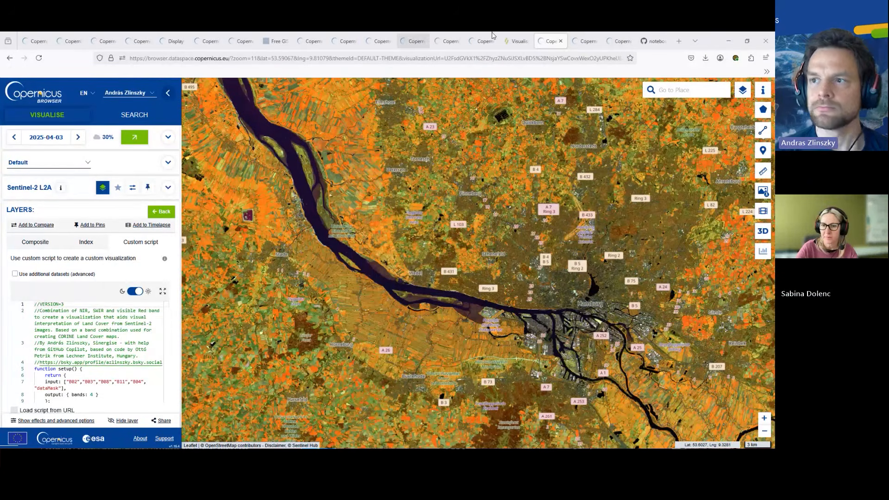
- Open the Copernicus documentation portal in a new tab and read the Sentinel Hub Bring Your Own COG API page's overview and COG constraints
click(679, 42)
text(doc)
key(Return)
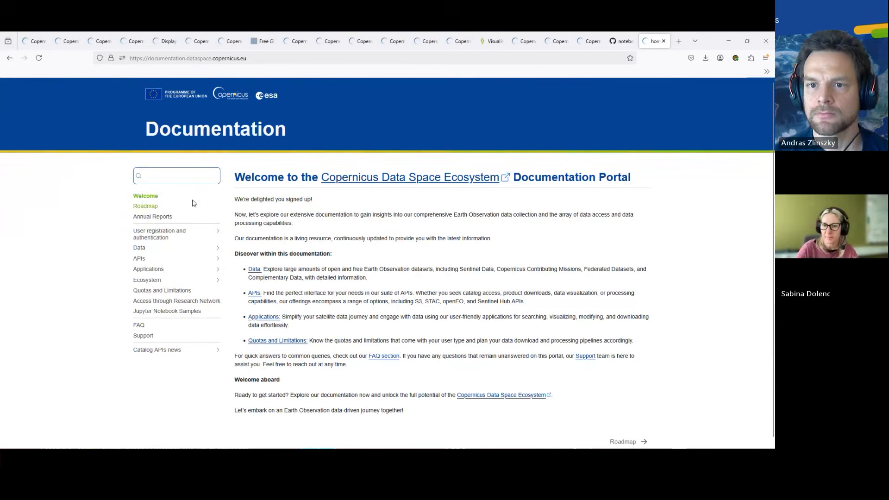
click(140, 259)
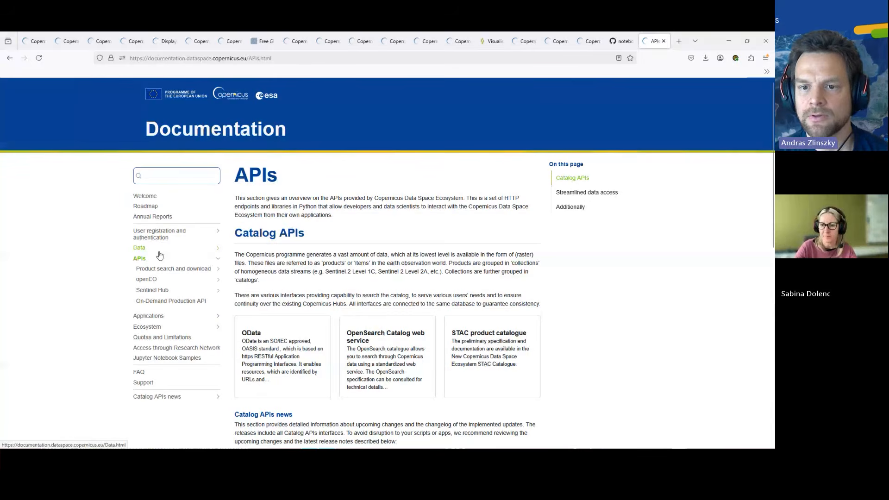
click(153, 290)
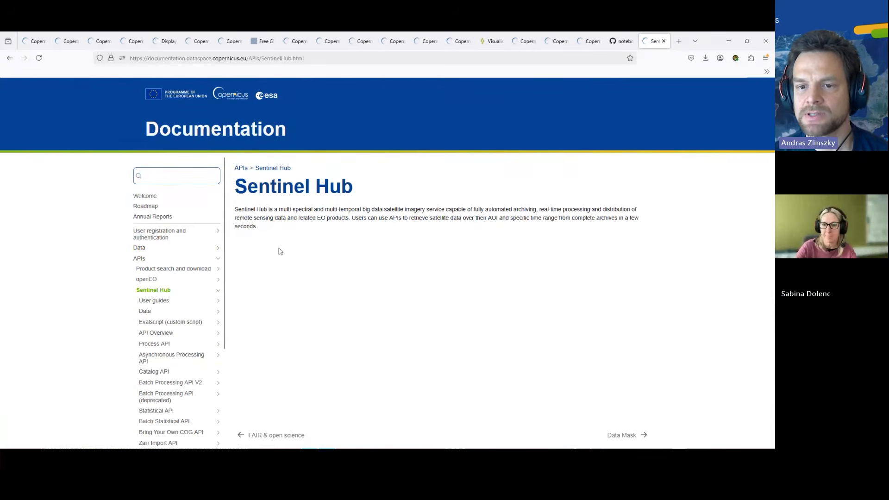
scroll(161, 352, down, 1)
scroll(162, 351, down, 2)
click(162, 353)
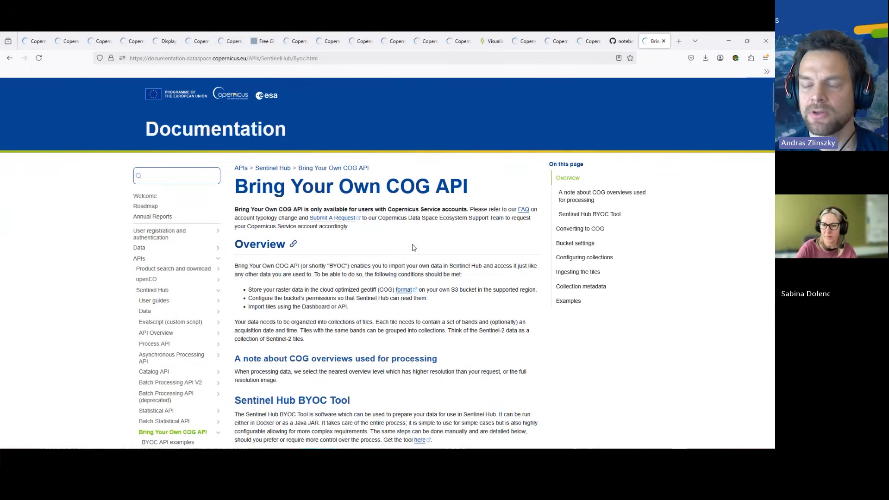
scroll(414, 320, down, 3)
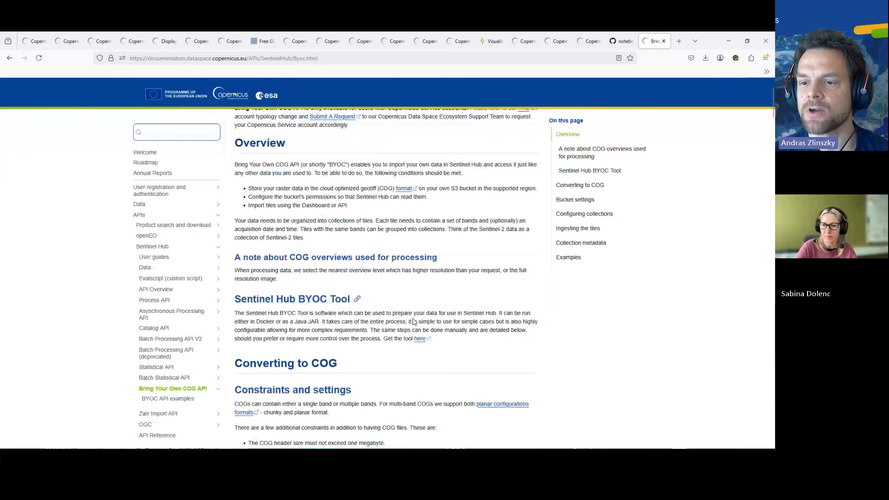
scroll(476, 354, down, 5)
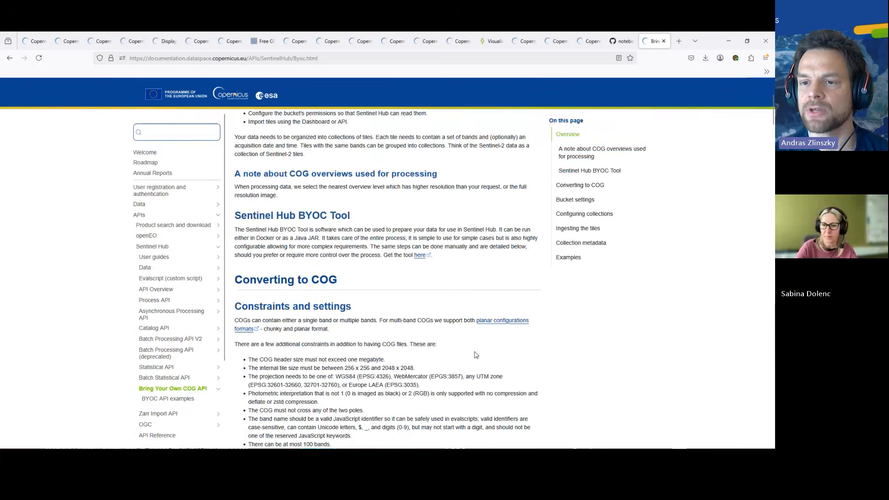
scroll(475, 355, up, 8)
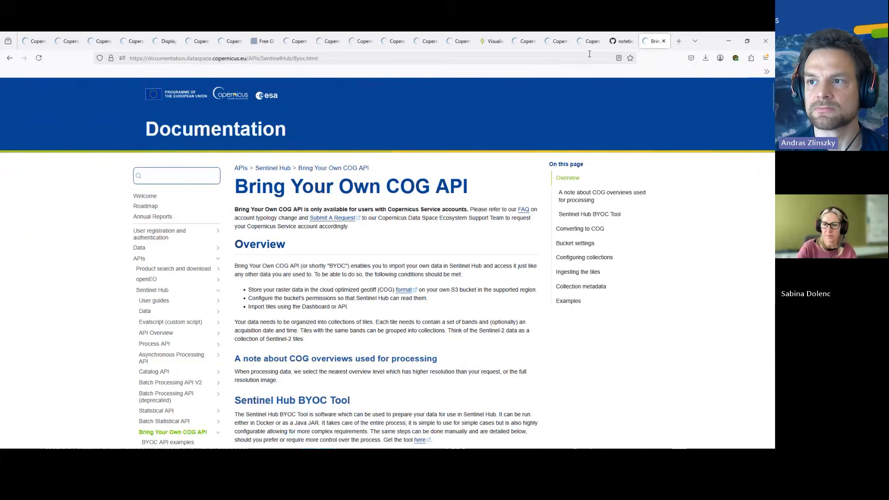
- Copy the web address of the soil_erosion_risk.ipynb notebook on GitHub and switch to another window
click(622, 41)
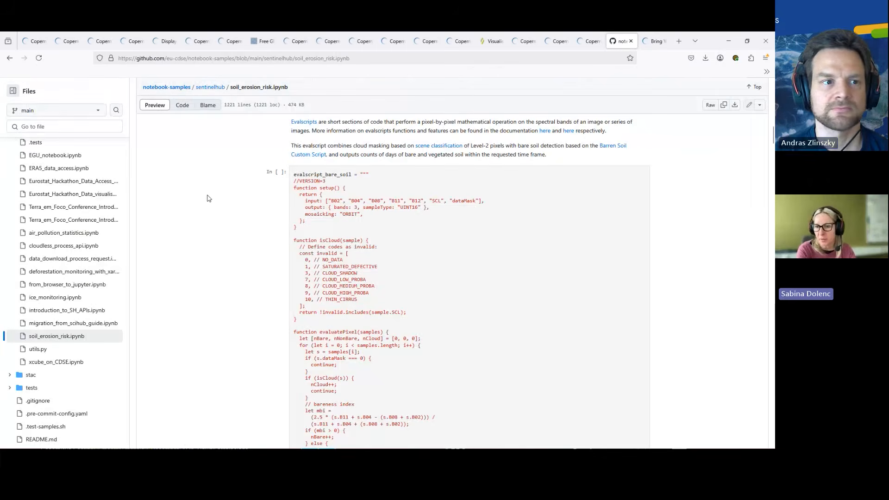
click(362, 59)
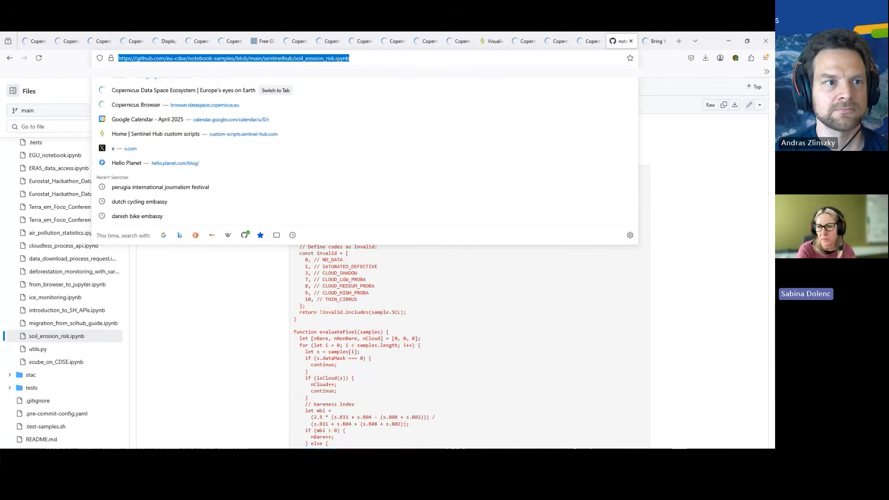
key(alt+Tab)
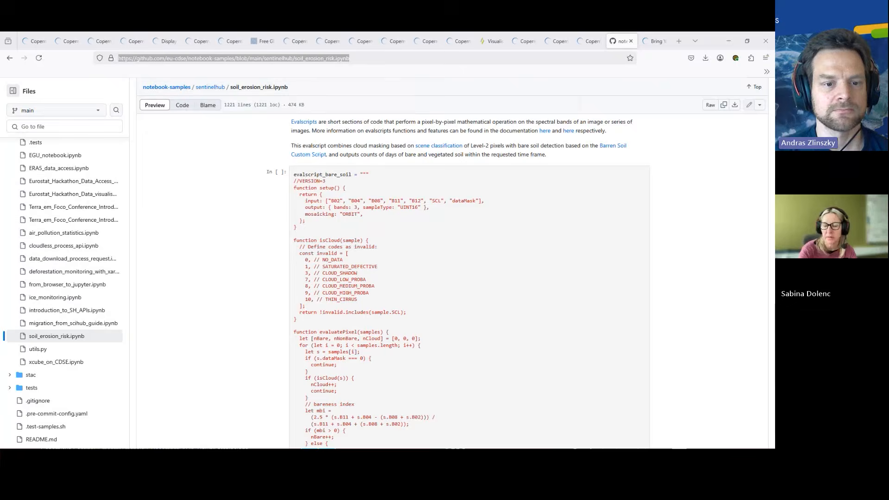
- Revisit the Bring Your Own COG API page and the Valencia flood map, then show the Hamburg custom script view
click(652, 40)
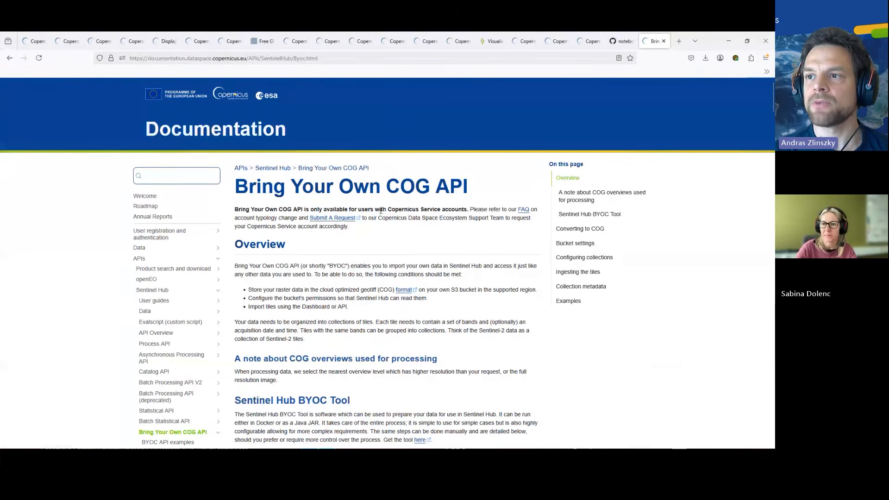
click(588, 43)
click(555, 45)
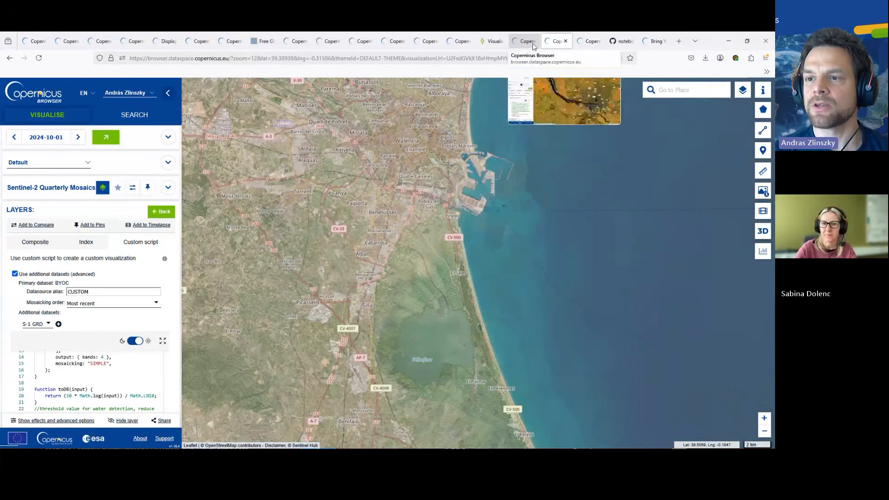
click(533, 45)
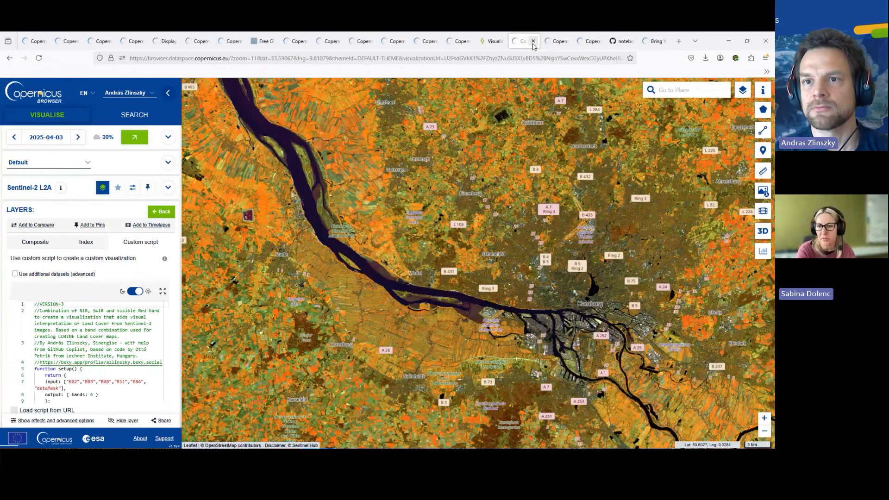
- Copy the web address of the simplemaps page with free Germany GIS map files and switch to another window
click(262, 41)
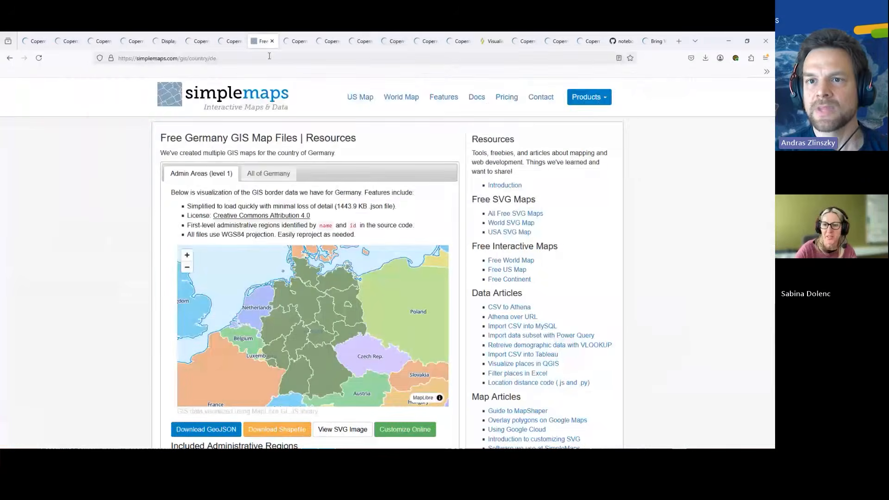
click(266, 56)
key(ctrl+c)
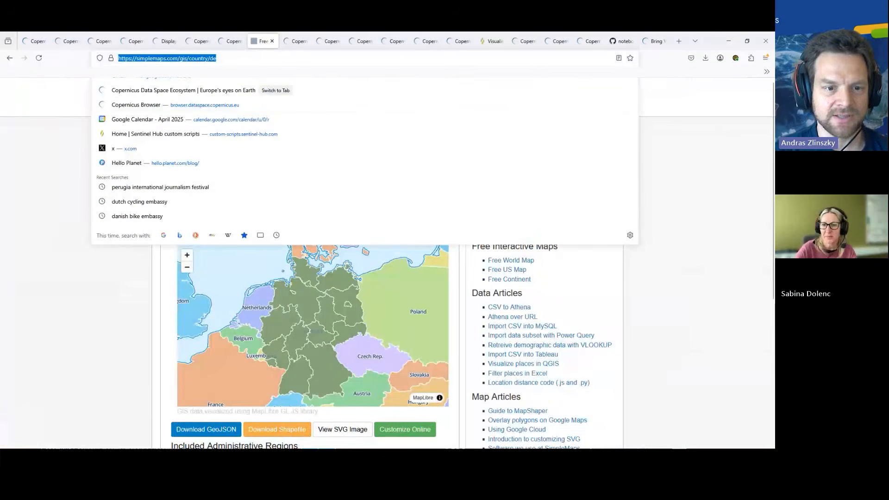
key(alt+Tab)
- Paste the copied simplemaps address into the address bar of a new browser tab and clear it again
click(558, 42)
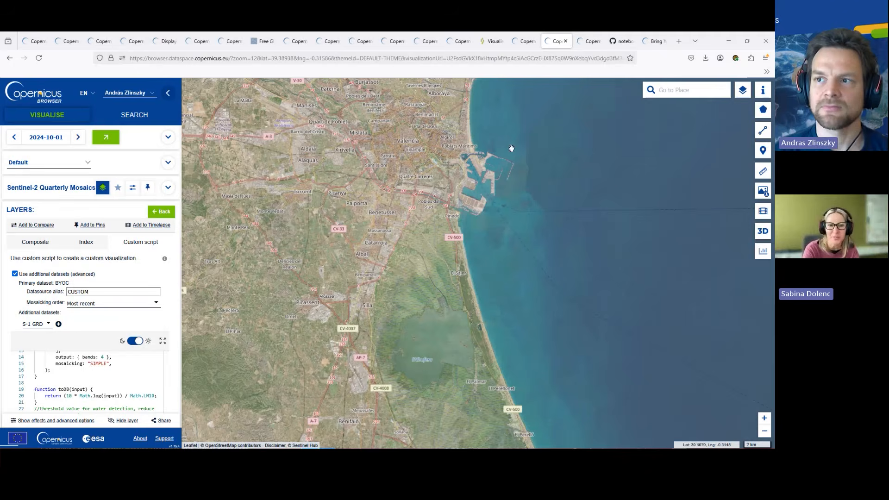
click(679, 41)
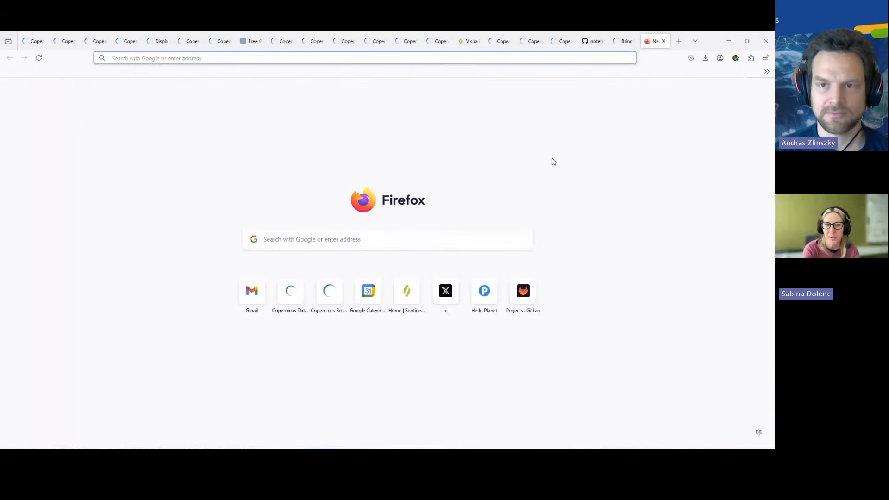
key(ctrl+v)
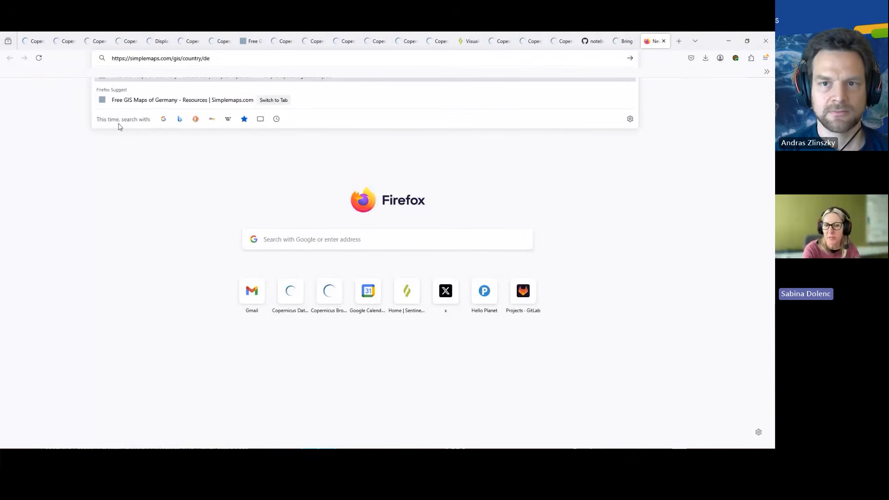
drag(208, 59, 98, 64)
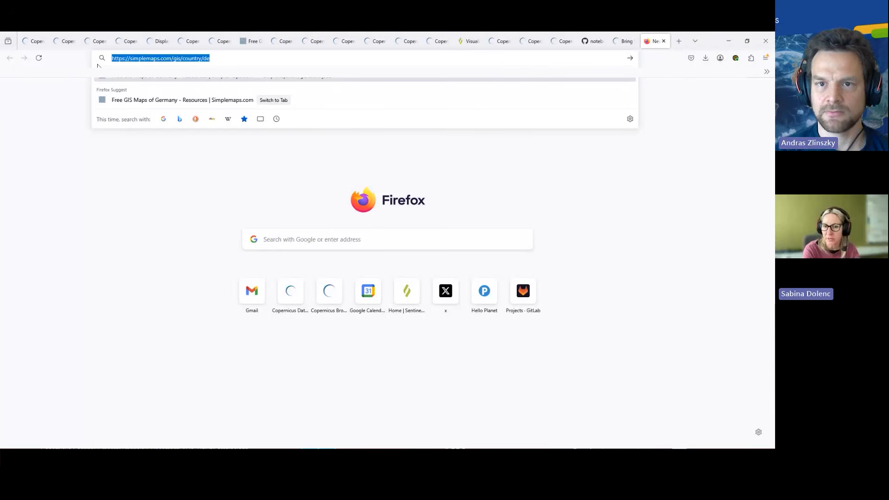
key(BackSpace)
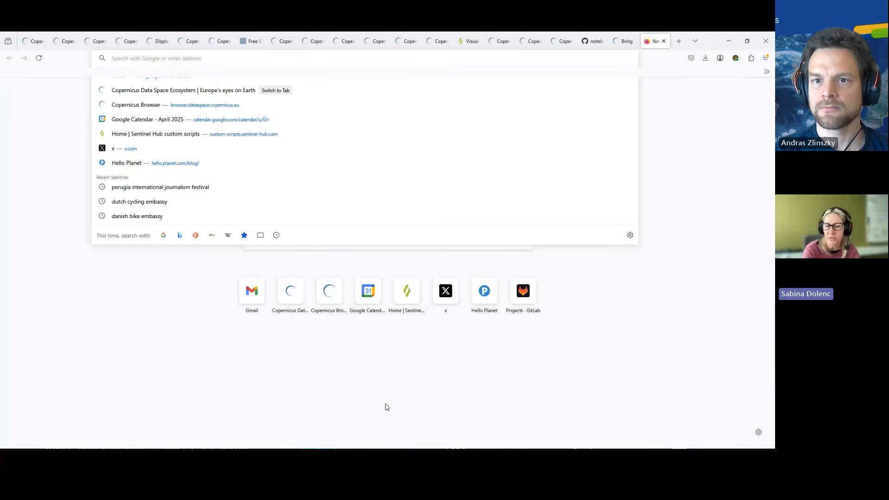
- Return to the Copernicus Browser tab displaying the Sentinel-2 L2A land cover custom script around Hamburg
click(167, 381)
mouse_move(502, 45)
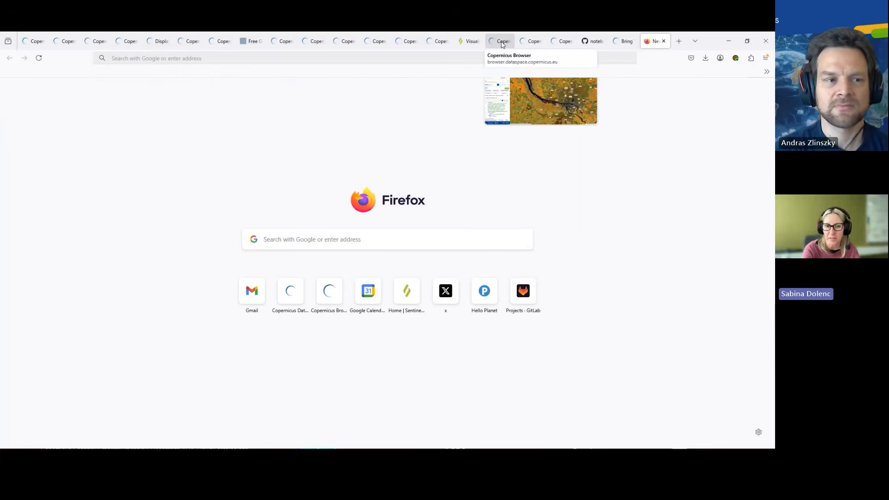
click(502, 42)
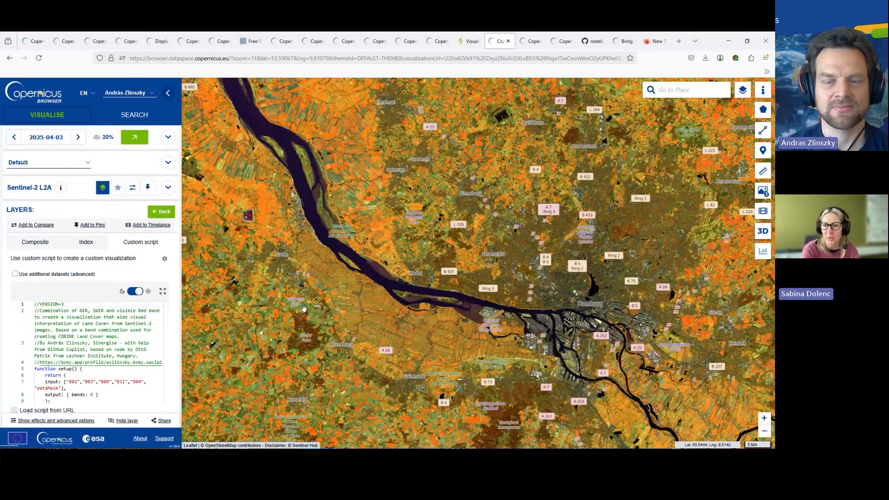